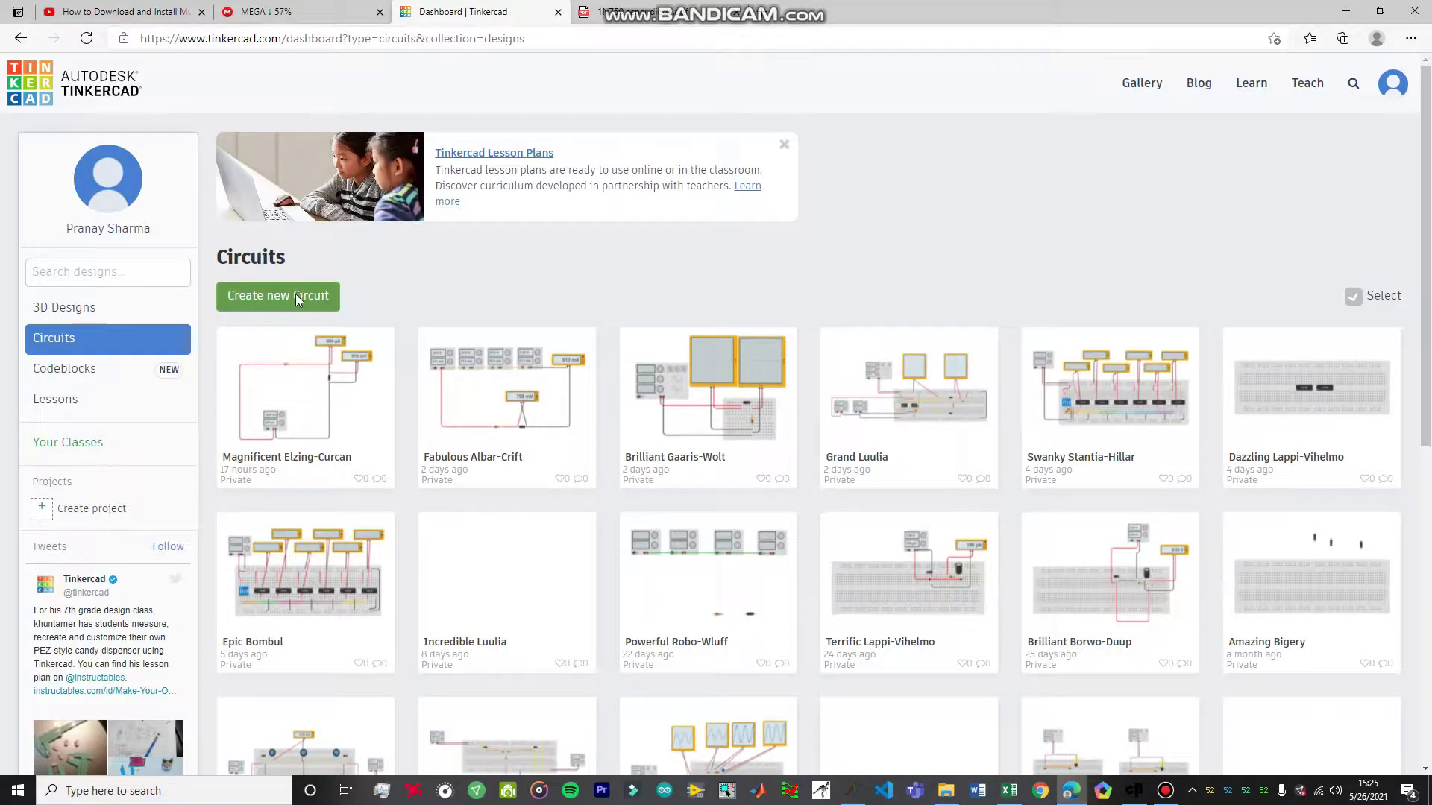
Create a new circuit and show all components in the component library.
left_click(295, 294)
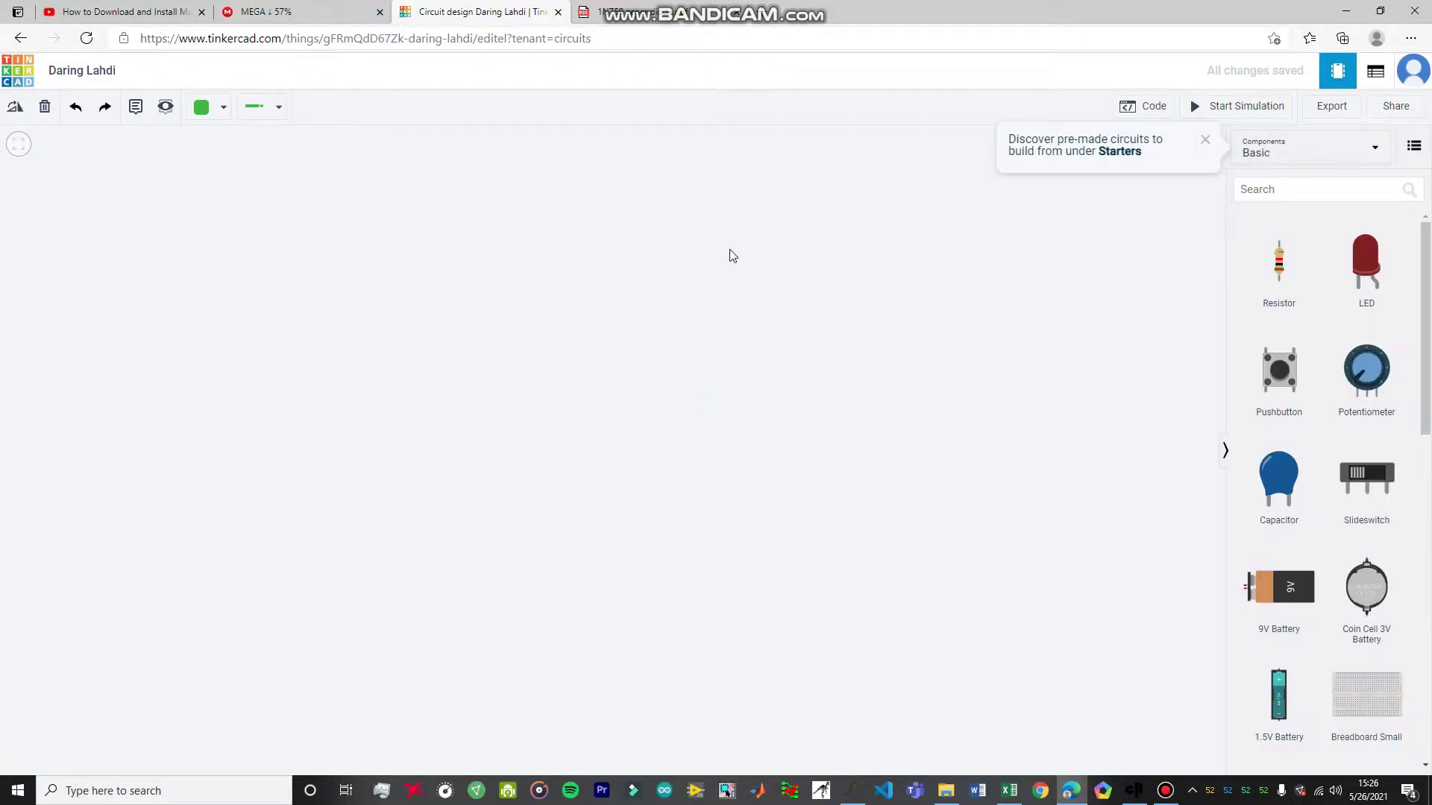
scroll(1317, 406, "down", 3)
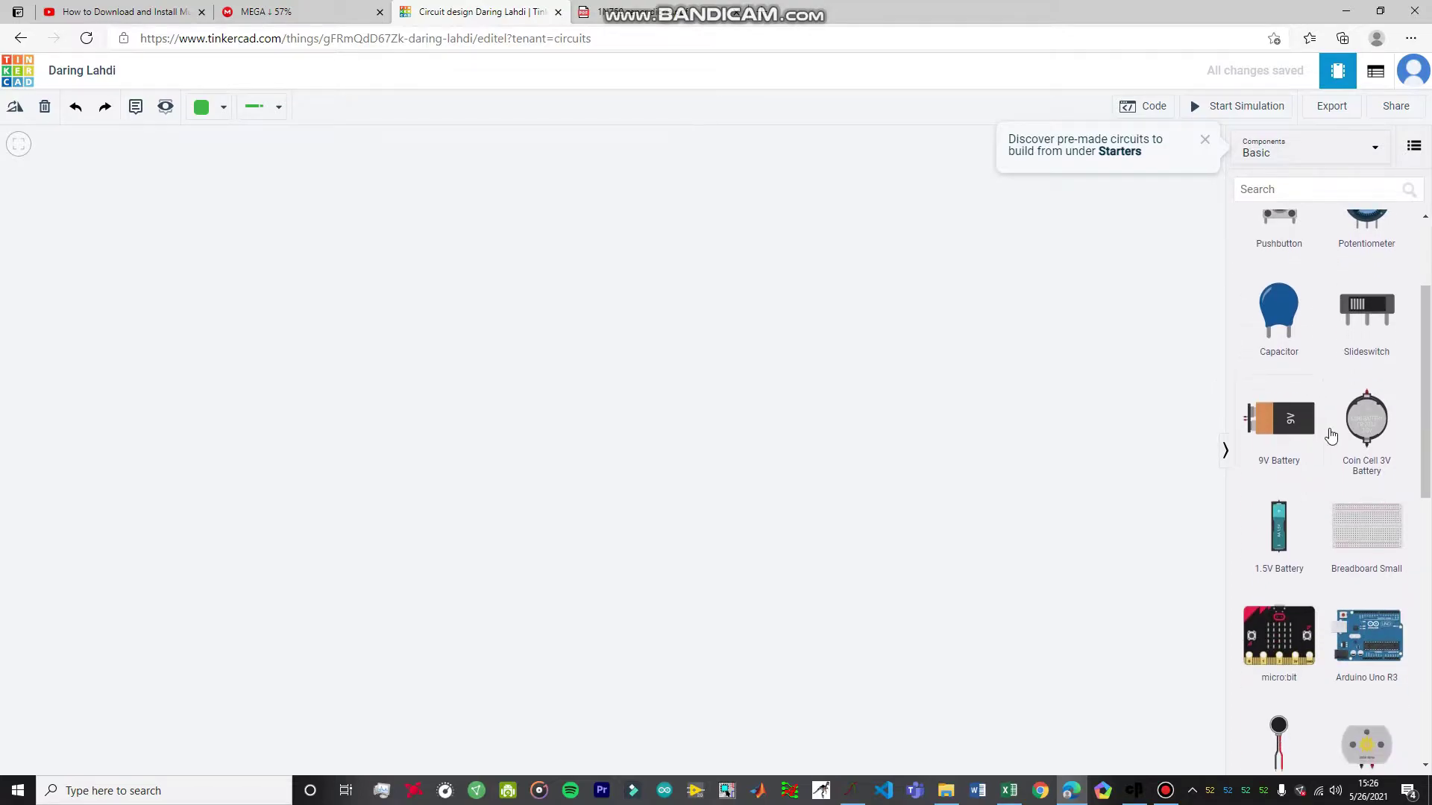
scroll(1323, 358, "up", 3)
left_click(1290, 150)
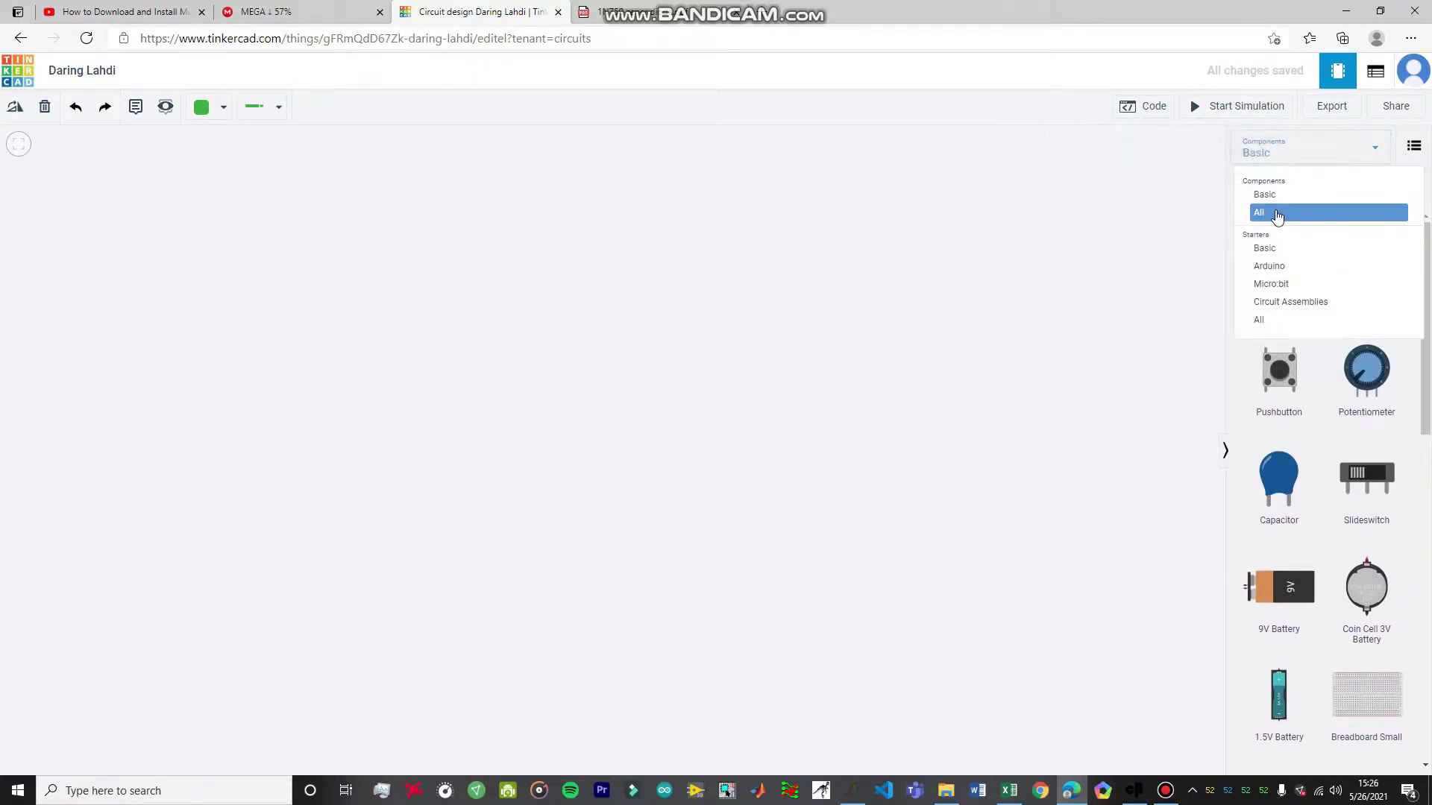
left_click(1182, 230)
left_click(1335, 192)
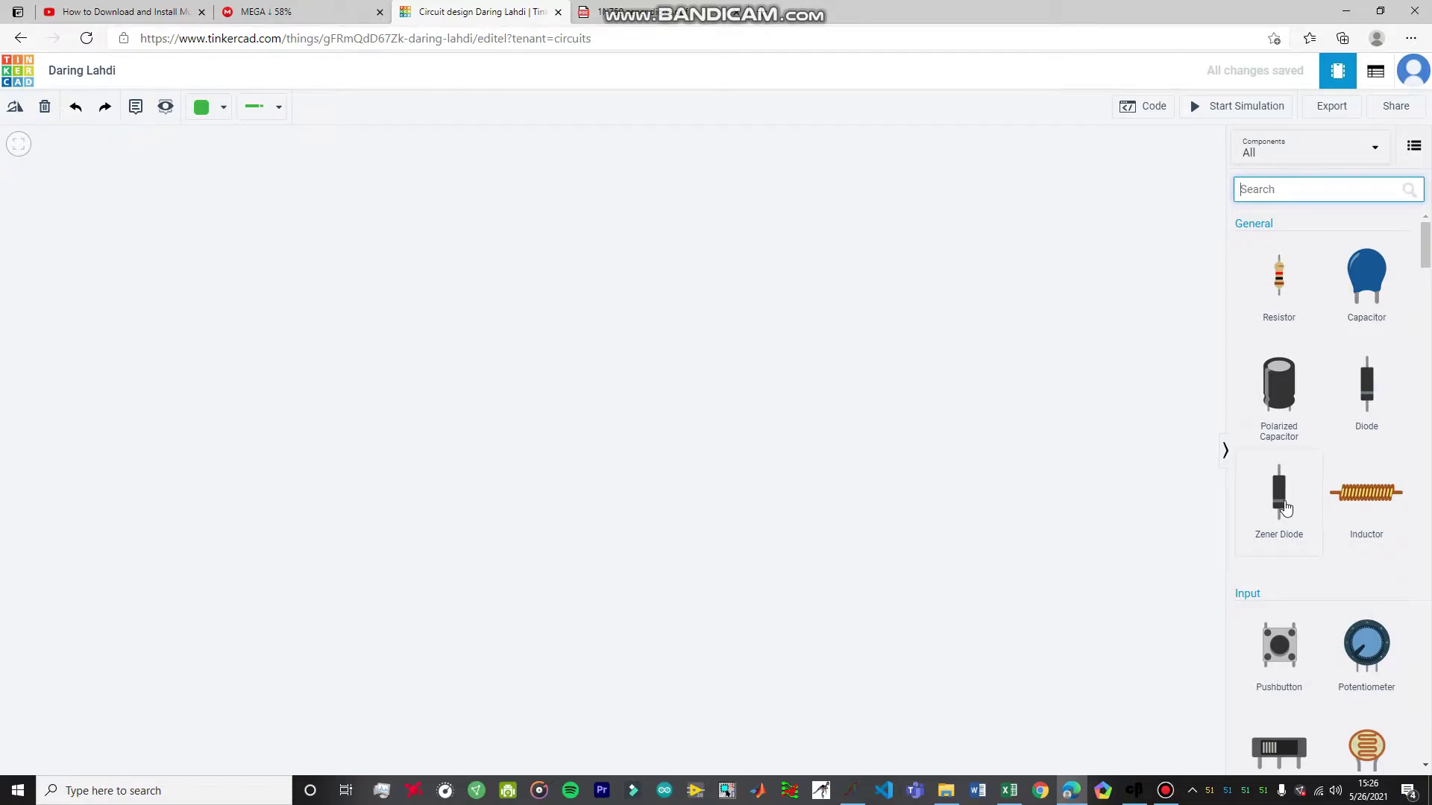
Place a Zener diode in the middle of the canvas and rotate it horizontally with its band at the right end.
left_click_drag(1284, 507, 597, 394)
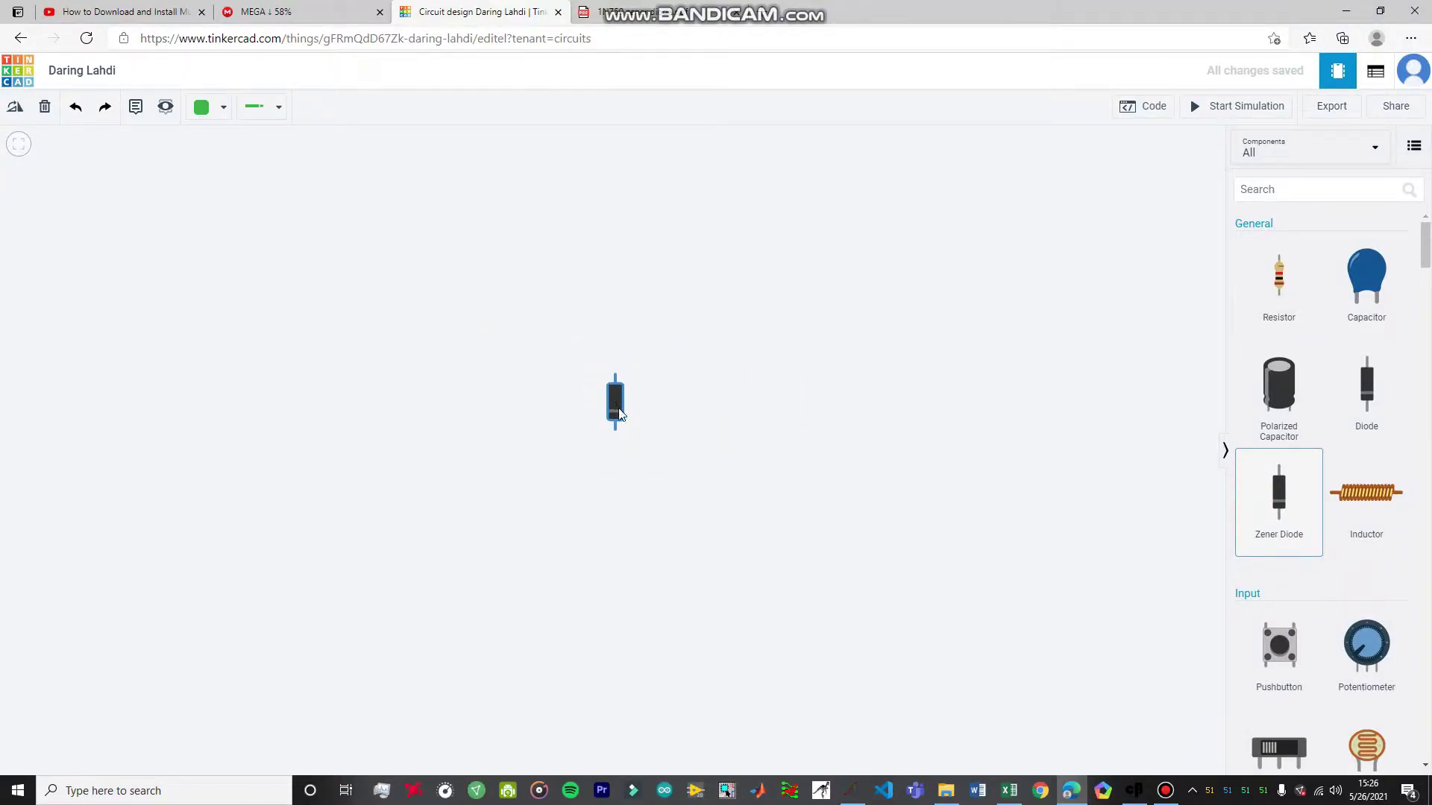
key("r")
key("r")
key("r")
key("r")
key("r")
key("r")
key("r")
key("r")
key("r")
scroll(634, 477, "up", 8)
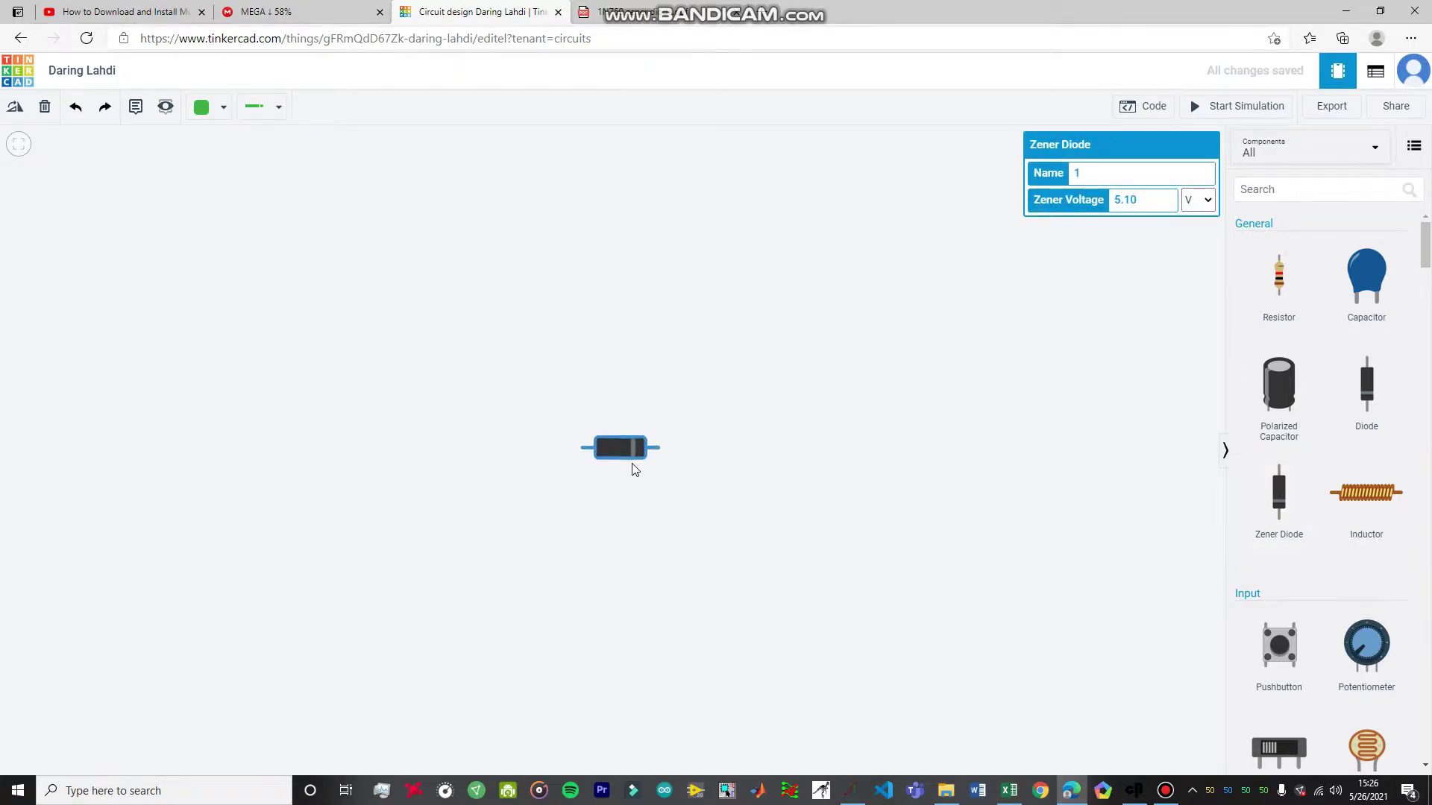
left_click(684, 543)
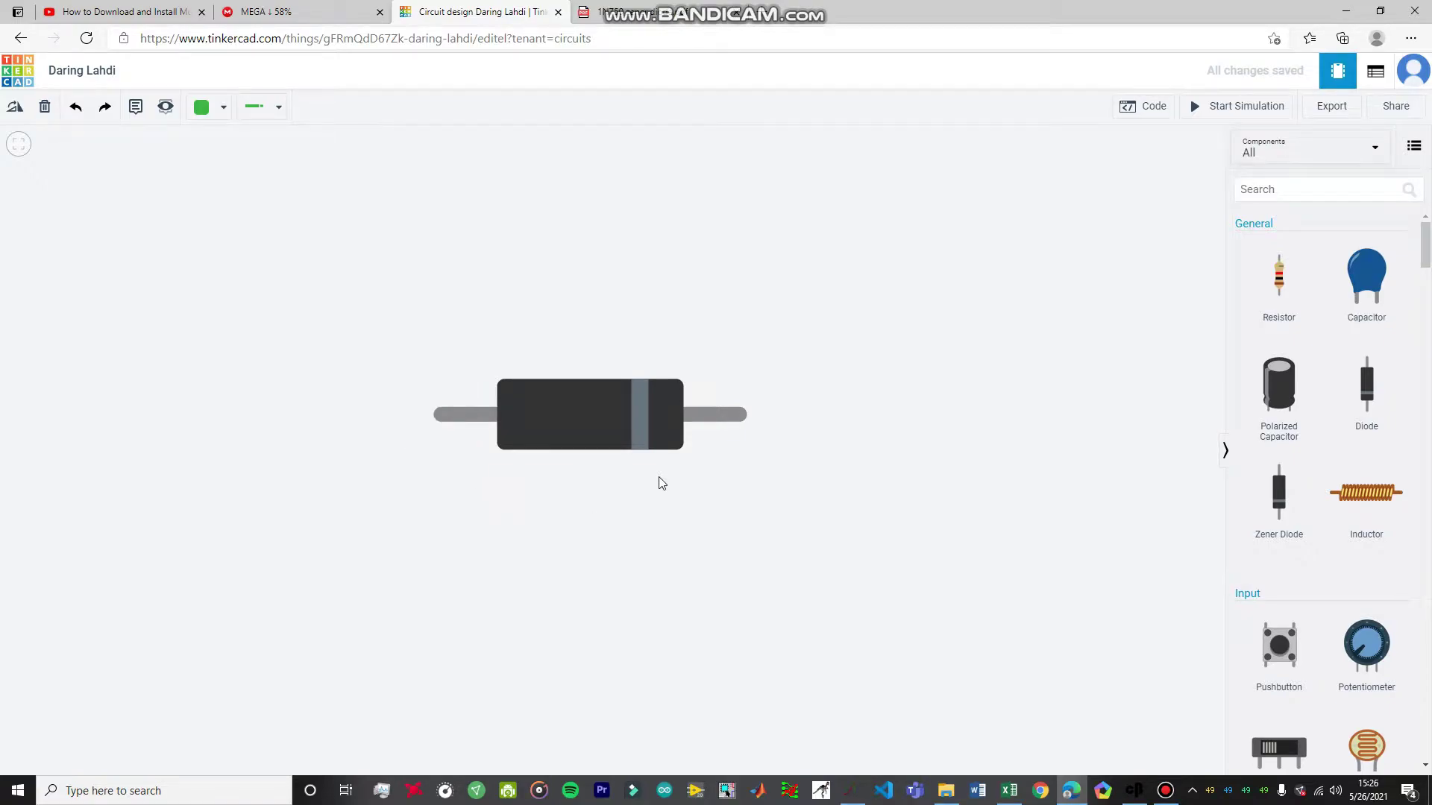
Search the components for "Power" and place a power supply above and to the left of the Zener diode.
scroll(662, 482, "down", 3)
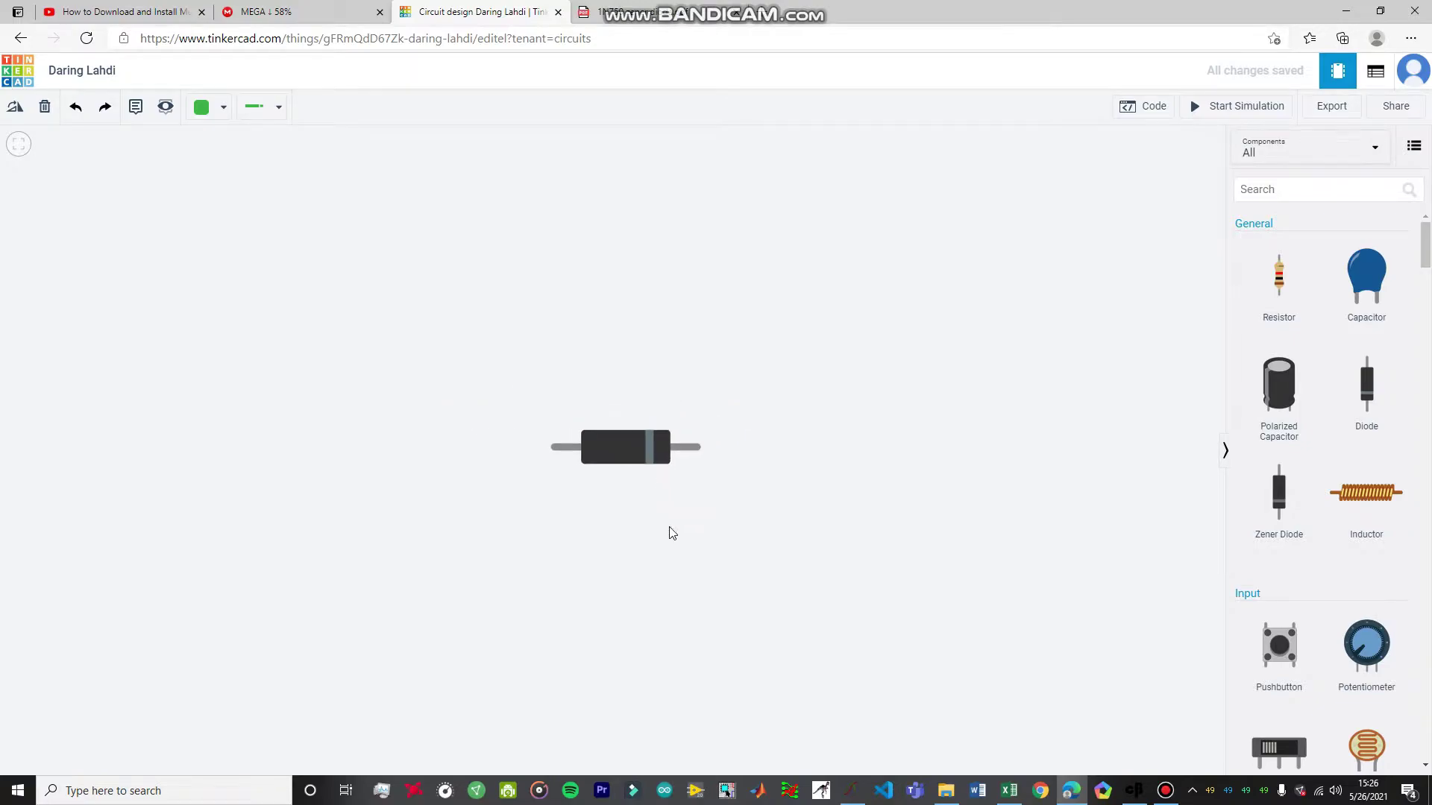
left_click_drag(697, 565, 777, 660)
left_click(1287, 193)
left_click(1288, 192)
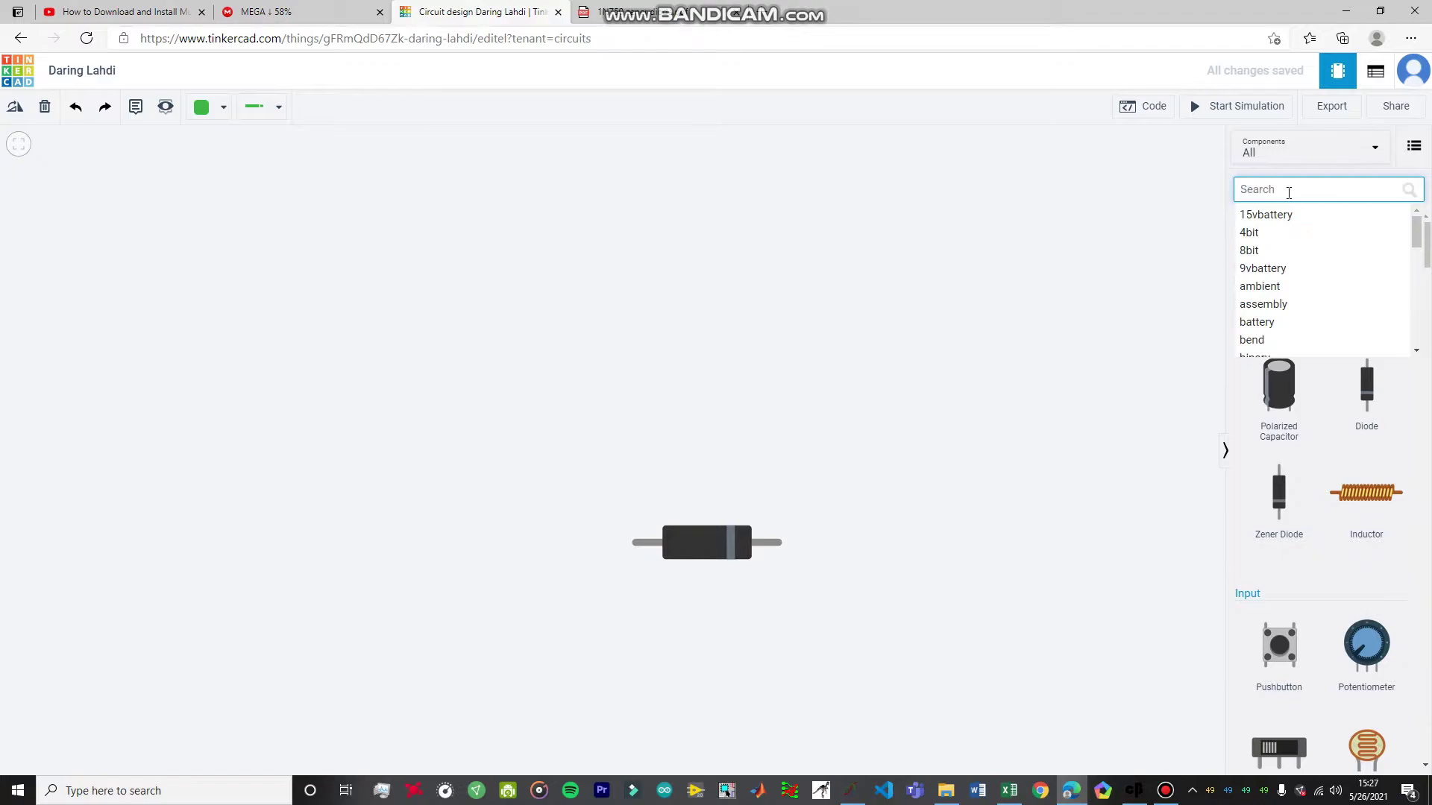
left_click(1288, 192)
type("Po")
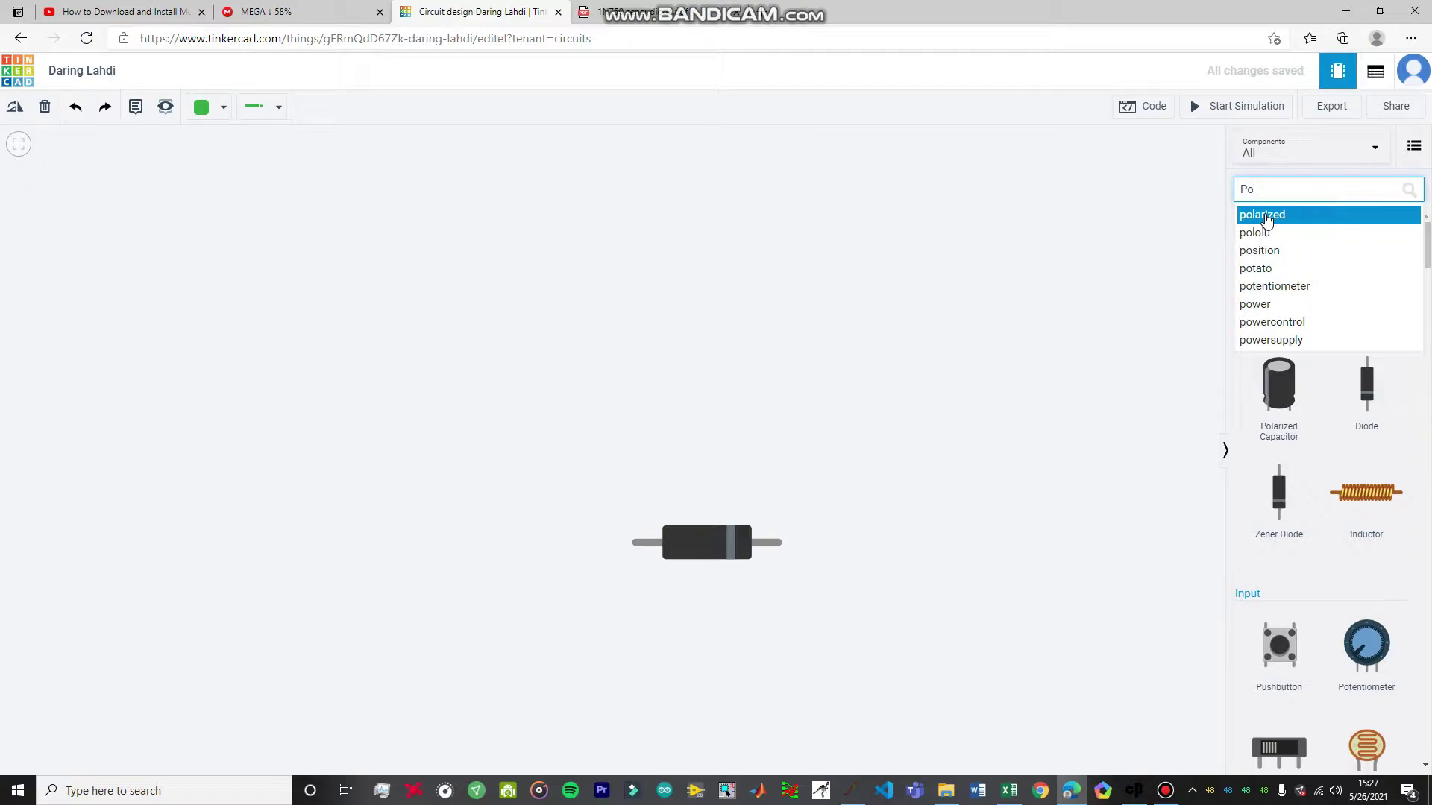
type("wer")
left_click_drag(1299, 682, 356, 428)
scroll(351, 417, "down", 3)
left_click_drag(330, 366, 257, 297)
scroll(265, 285, "down", 2)
Rotate the Zener diode 180° so its band faces the power supply, and move it farther to the right.
left_click(471, 441)
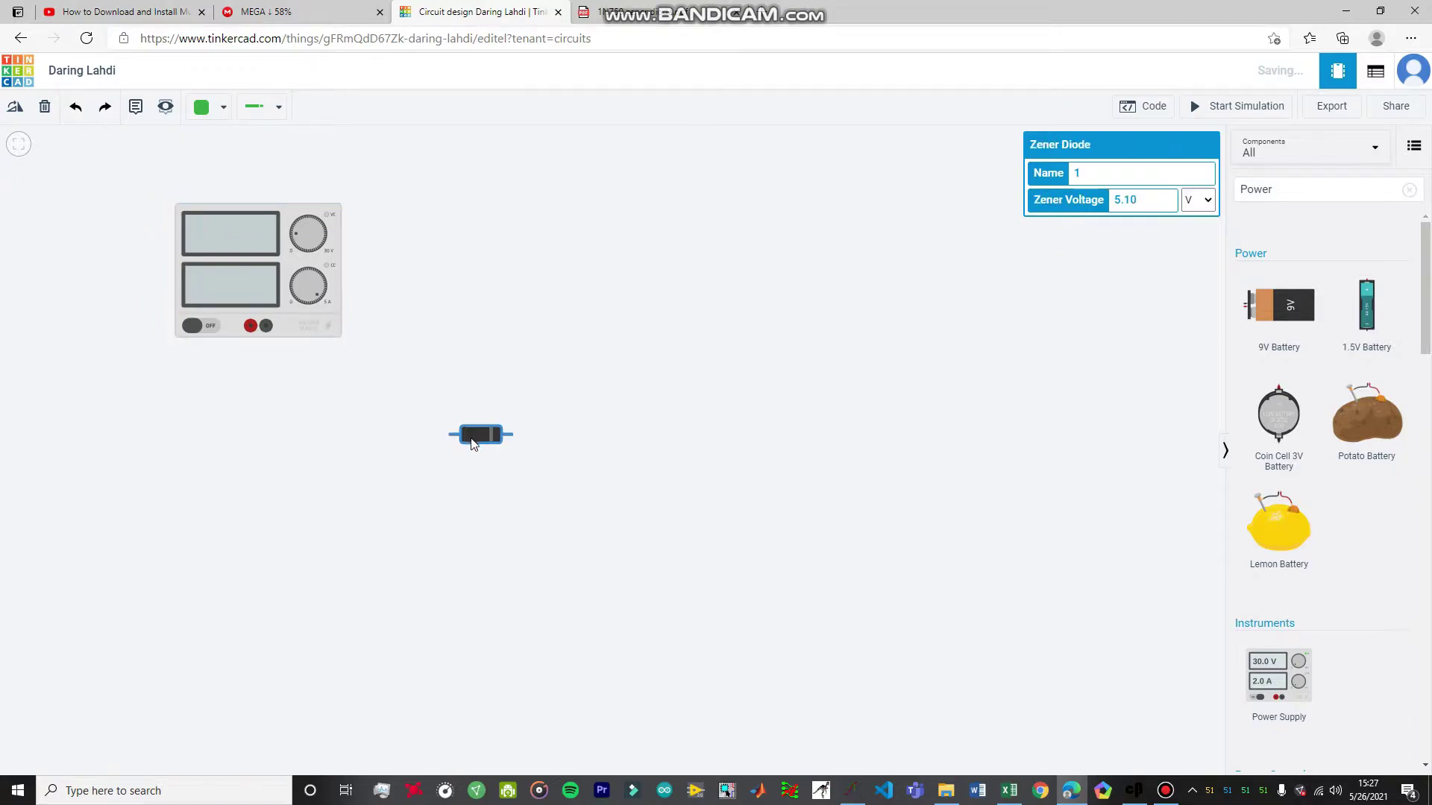
key("r")
key("r")
key("r")
key("r")
key("r")
key("r")
left_click_drag(472, 443, 777, 404)
left_click(684, 351)
left_click(932, 335)
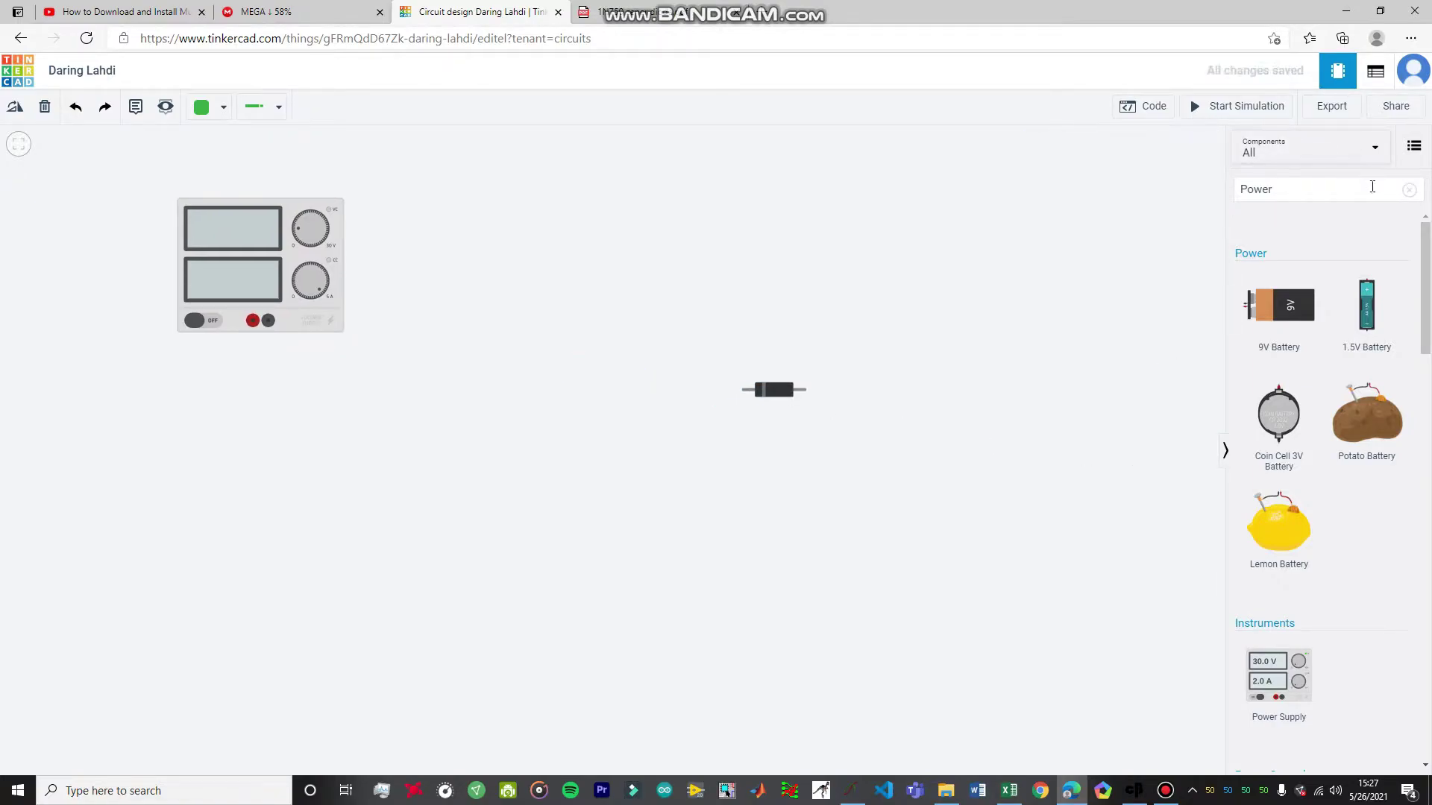
Clear the component search and place a resistor horizontally between the power supply and the Zener diode, level with the diode.
left_click(1408, 190)
left_click(1279, 282)
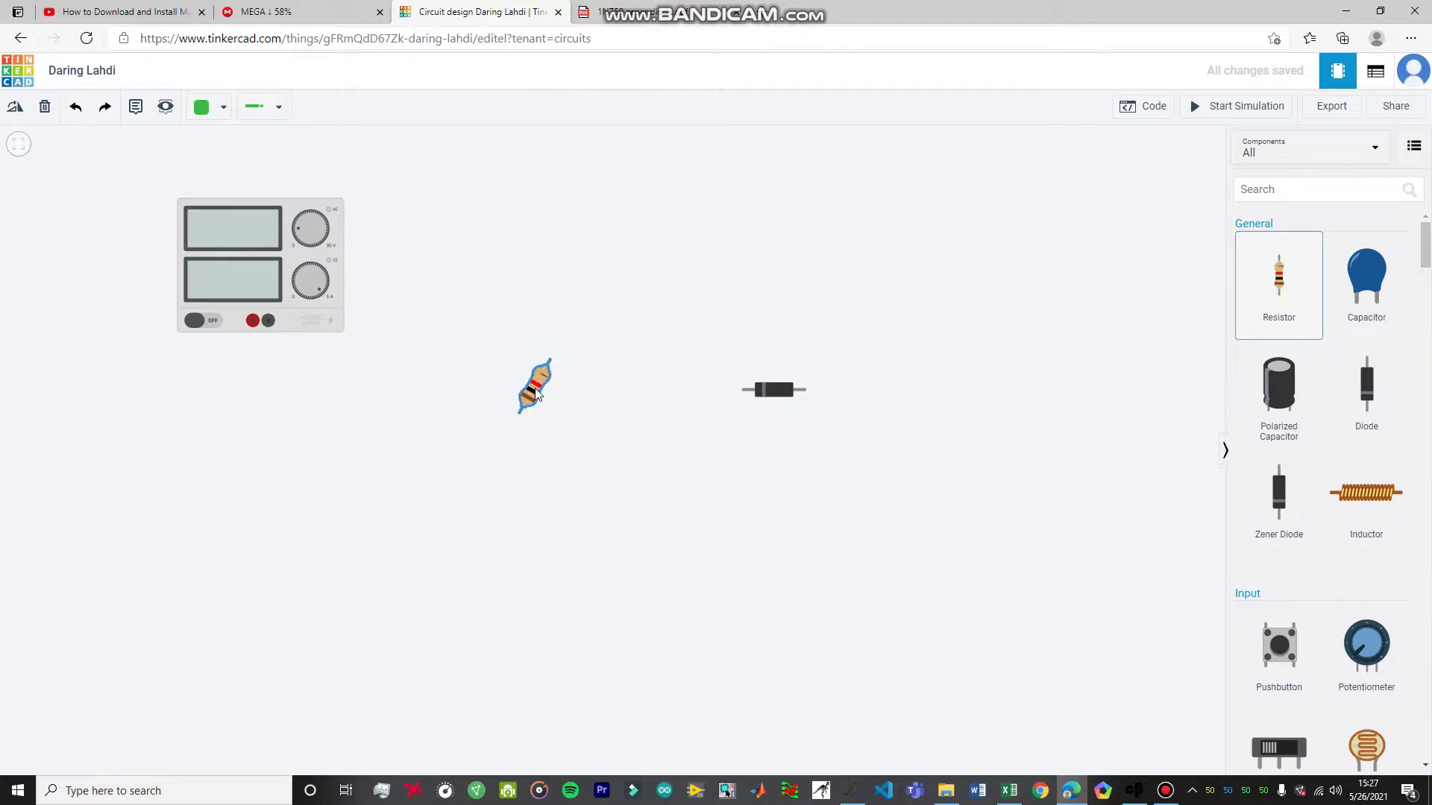
left_click(630, 397)
Search for "Multimeter" and place two multimeters, one above the Zener diode and one to its lower right.
left_click(1323, 191)
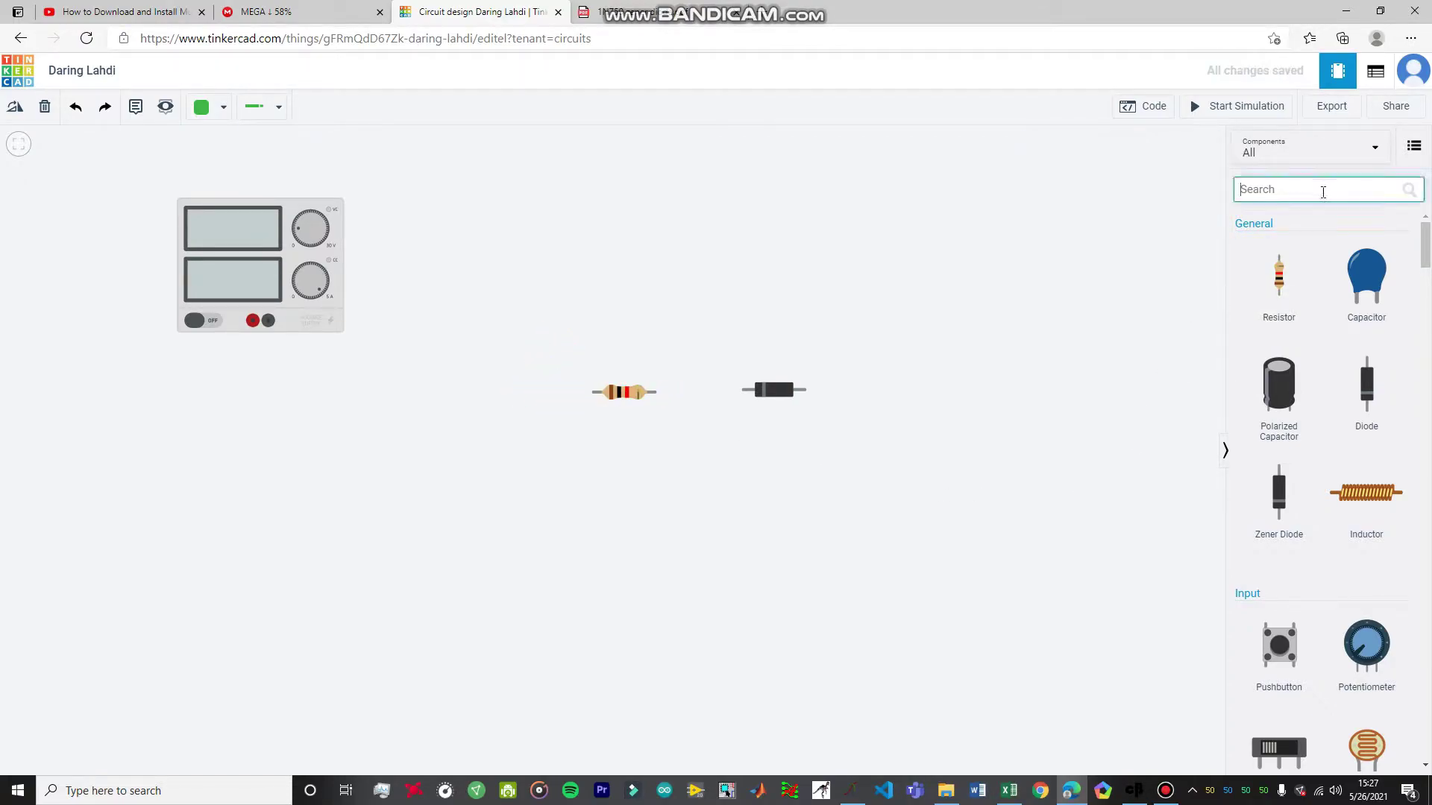
type("Multime")
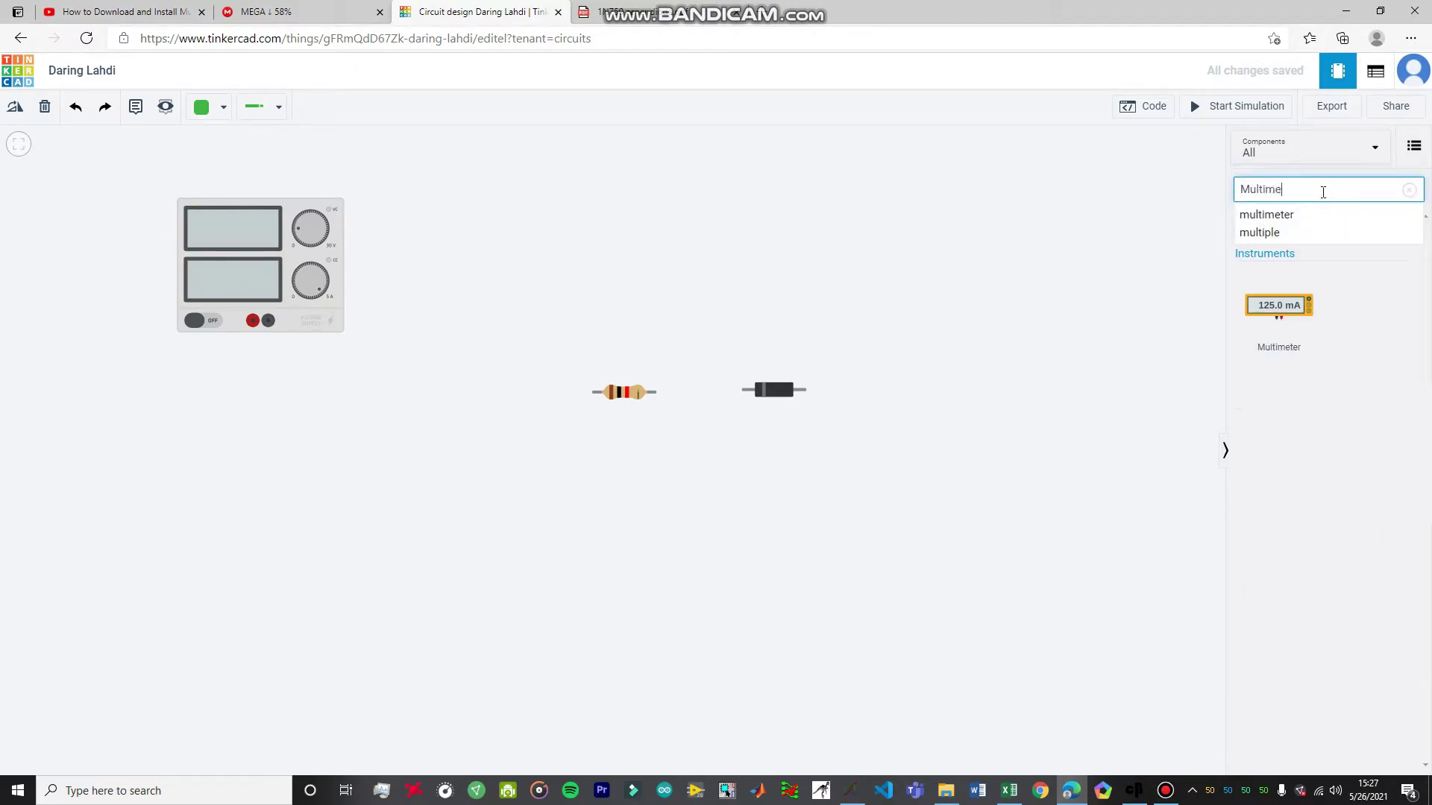
type("ter")
left_click(1278, 310)
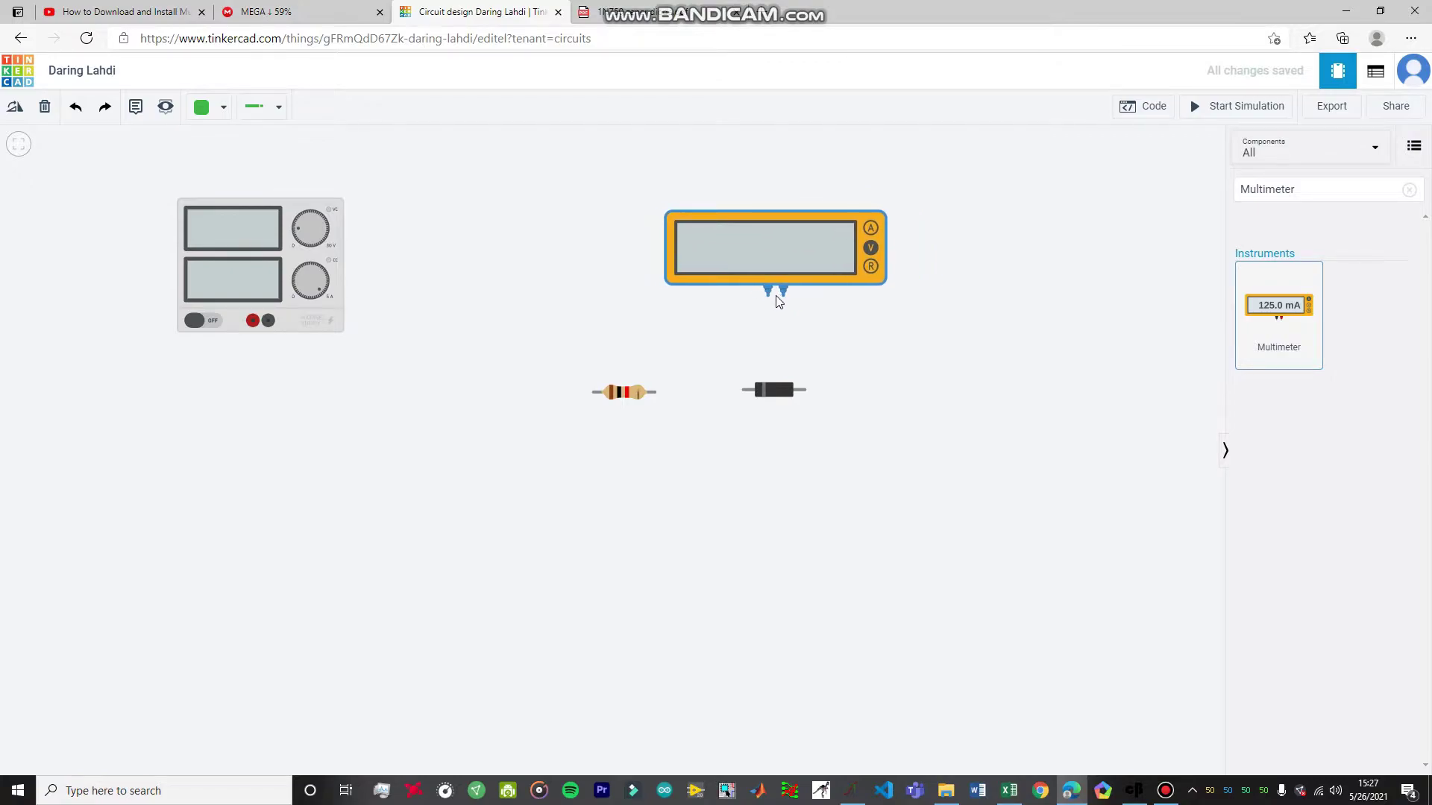
left_click(776, 300)
left_click(1297, 332)
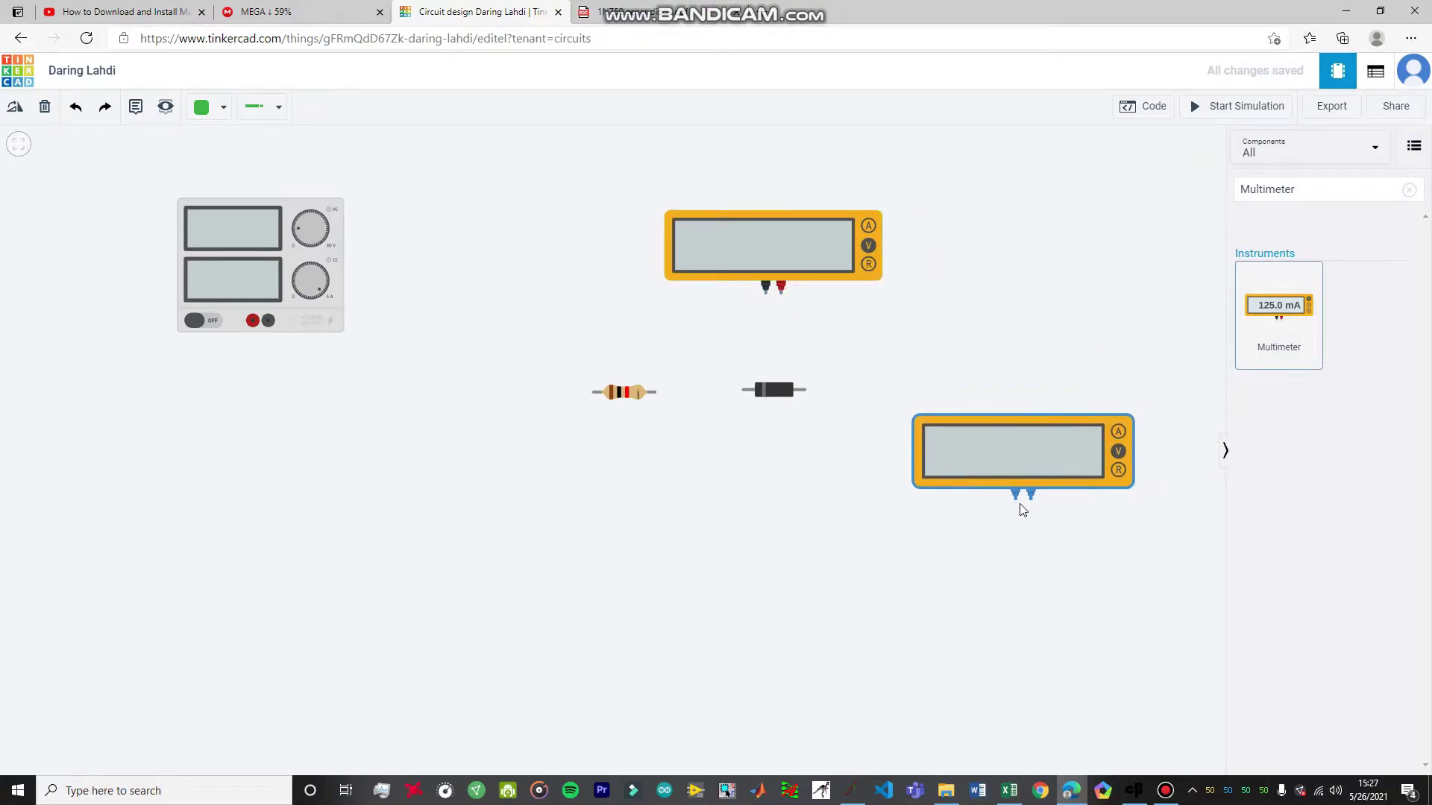
left_click(1017, 522)
left_click(1112, 553)
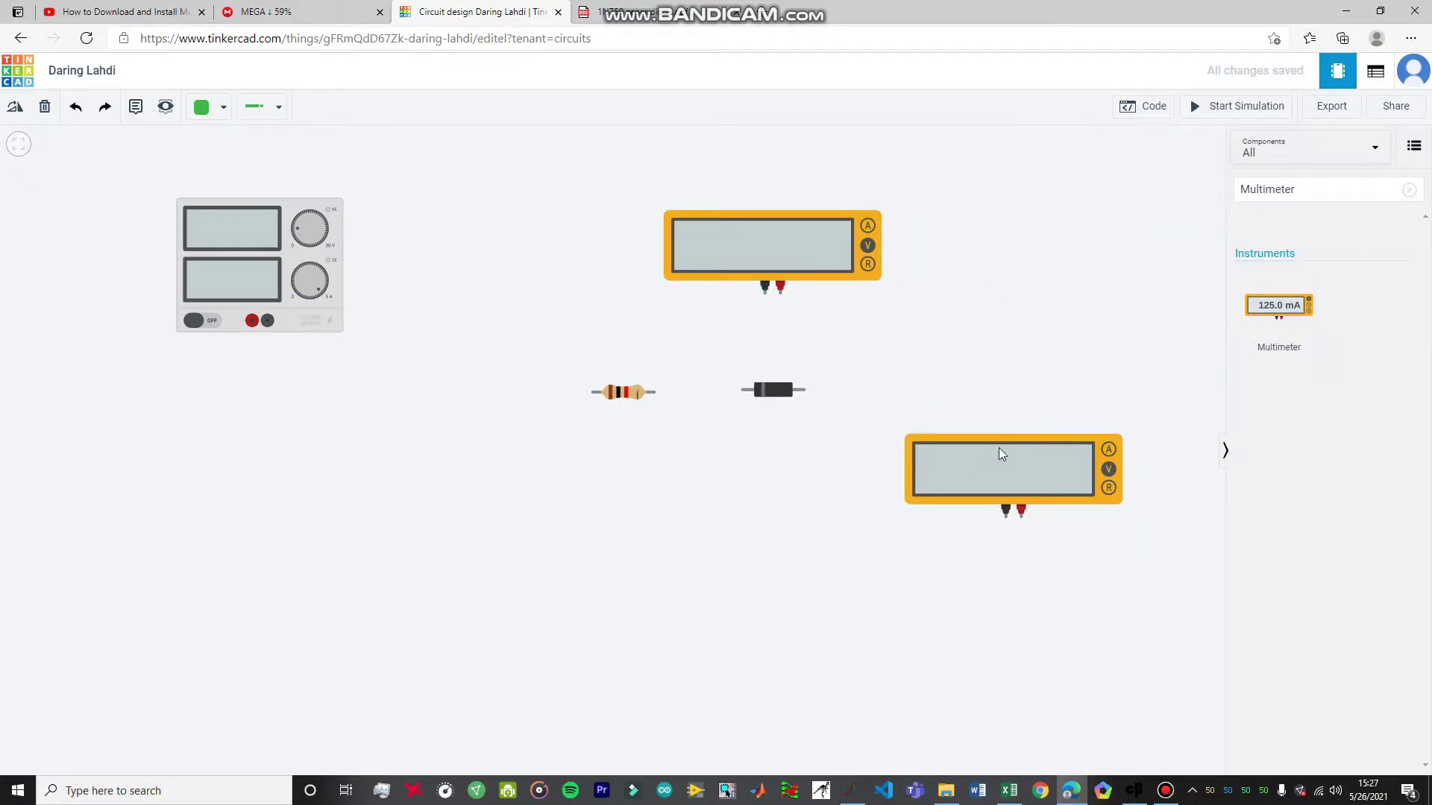
scroll(758, 429, "down", 2)
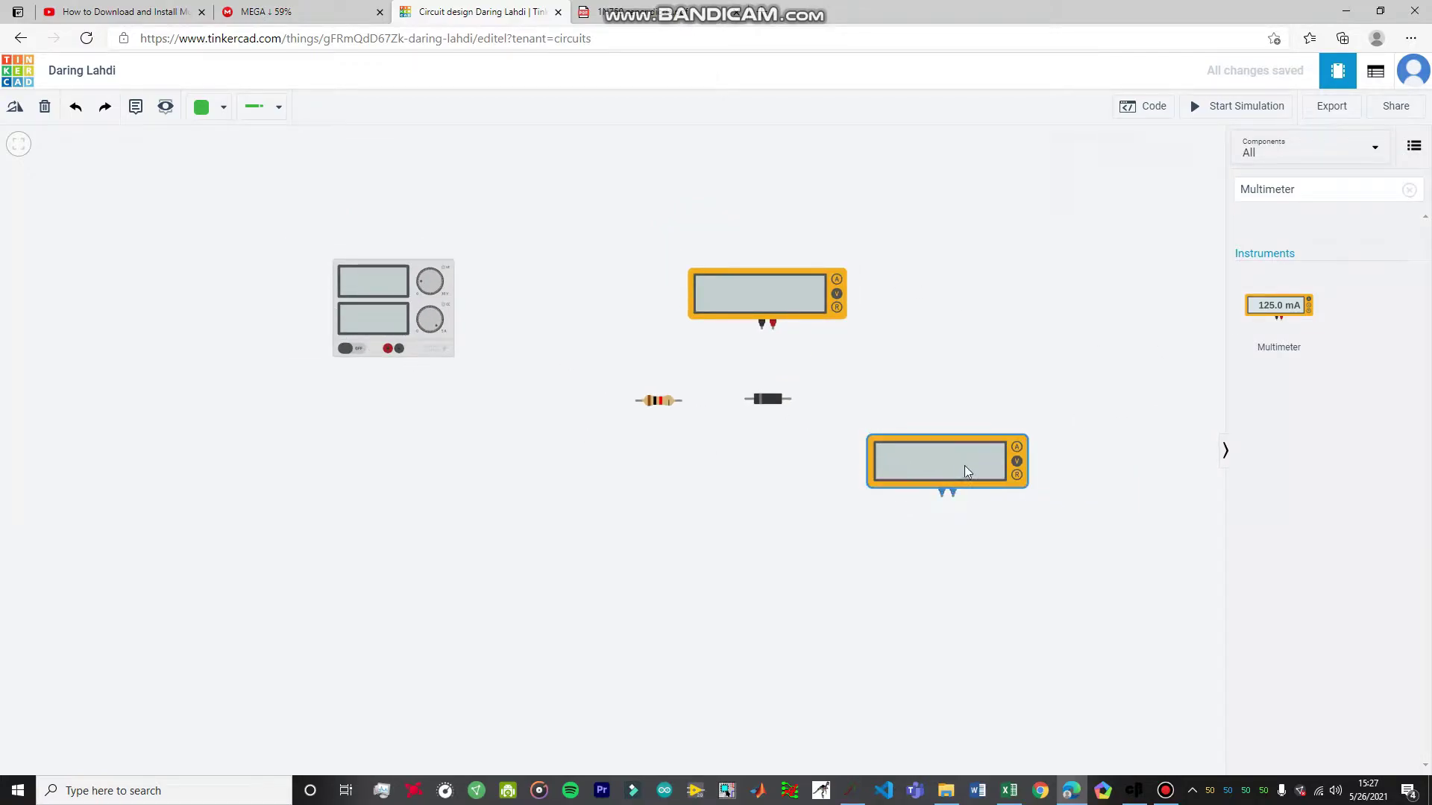
left_click_drag(960, 461, 1001, 469)
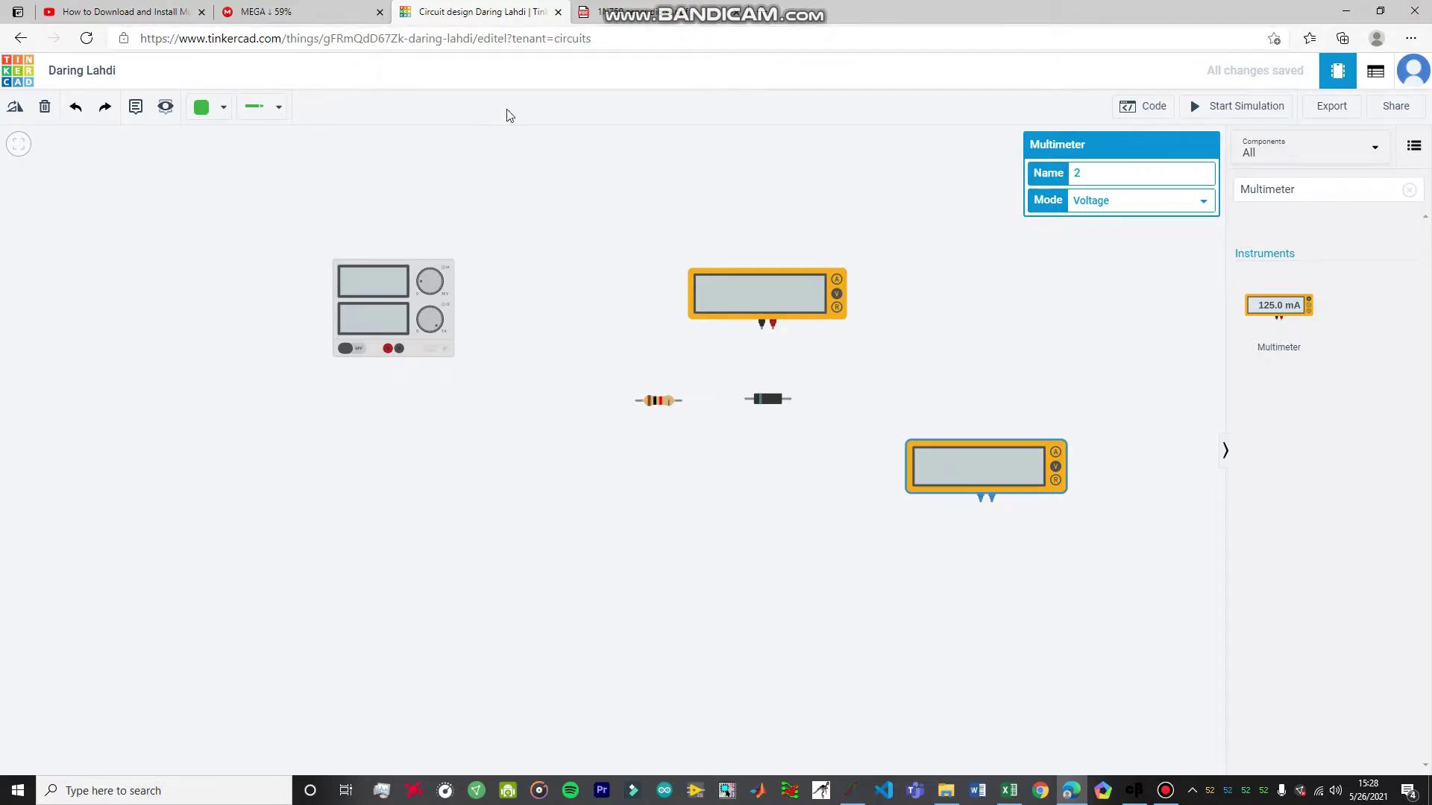
Connect the power supply's positive terminal to the resistor's near end with a red wire bent at a right angle.
left_click(217, 111)
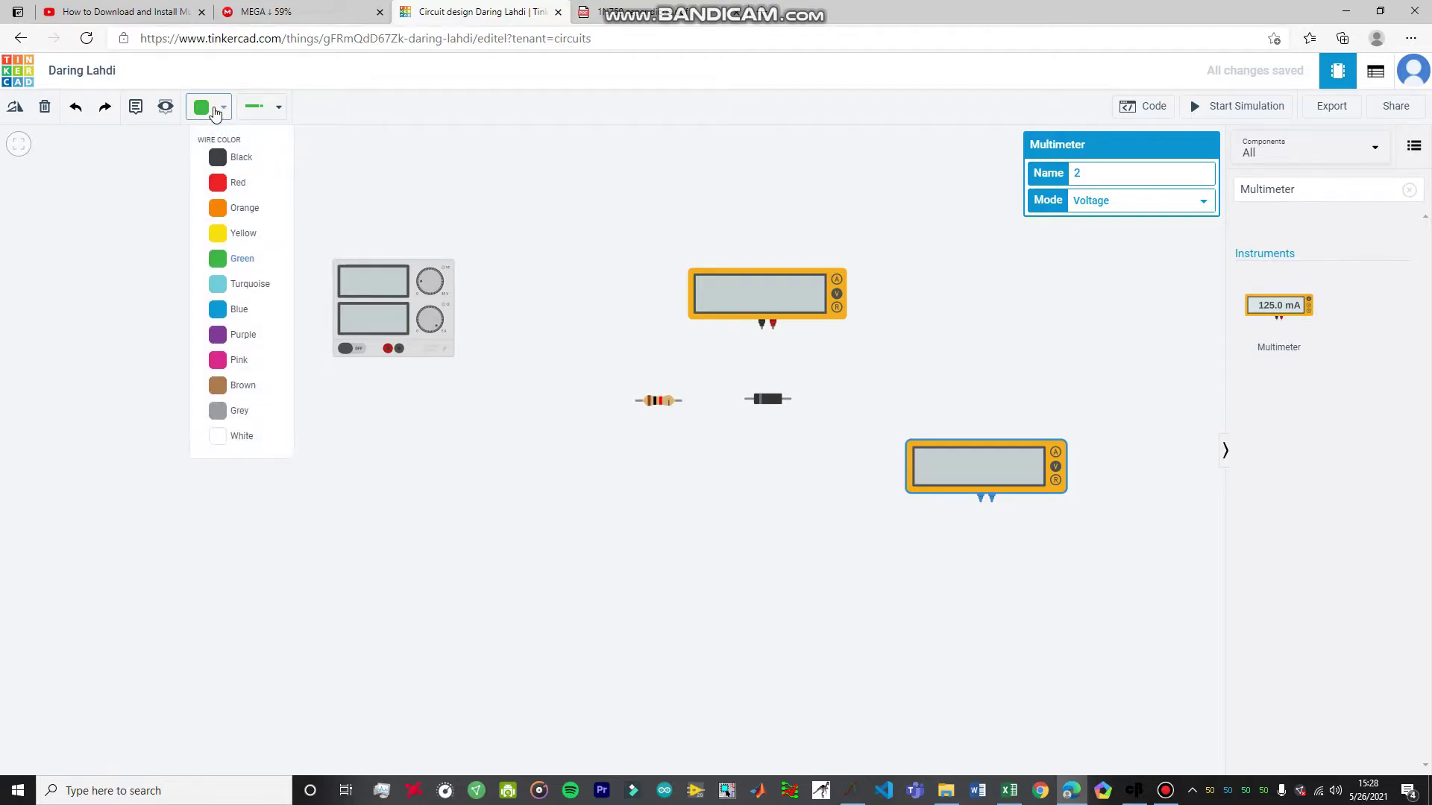
left_click(228, 183)
left_click(388, 350)
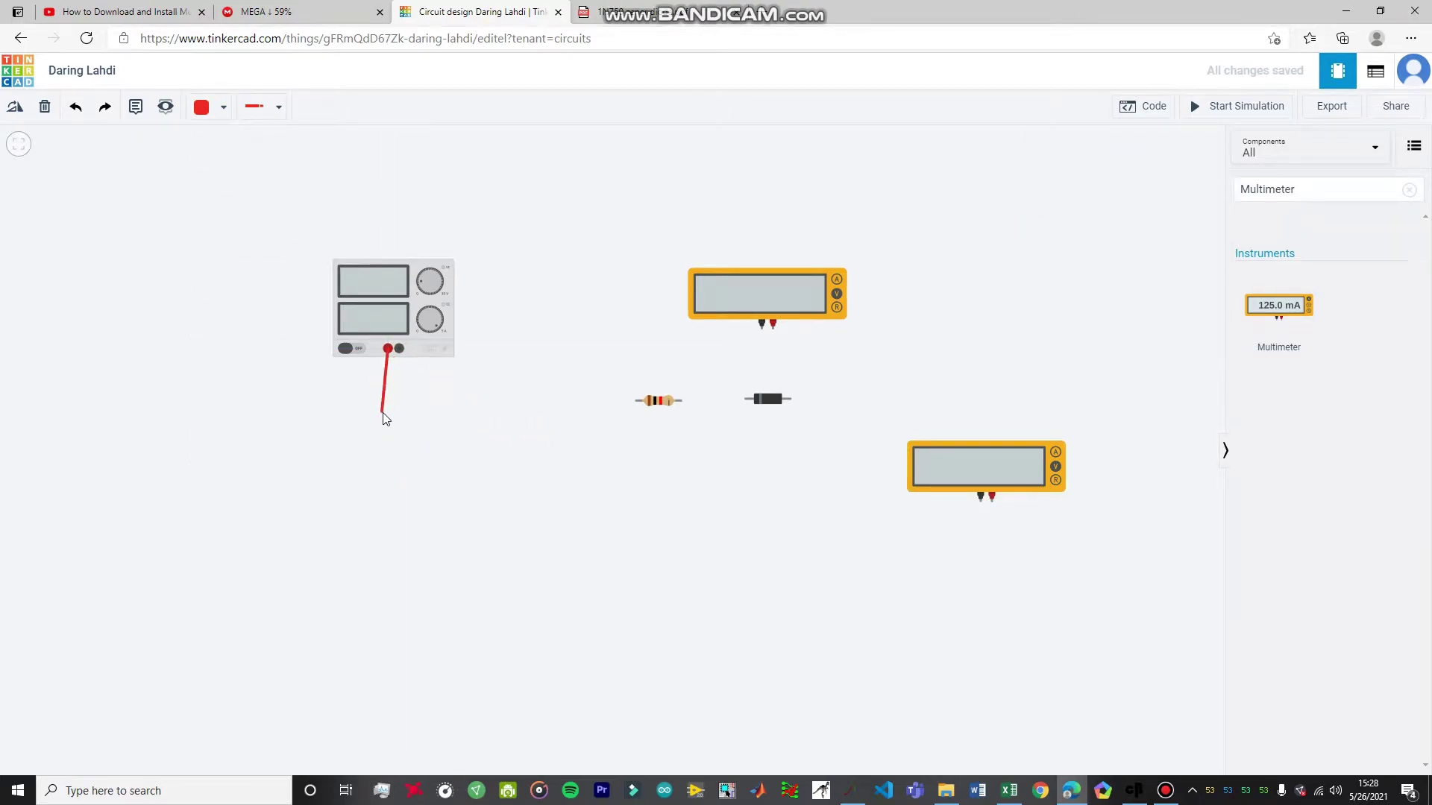
left_click(401, 411)
left_click(635, 401)
left_click_drag(388, 413, 388, 404)
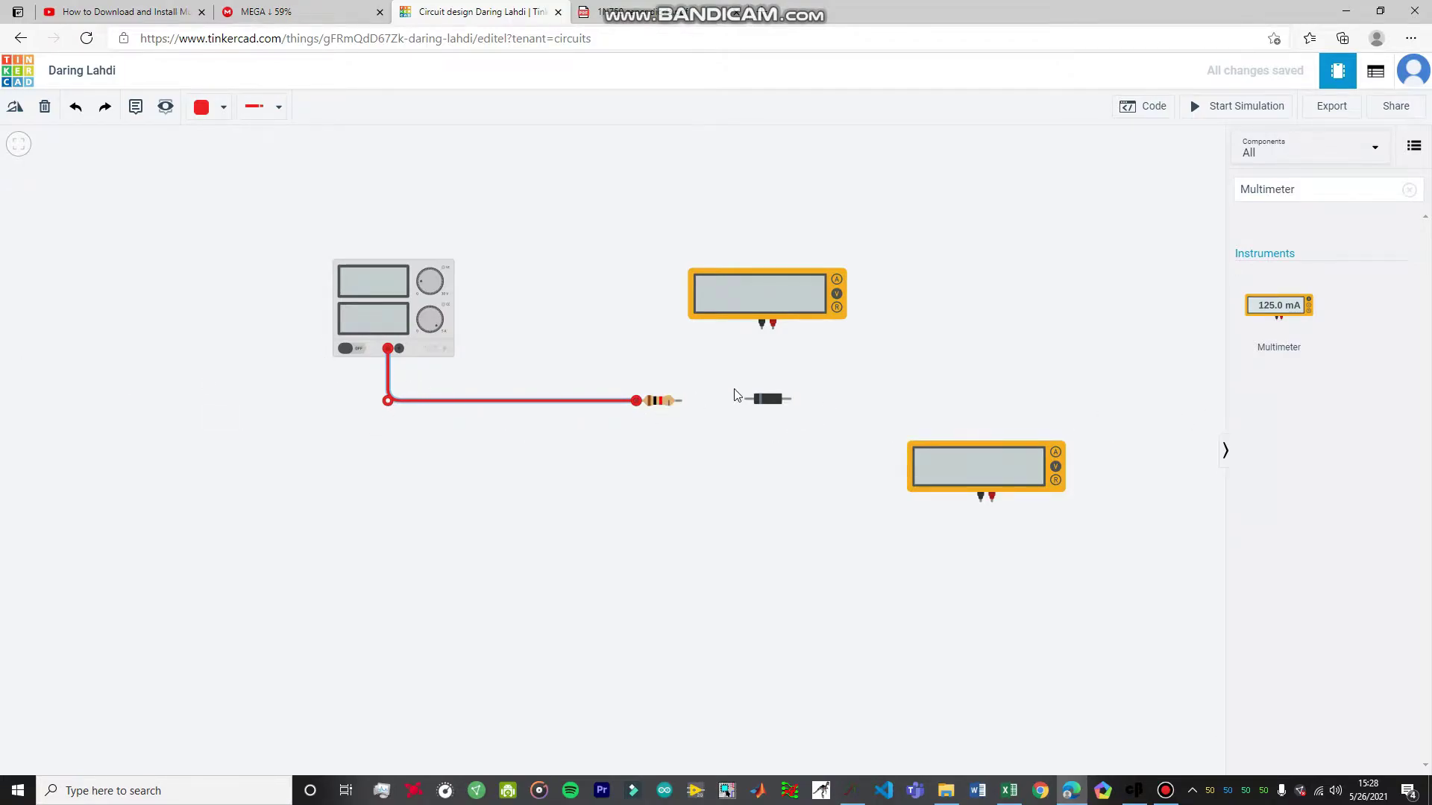
Align the Zener diode with the resistor and connect the resistor's free end to the diode's cathode with a red wire.
left_click(772, 402)
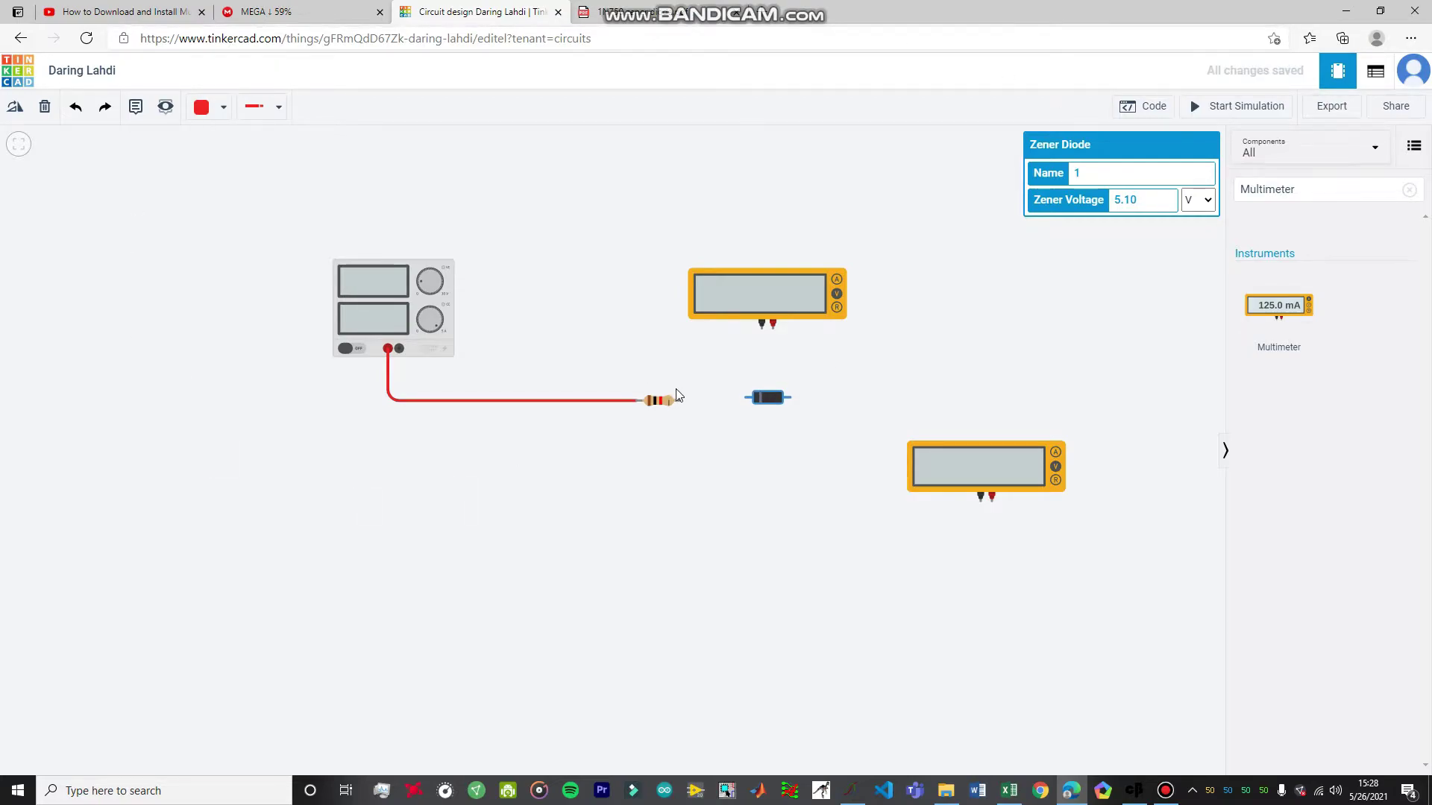
left_click(681, 402)
left_click(747, 398)
left_click(761, 407)
Shift the upper multimeter slightly left and connect its positive lead to the Zener diode's cathode.
left_click_drag(776, 299, 770, 291)
left_click(796, 341)
left_click(766, 329)
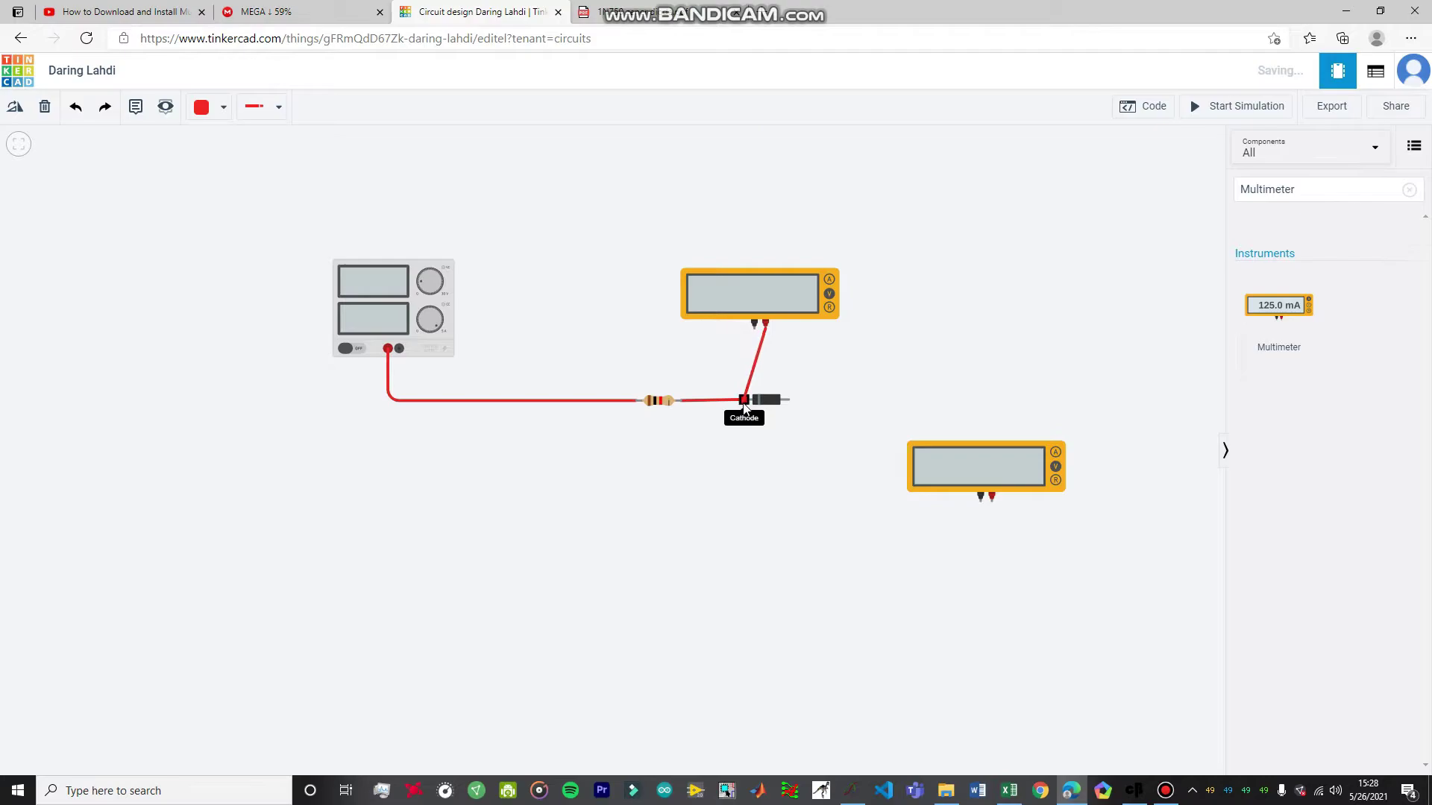
left_click(744, 400)
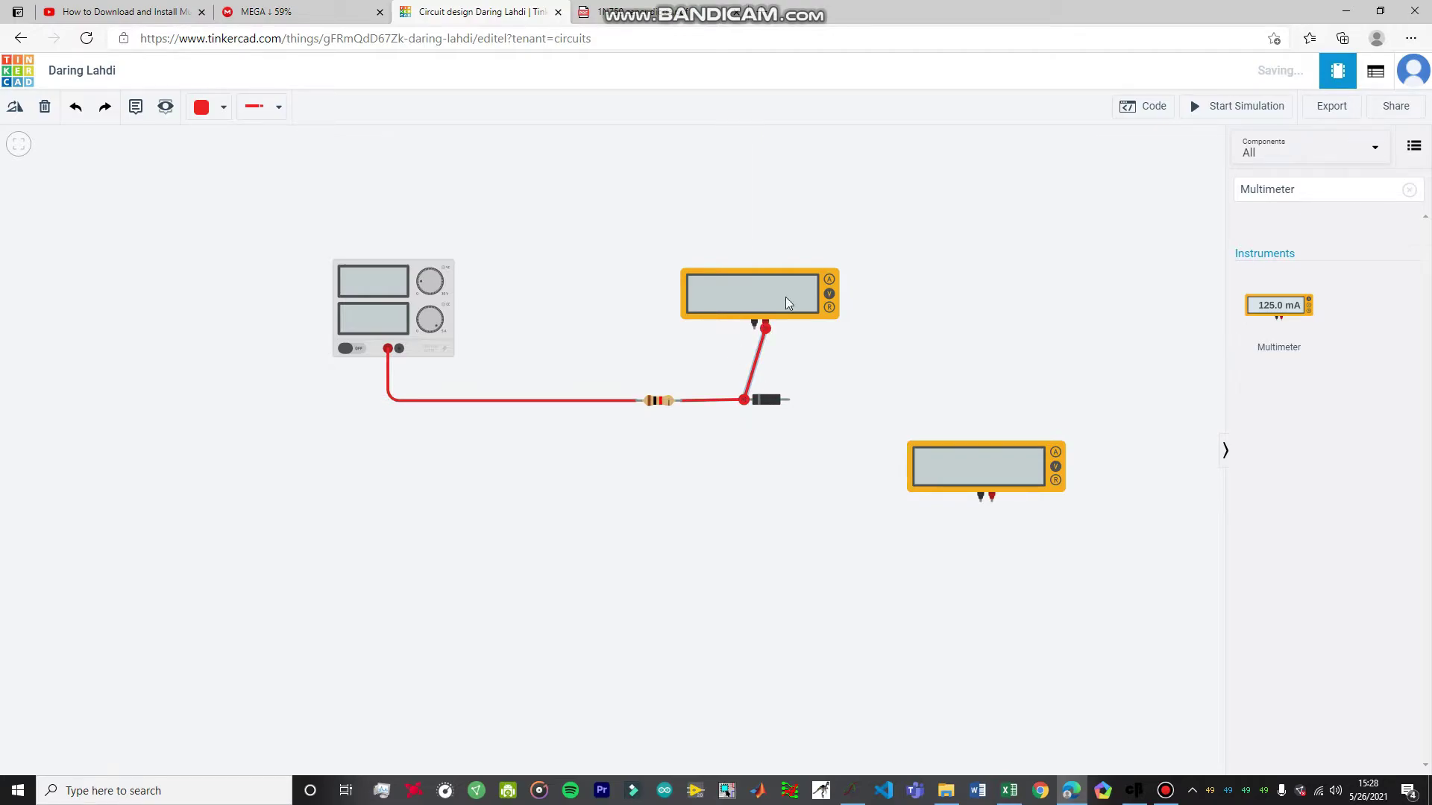
Set the wire color to black and connect the upper multimeter's negative lead to the Zener diode's anode.
left_click(198, 111)
left_click(223, 154)
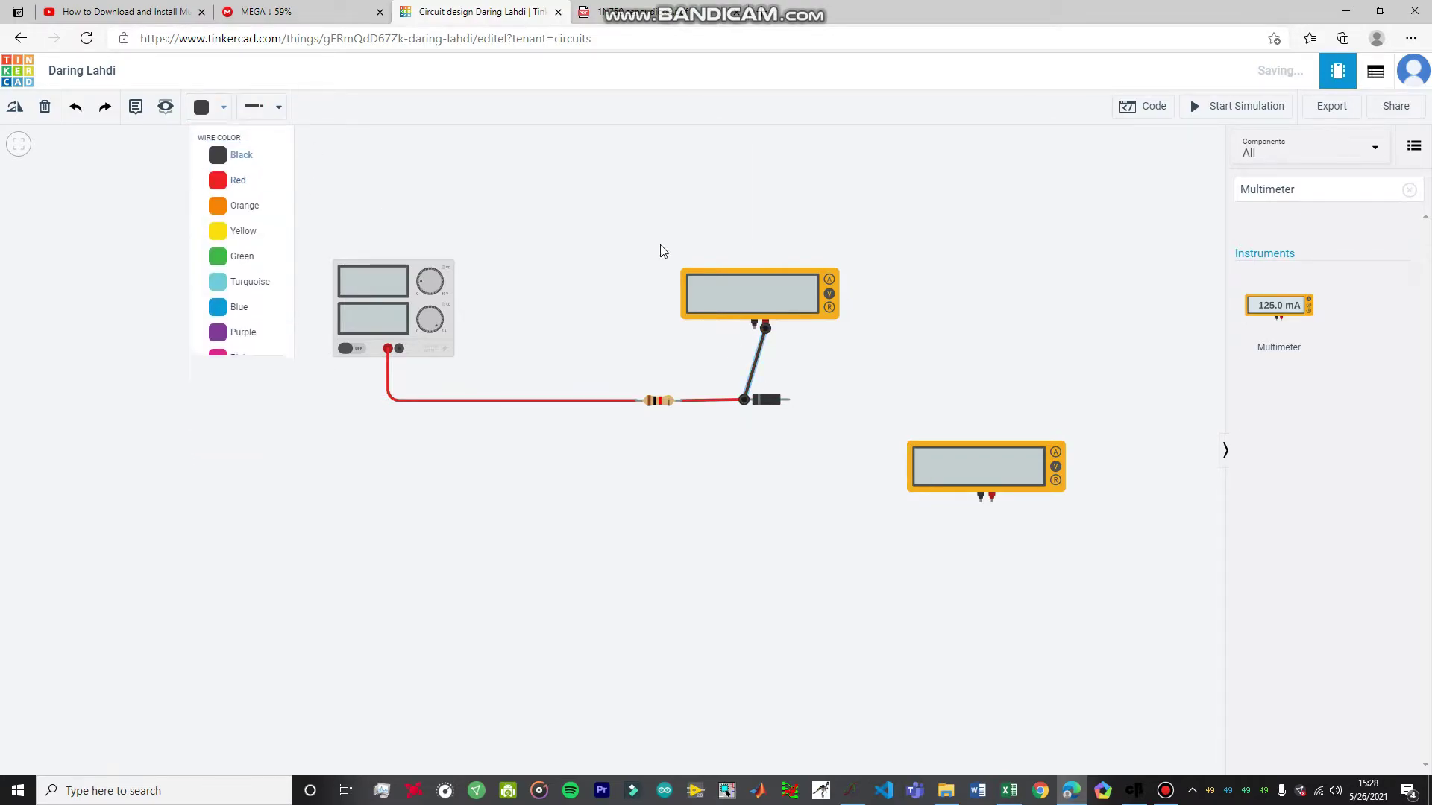
left_click(791, 401)
left_click(754, 324)
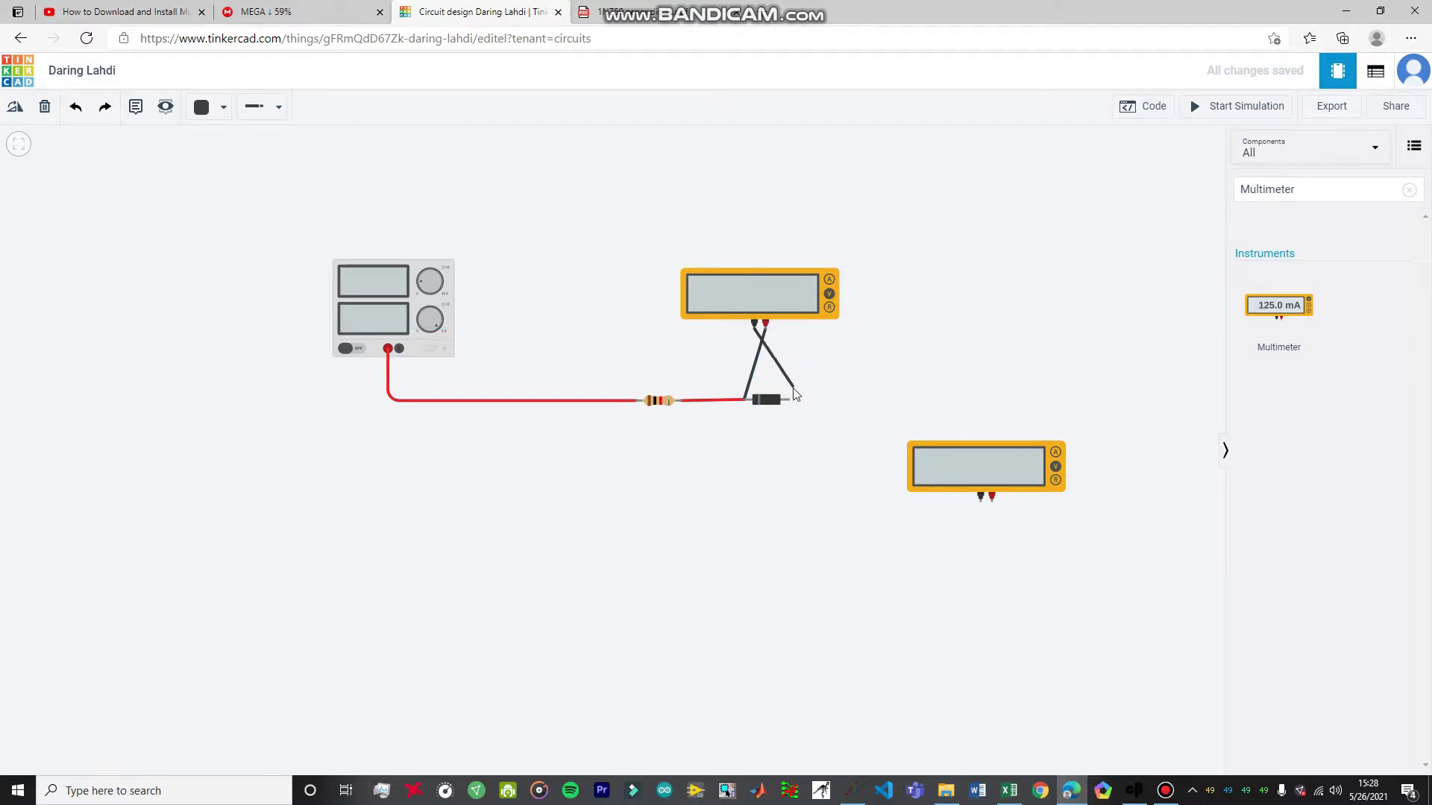
Recolor the wire on the upper multimeter's positive lead red, and set black as the color for new wires.
left_click(752, 379)
left_click(221, 107)
left_click(261, 182)
left_click(953, 307)
left_click(203, 108)
left_click(223, 150)
Move the second multimeter up slightly and set its mode to Amperage.
left_click_drag(1008, 464, 977, 428)
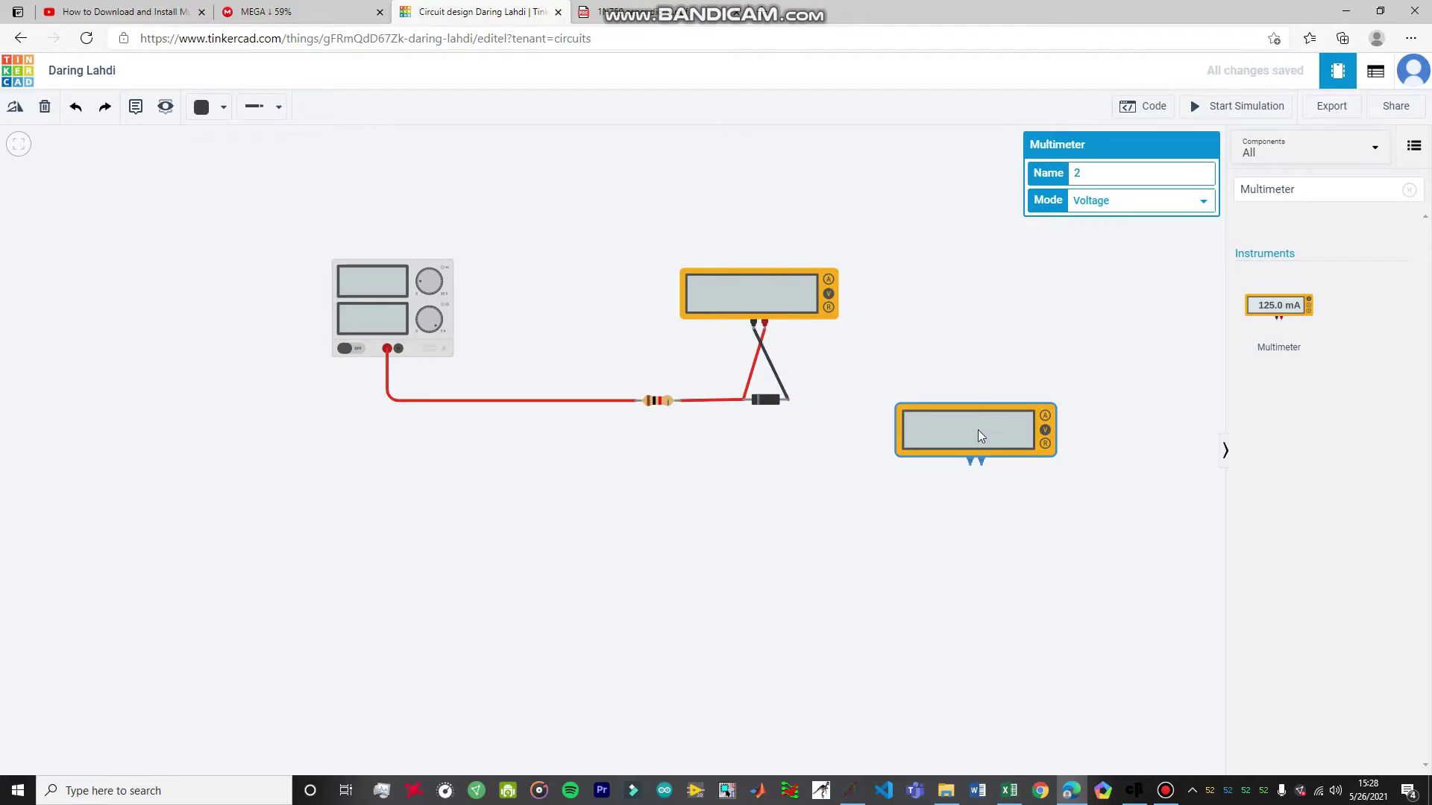
left_click(1122, 211)
left_click(1102, 221)
left_click(991, 490)
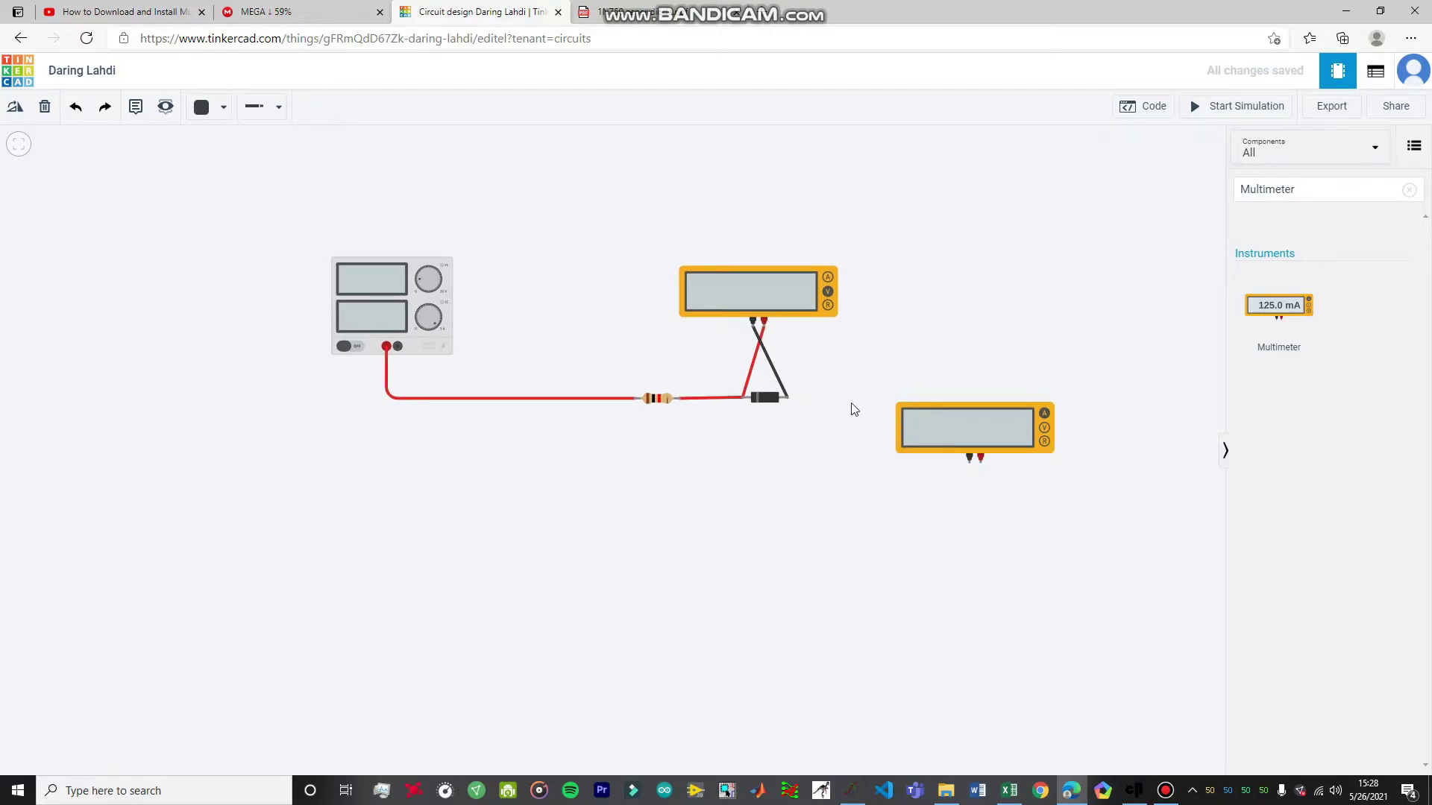
left_click(789, 400)
left_click(986, 400)
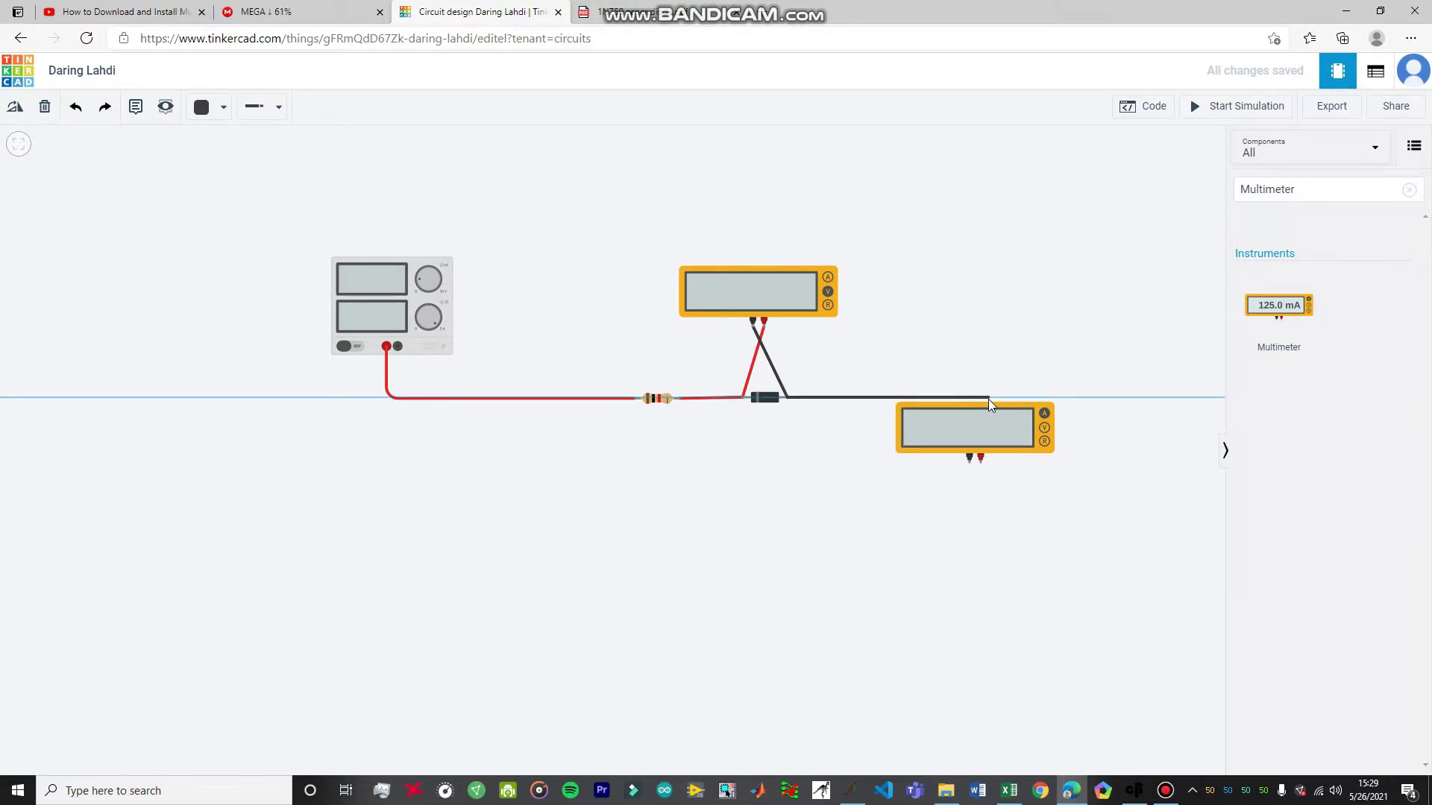
key("Escape")
Move the amperage multimeter beside the other one and connect the Zener diode's anode to its positive lead with a right-angled black wire.
left_click_drag(979, 409, 976, 297)
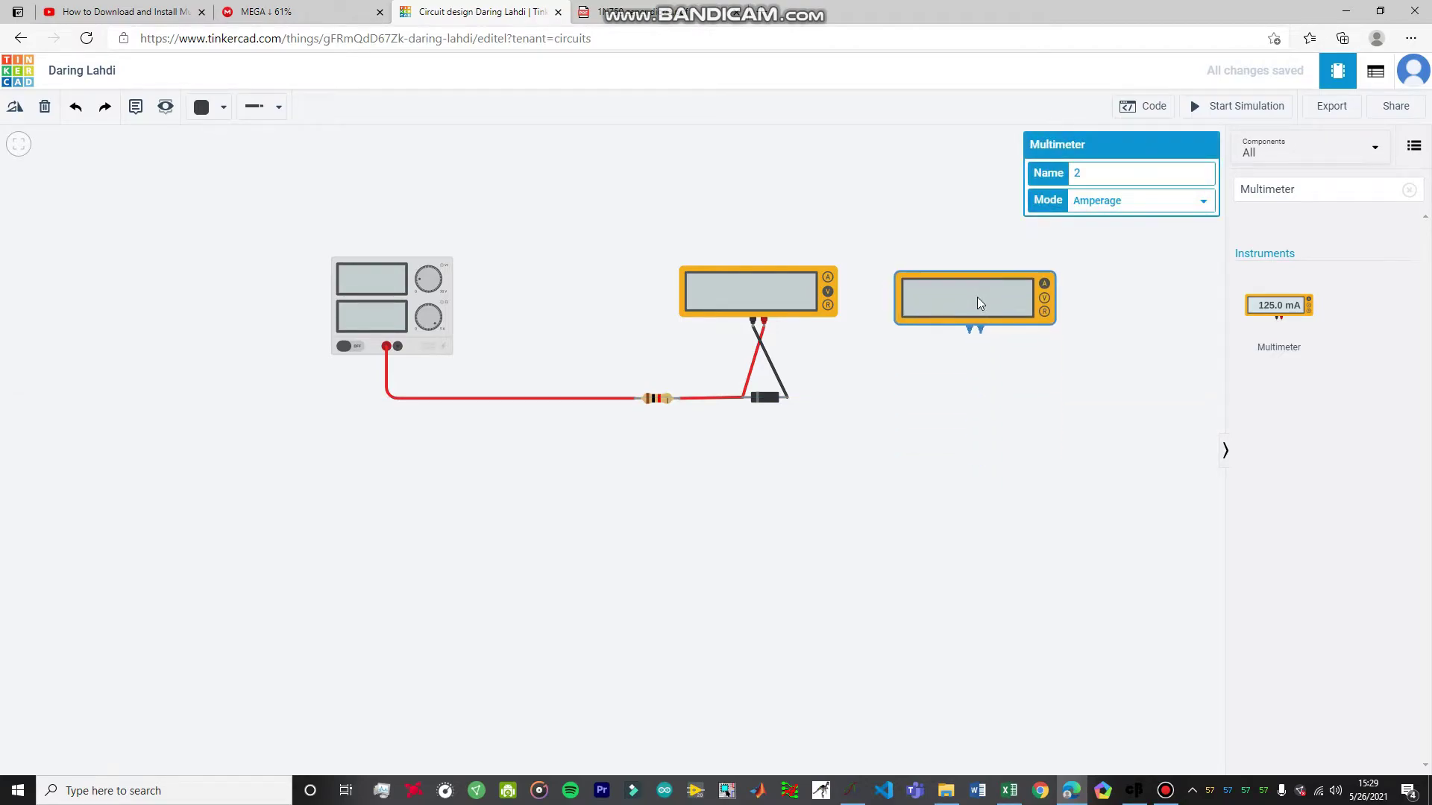
left_click(783, 396)
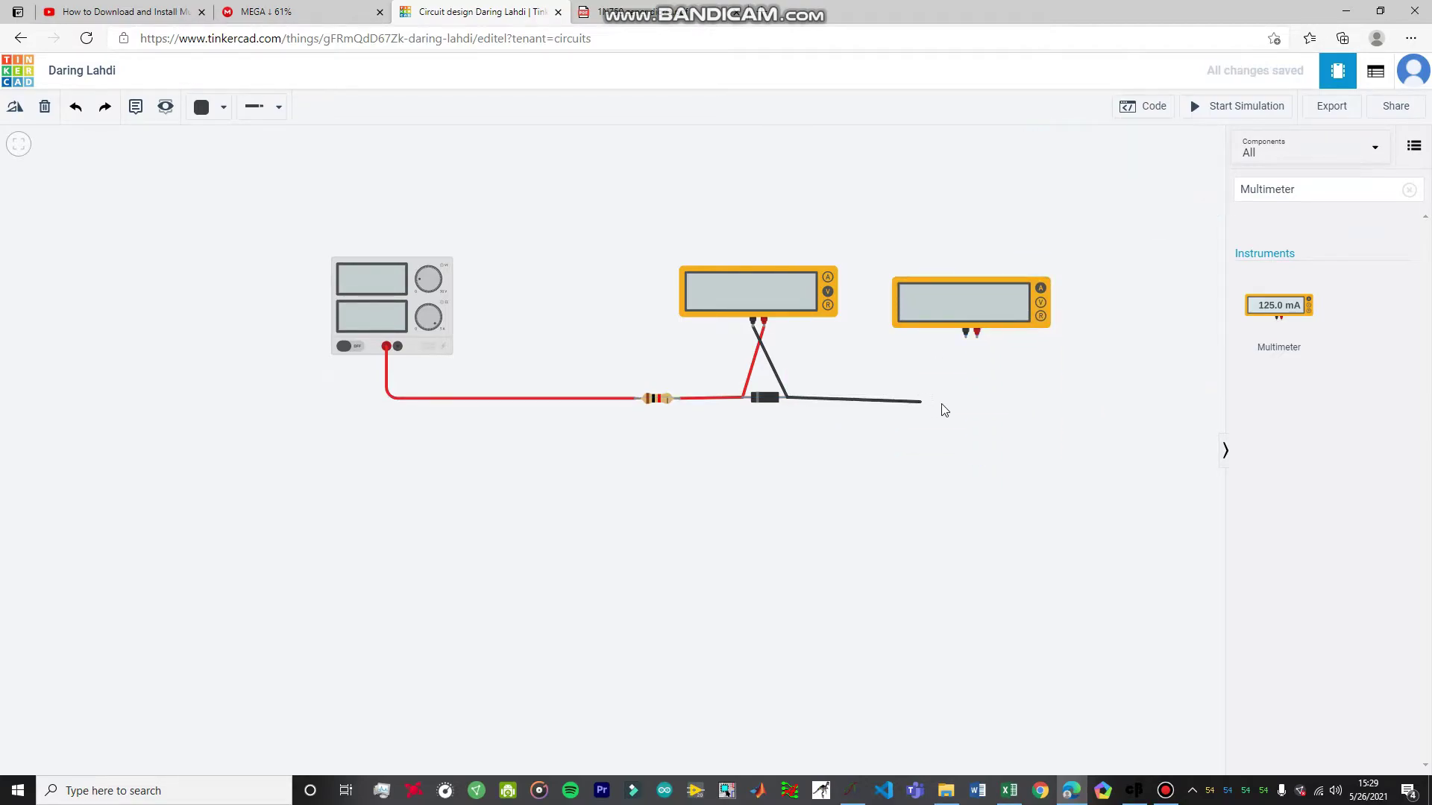
left_click(979, 397)
left_click(977, 336)
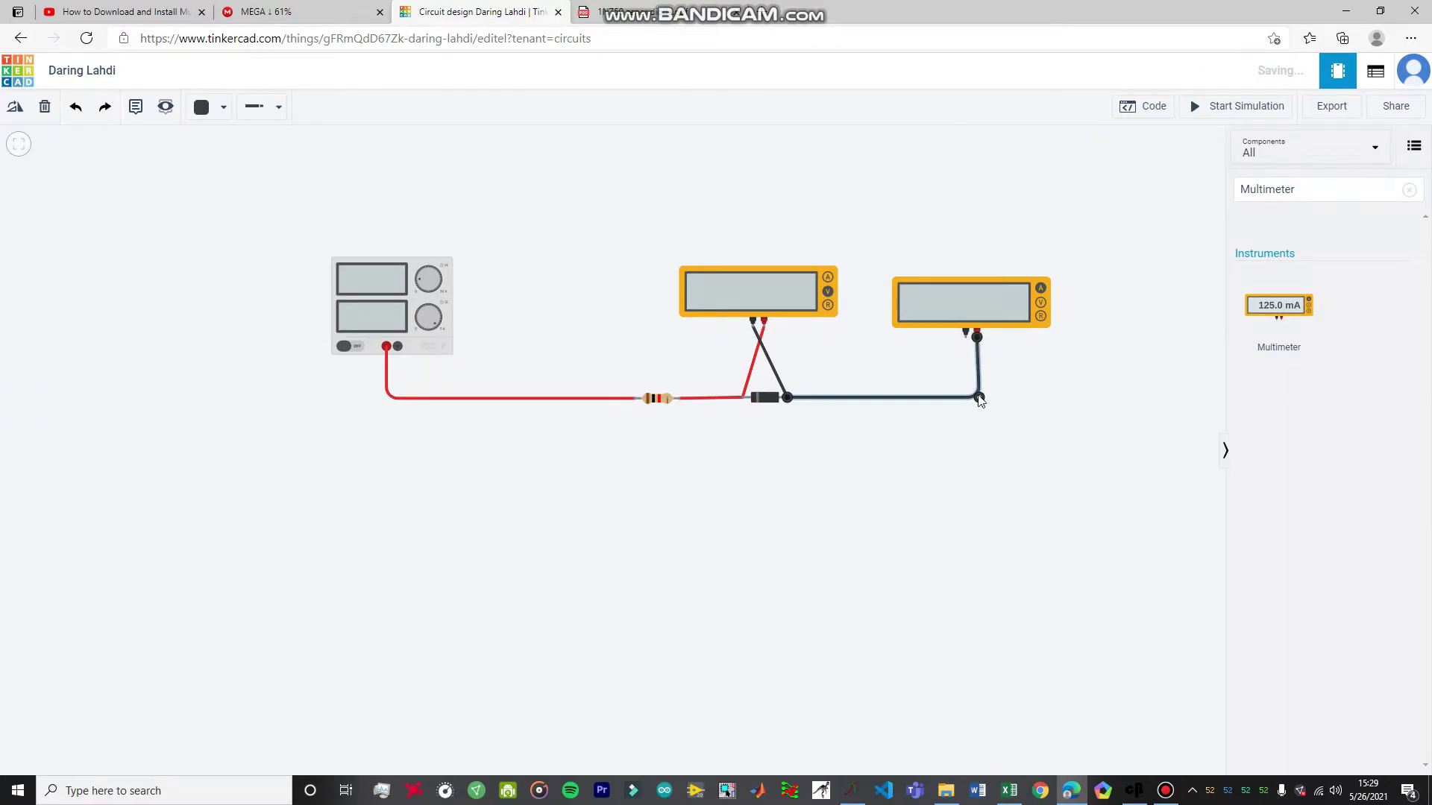
left_click(992, 418)
Connect the amperage multimeter's negative lead to the power supply's negative terminal with a right-angled black wire running below the circuit, and straighten its corners.
left_click(967, 339)
left_click(967, 472)
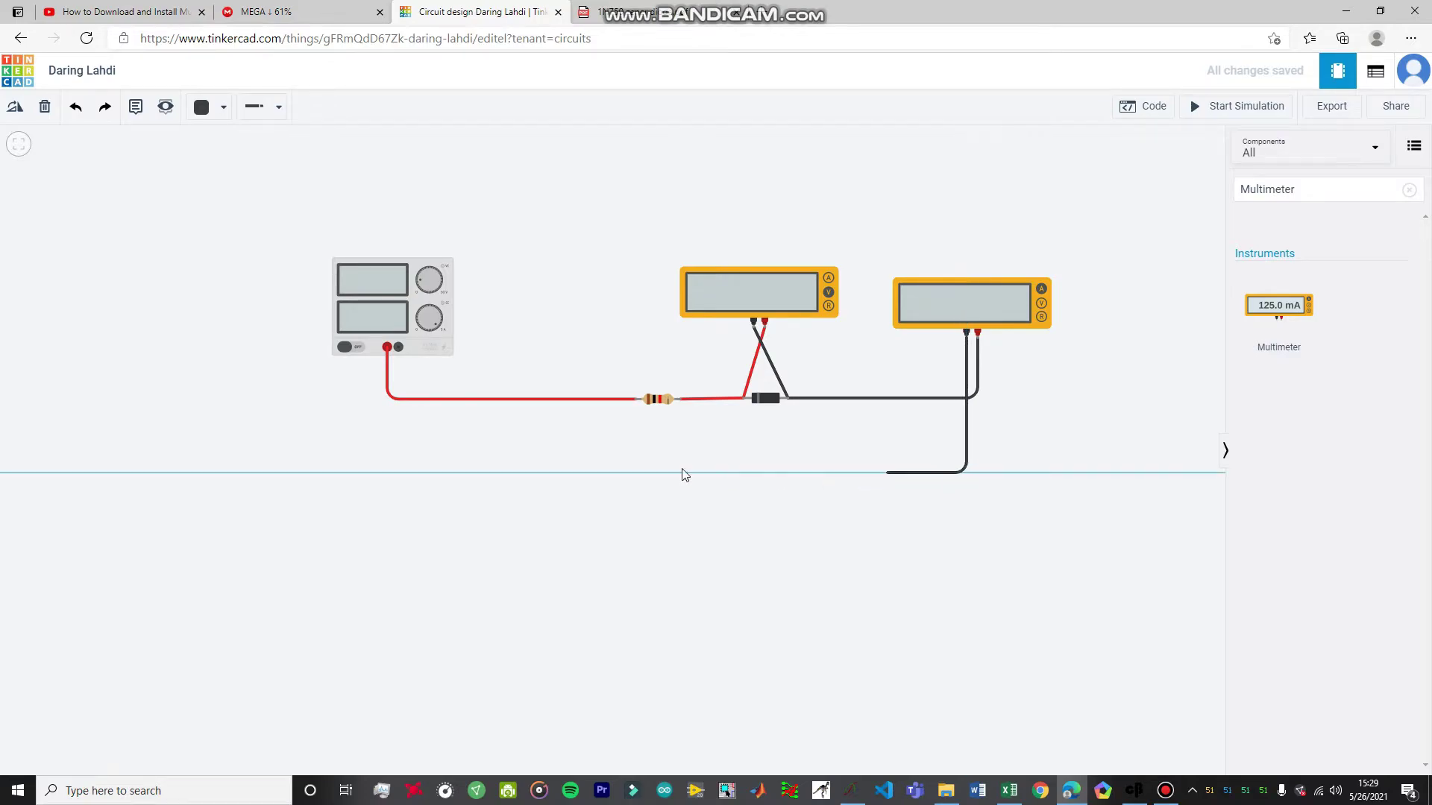
left_click(393, 473)
left_click(399, 347)
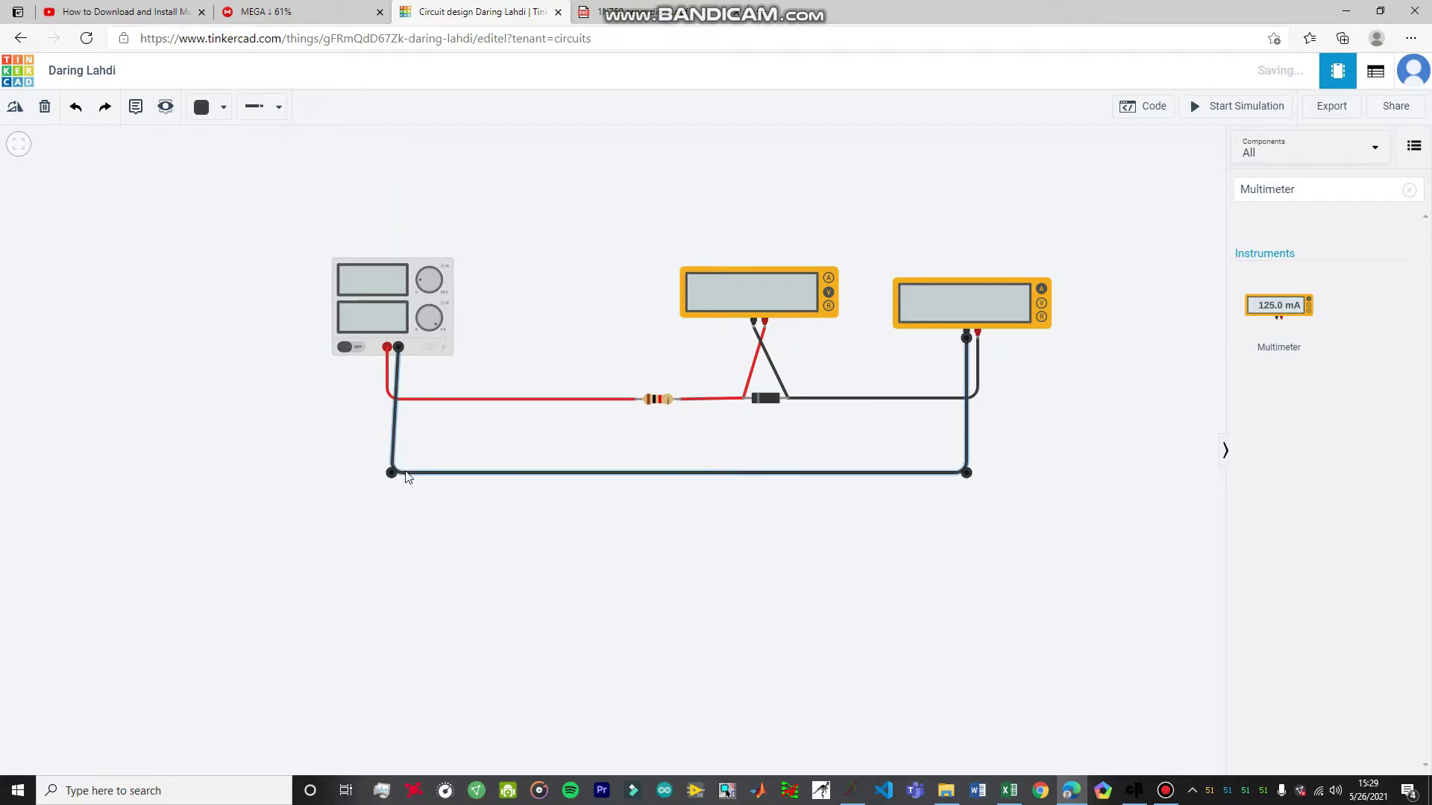
left_click_drag(394, 476, 398, 472)
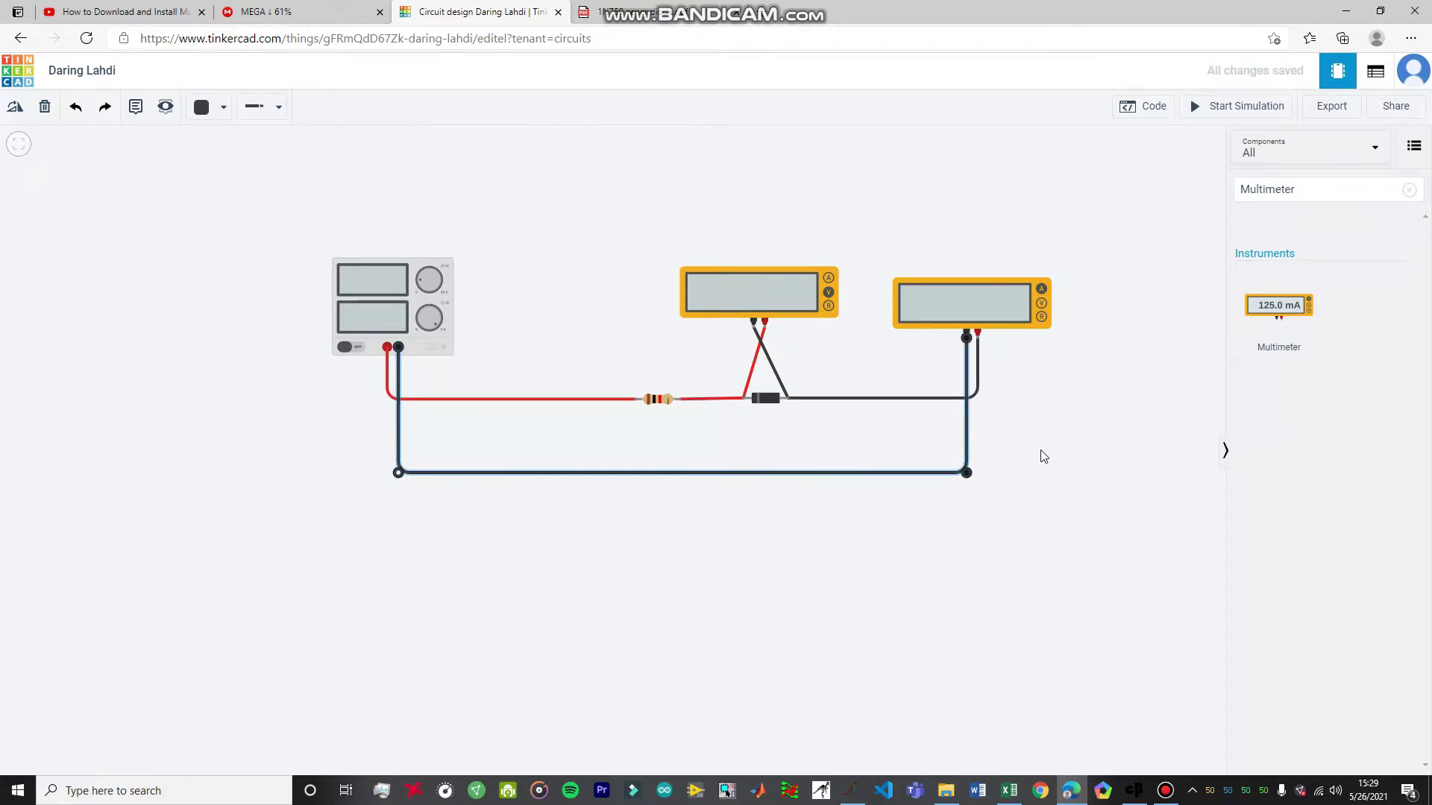
left_click_drag(967, 478, 966, 475)
left_click(1094, 432)
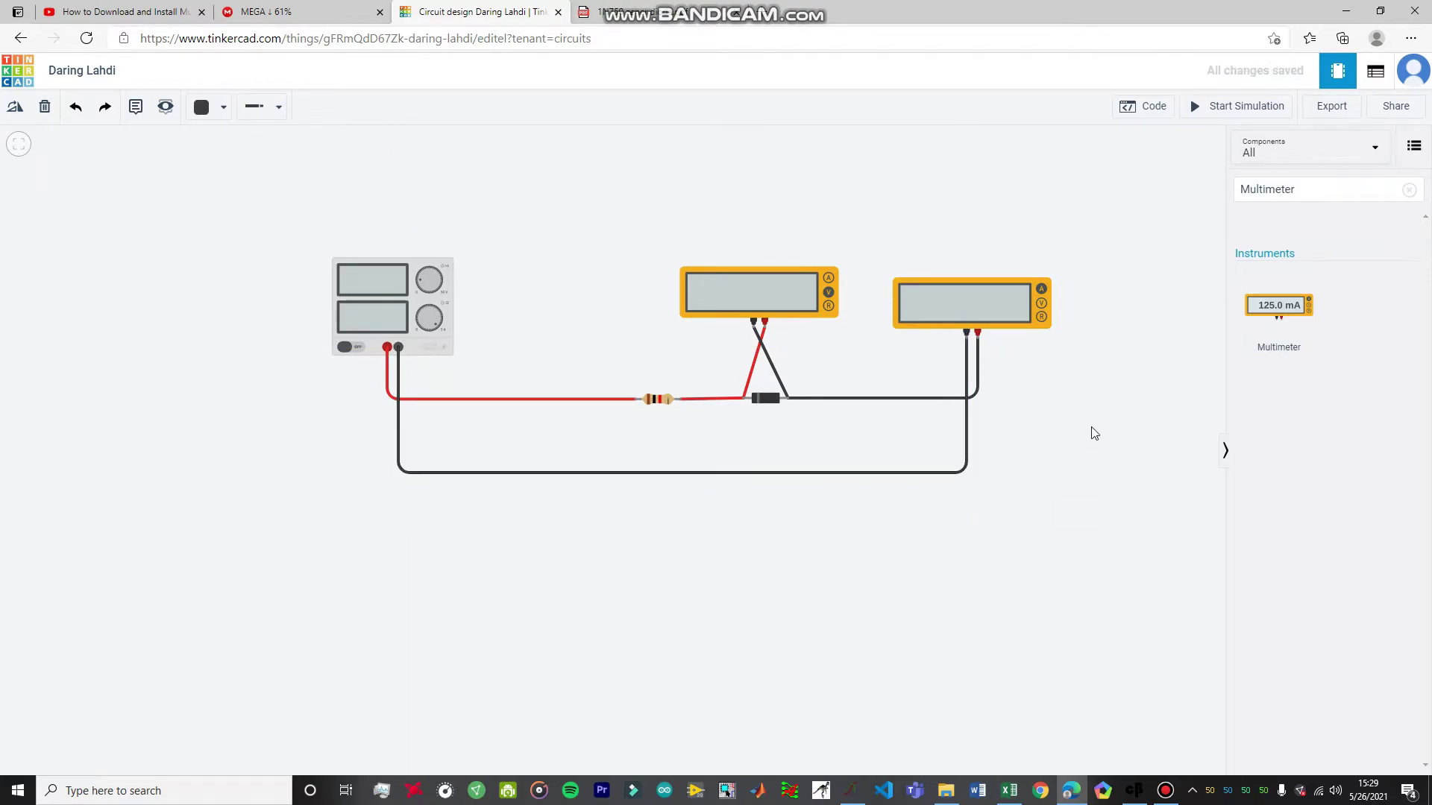
Recolor the wire between the Zener diode's anode and the amperage multimeter's positive lead red.
left_click(980, 364)
left_click(206, 108)
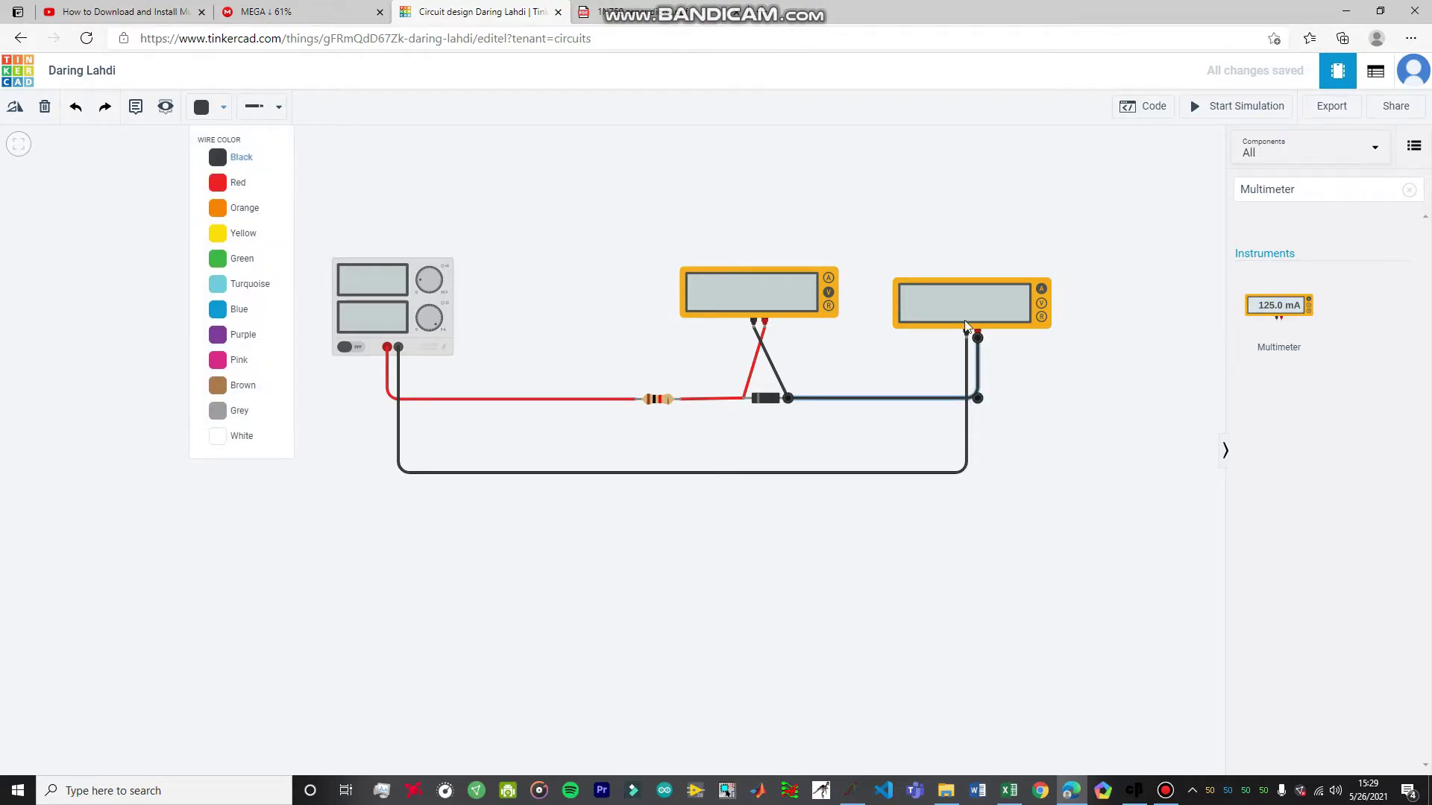
left_click(237, 182)
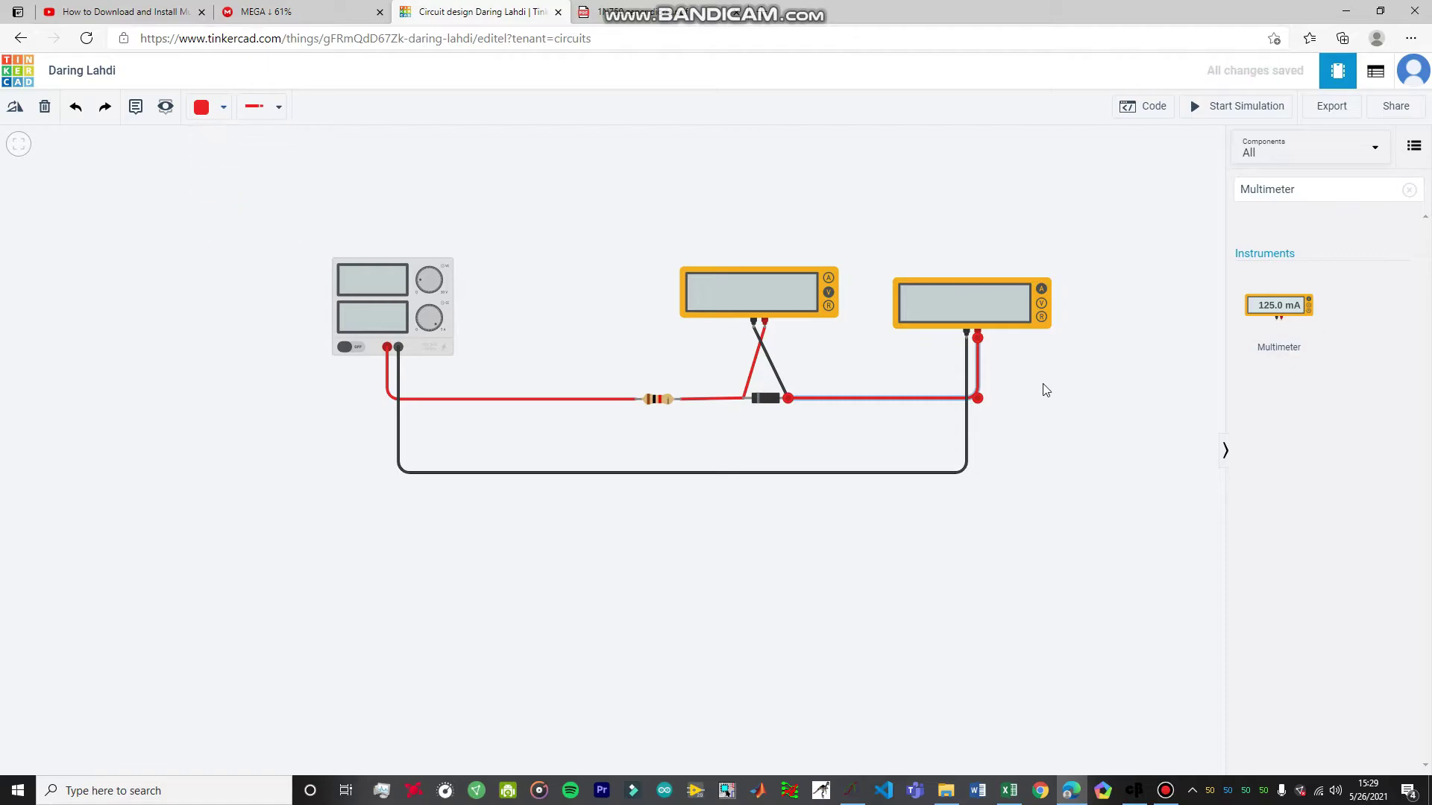
left_click(383, 322)
Set the series resistor's resistance to 100 Ω.
left_click(769, 401)
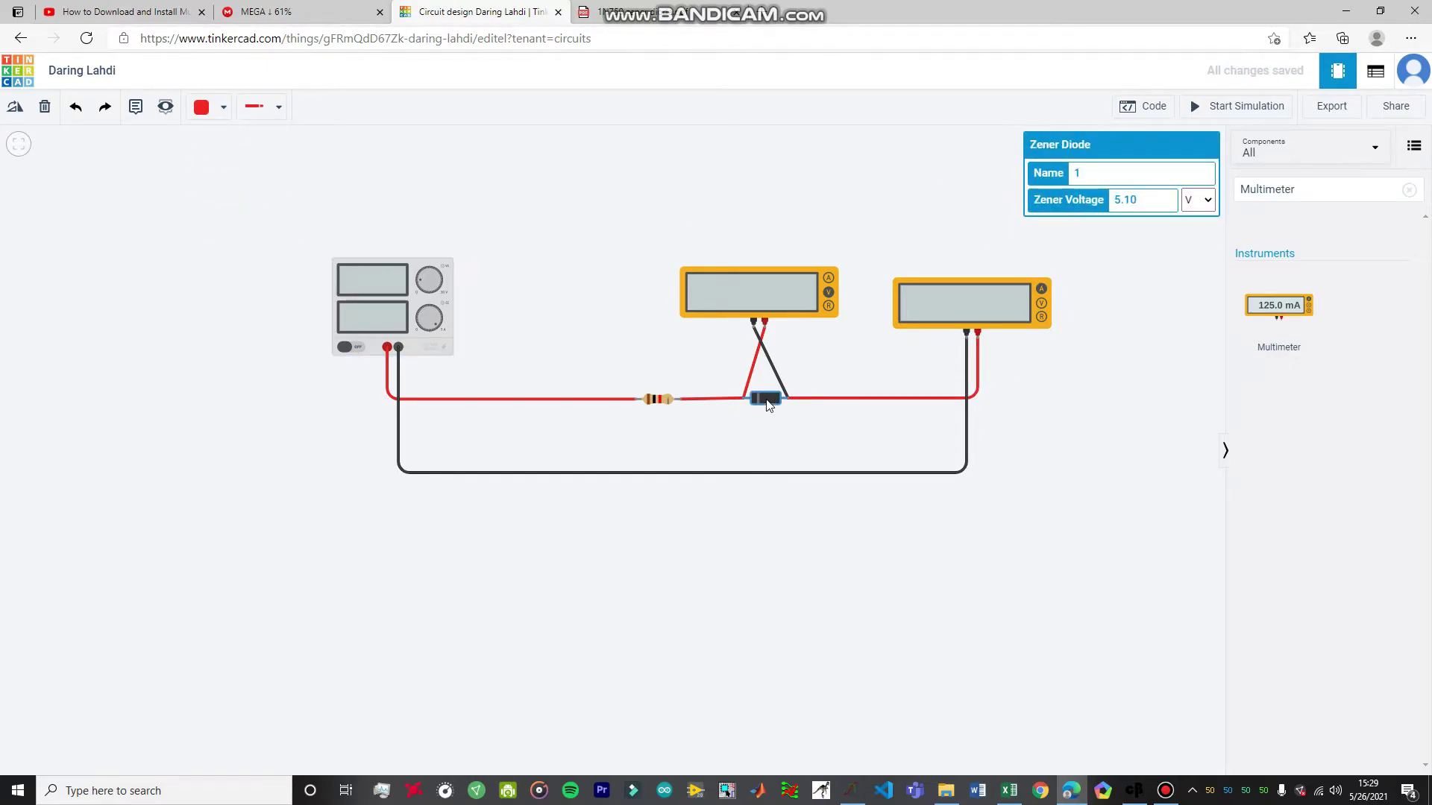
left_click(660, 404)
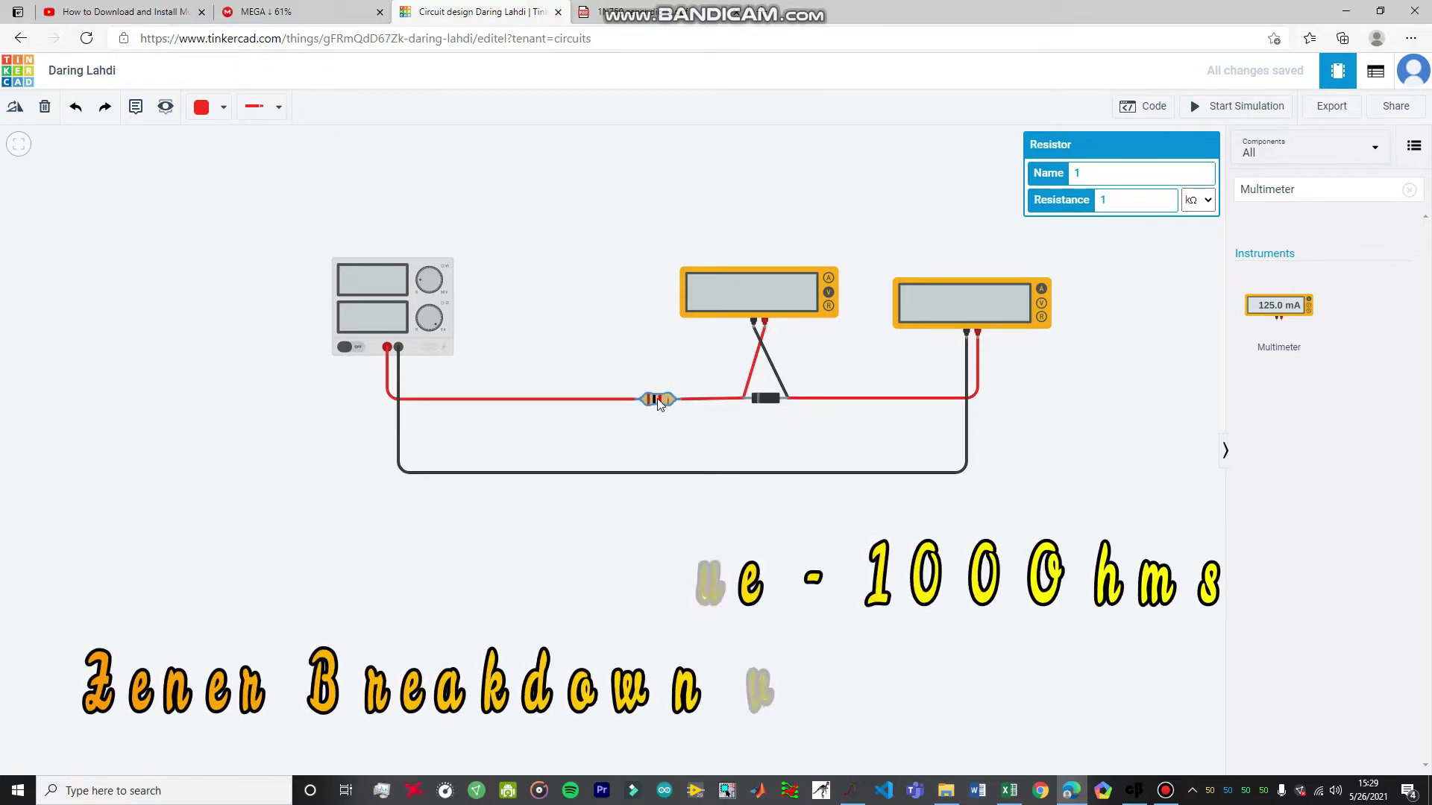
left_click(1197, 200)
left_click(1188, 275)
left_click(1146, 199)
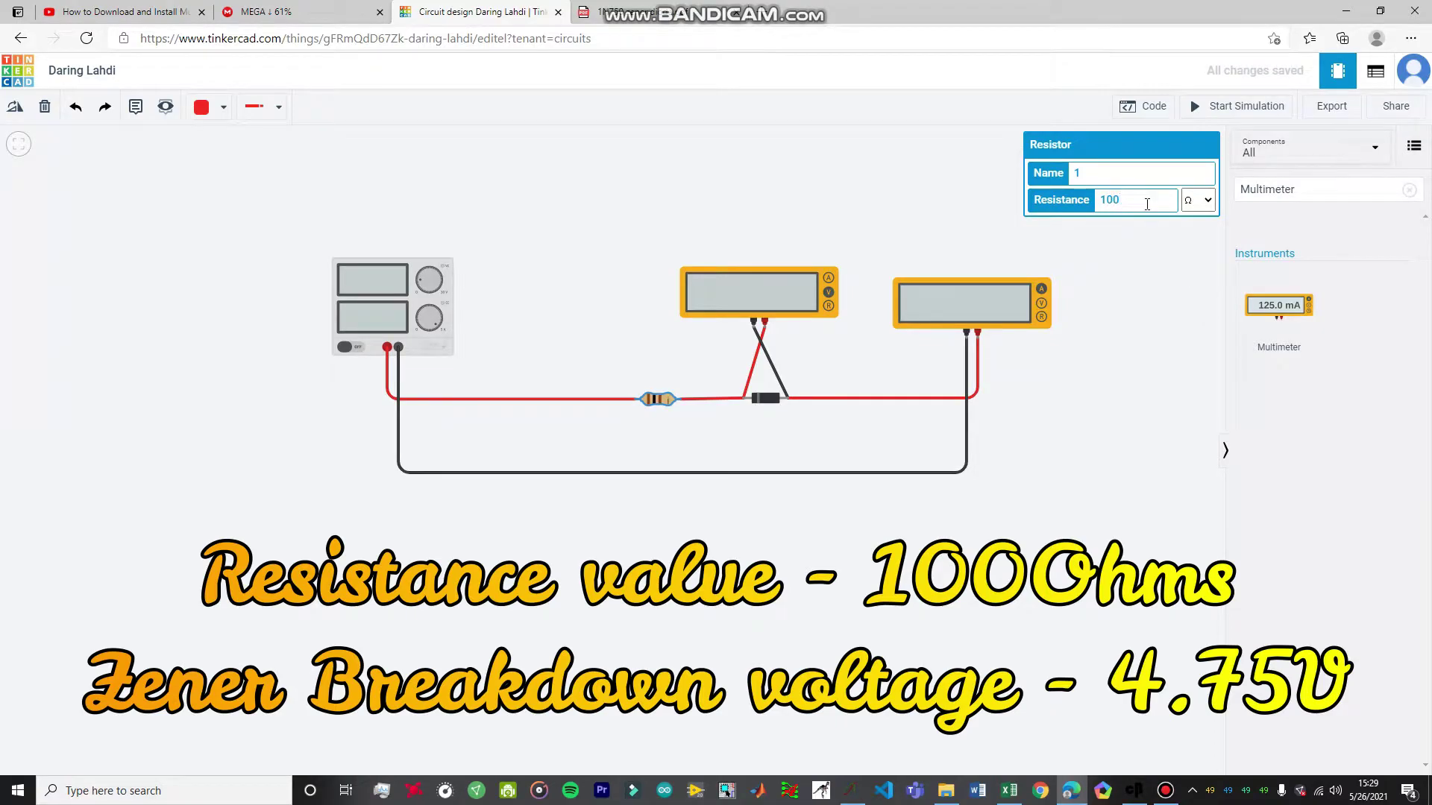
Check the modes of both multimeters and set the Zener diode's breakdown voltage to 4.75 V.
left_click(997, 311)
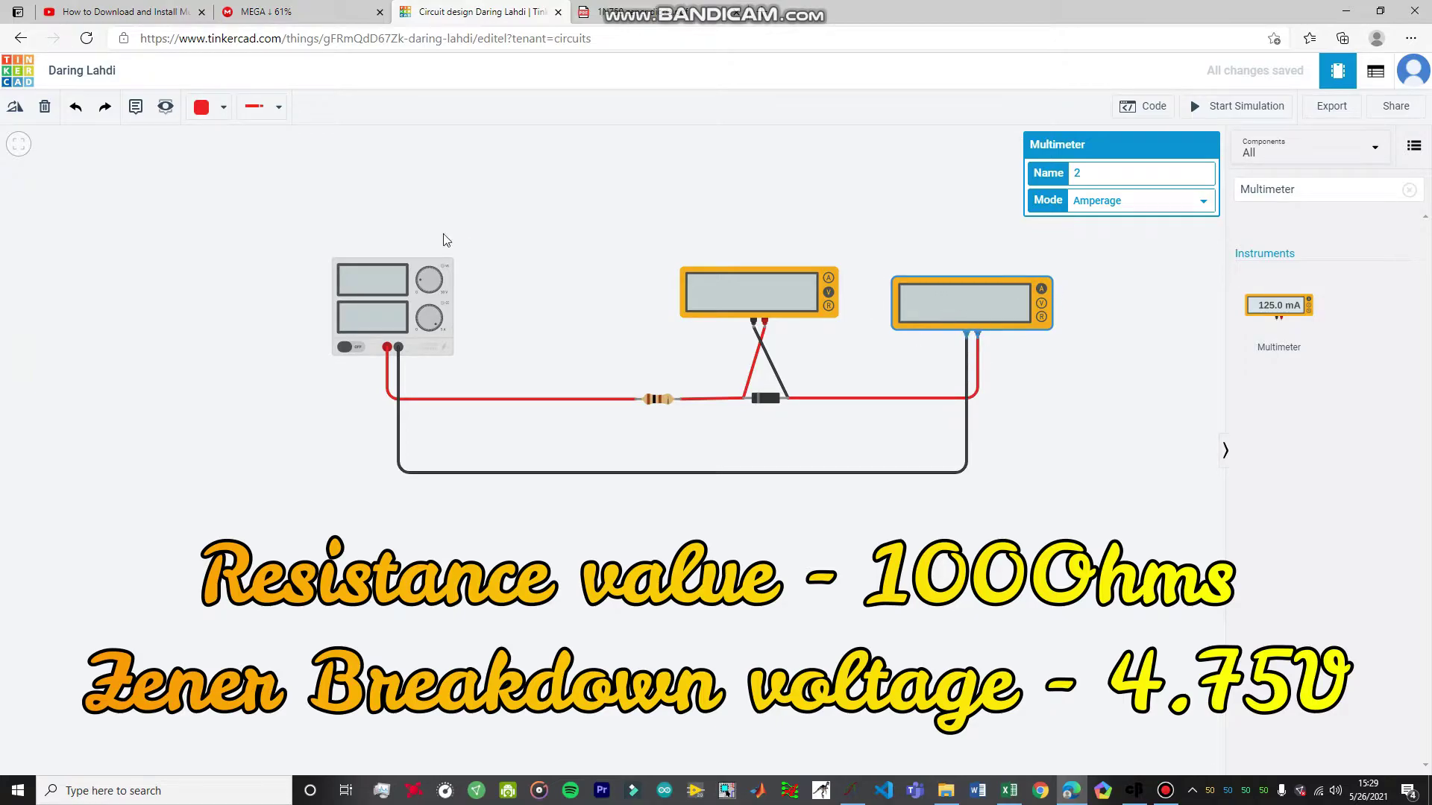
left_click(769, 299)
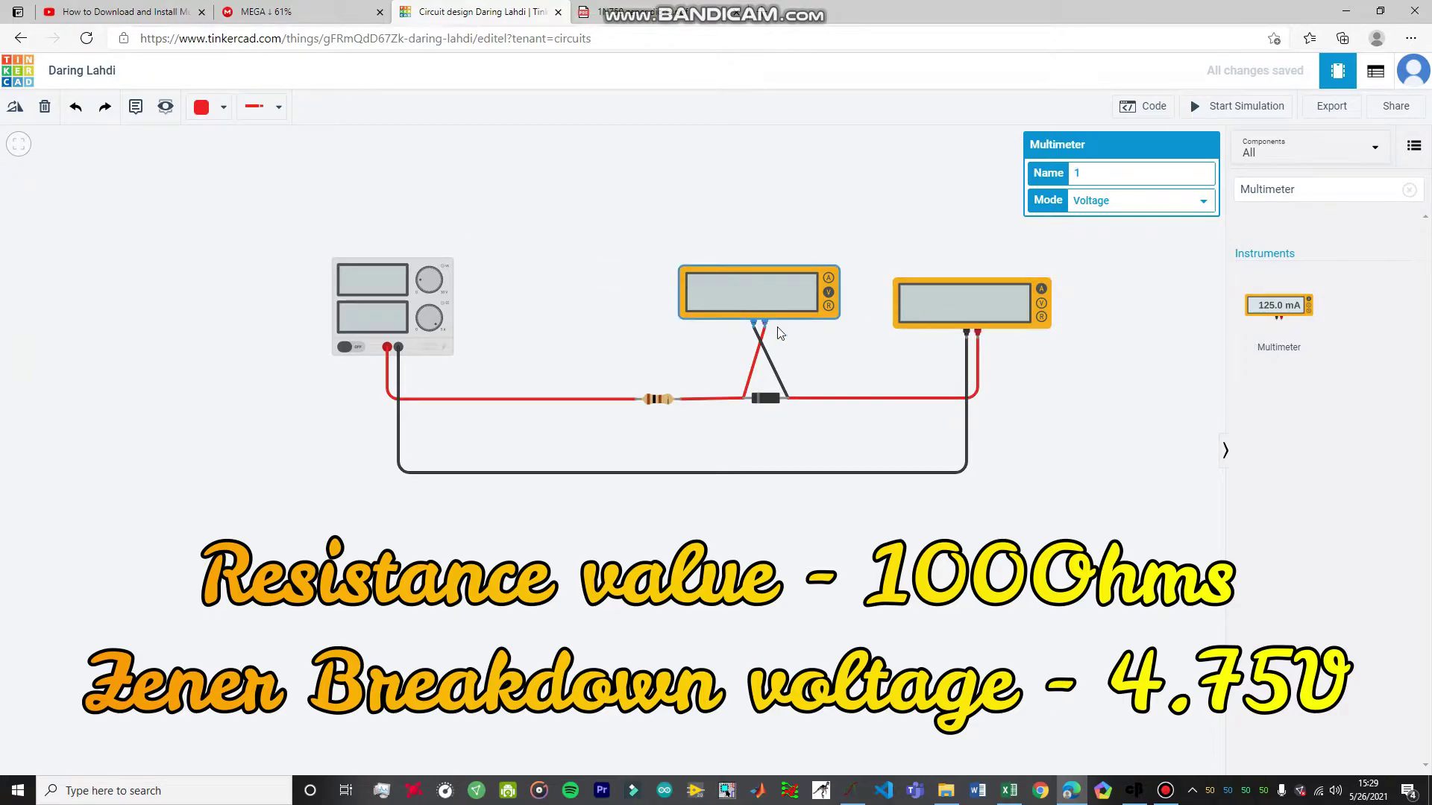
left_click(763, 401)
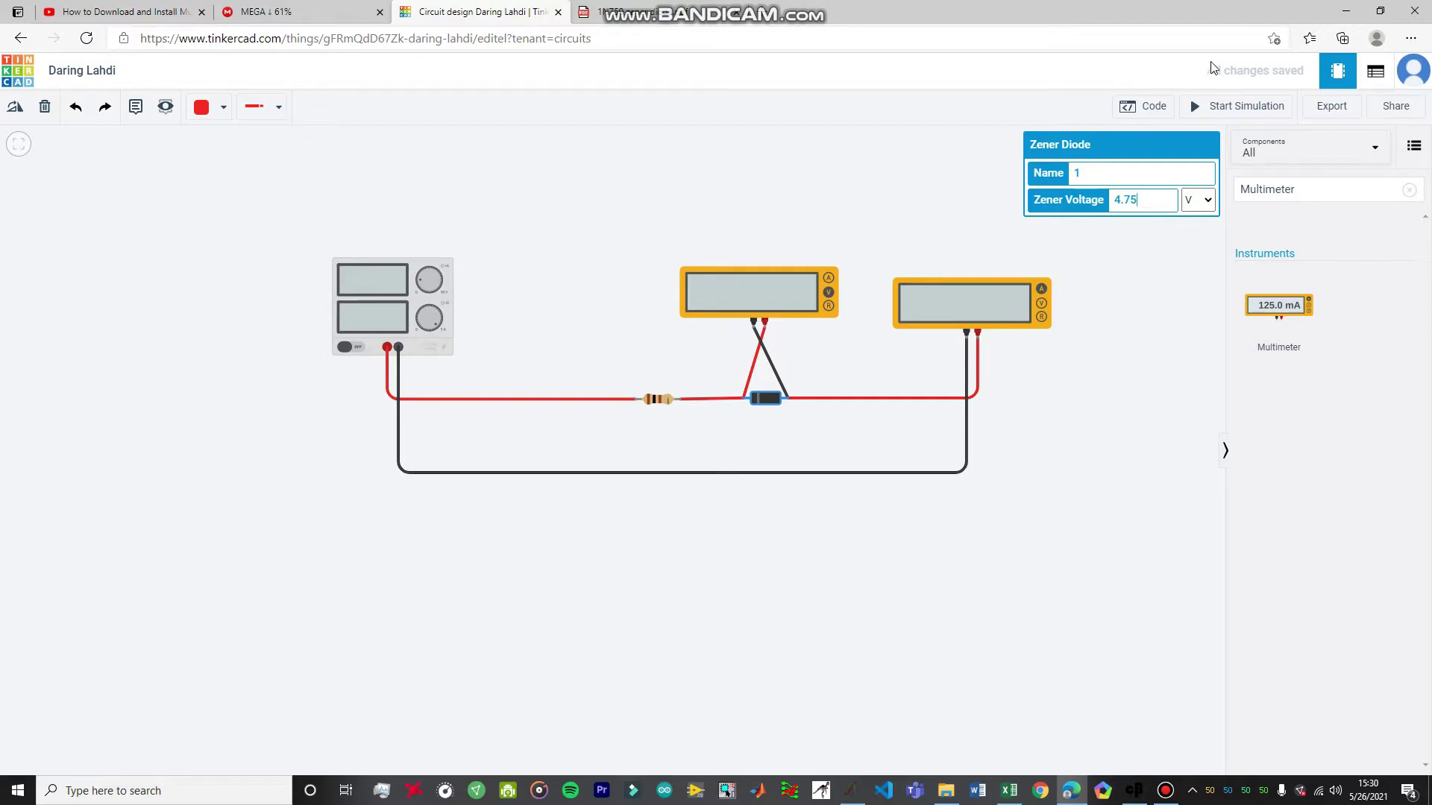
left_click(1184, 266)
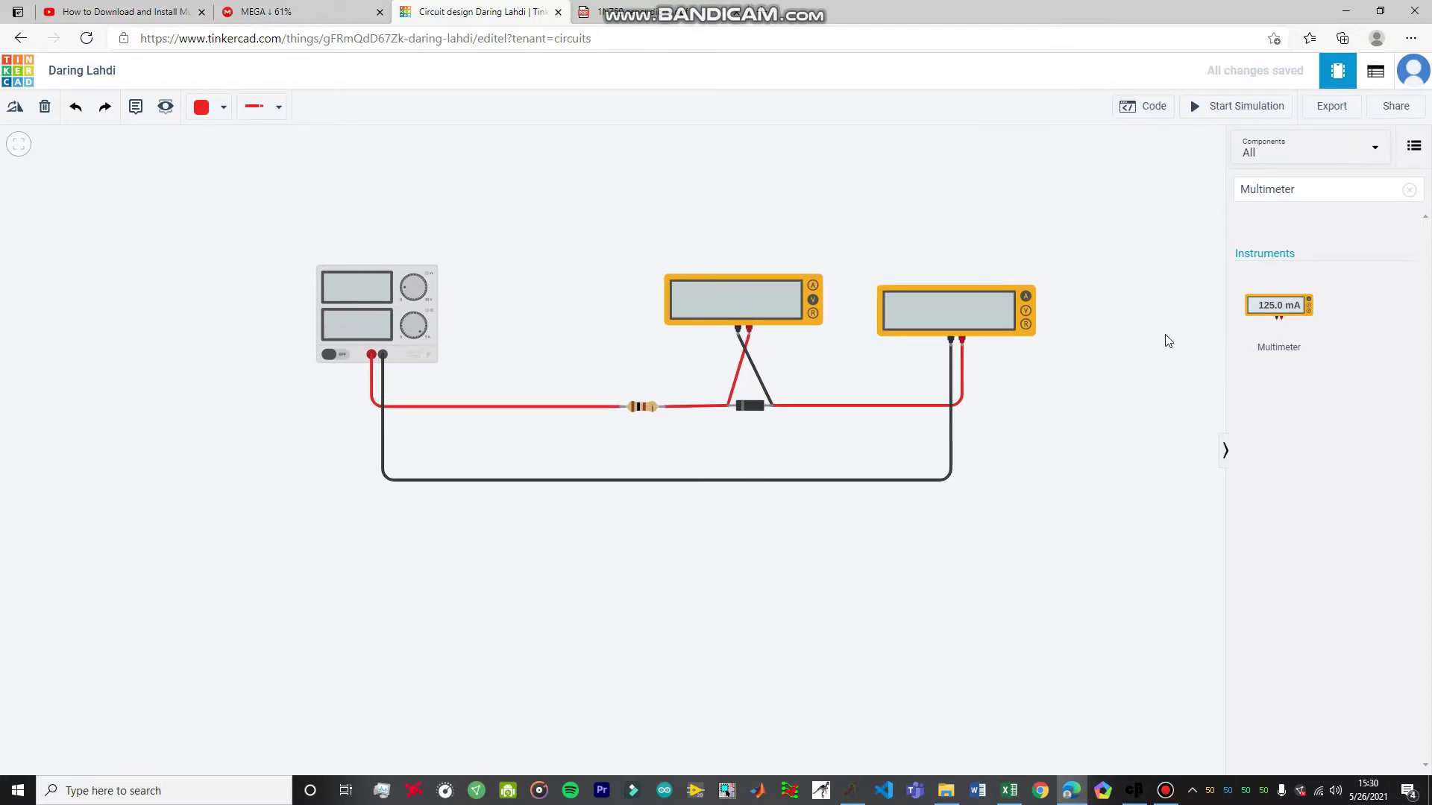
Set the power supply voltage to 0 V and start the simulation.
left_click(347, 321)
left_click(1098, 199)
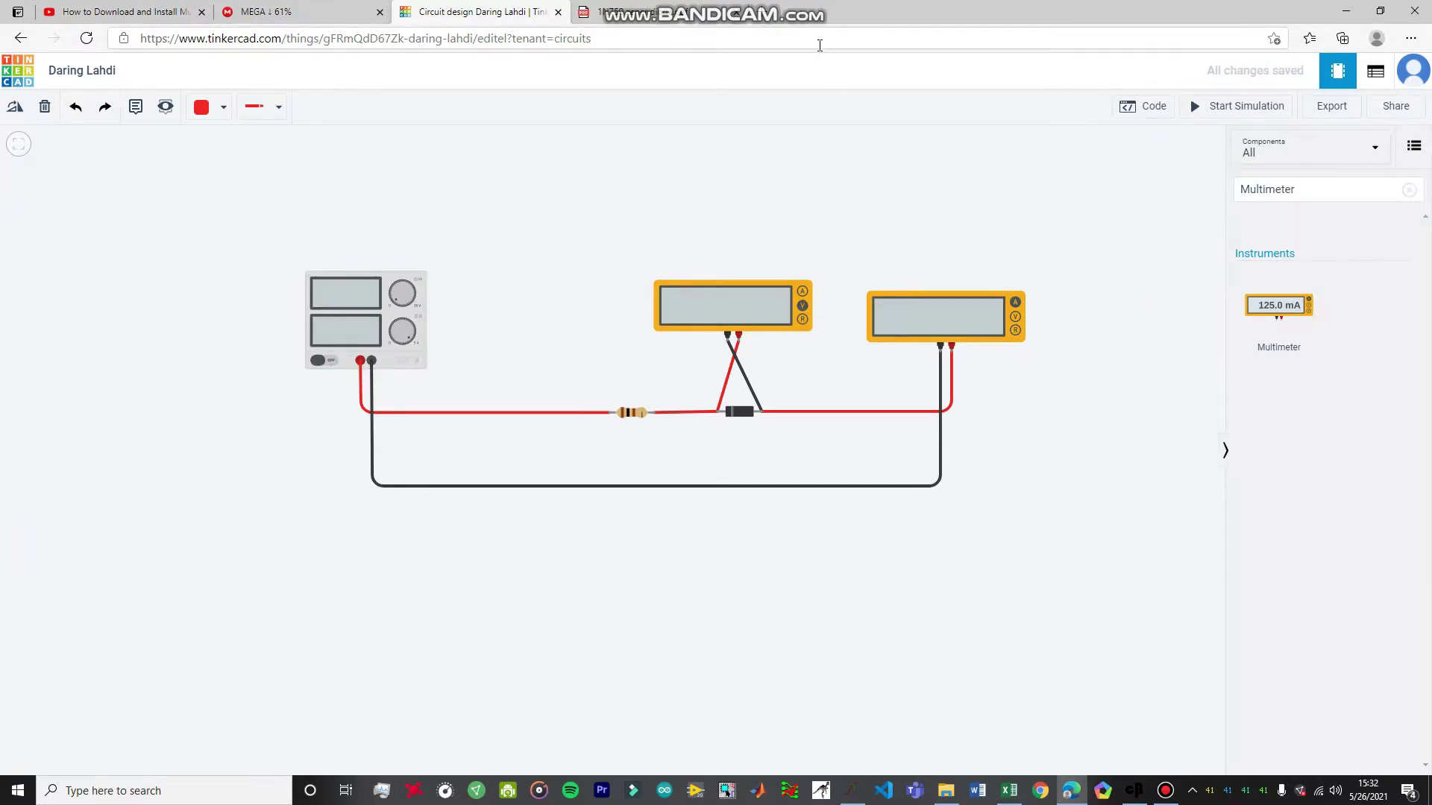
left_click(1227, 109)
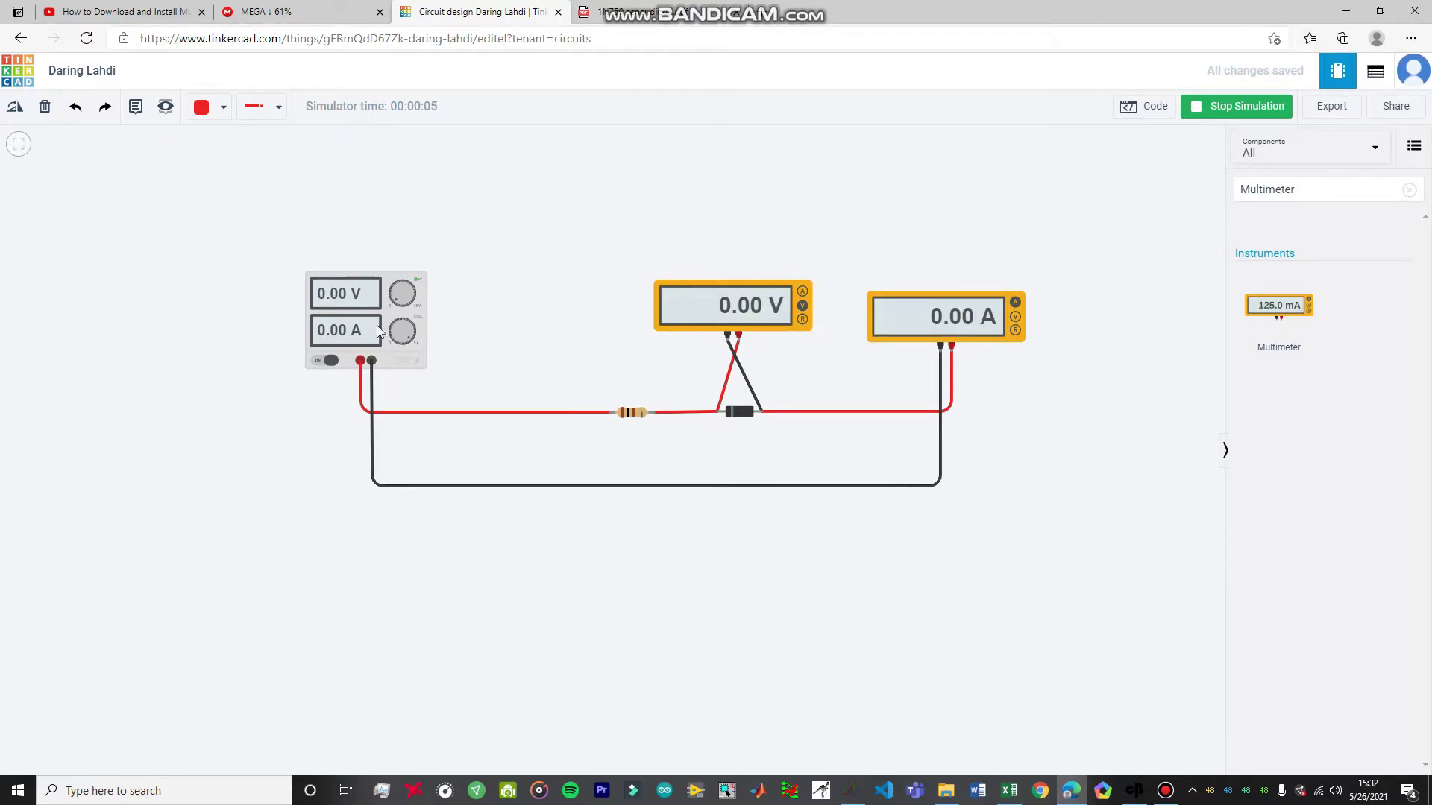
Raise the power supply voltage in 1 V increments through 1, 2, 3 and 4 V to take the readings.
left_click(356, 320)
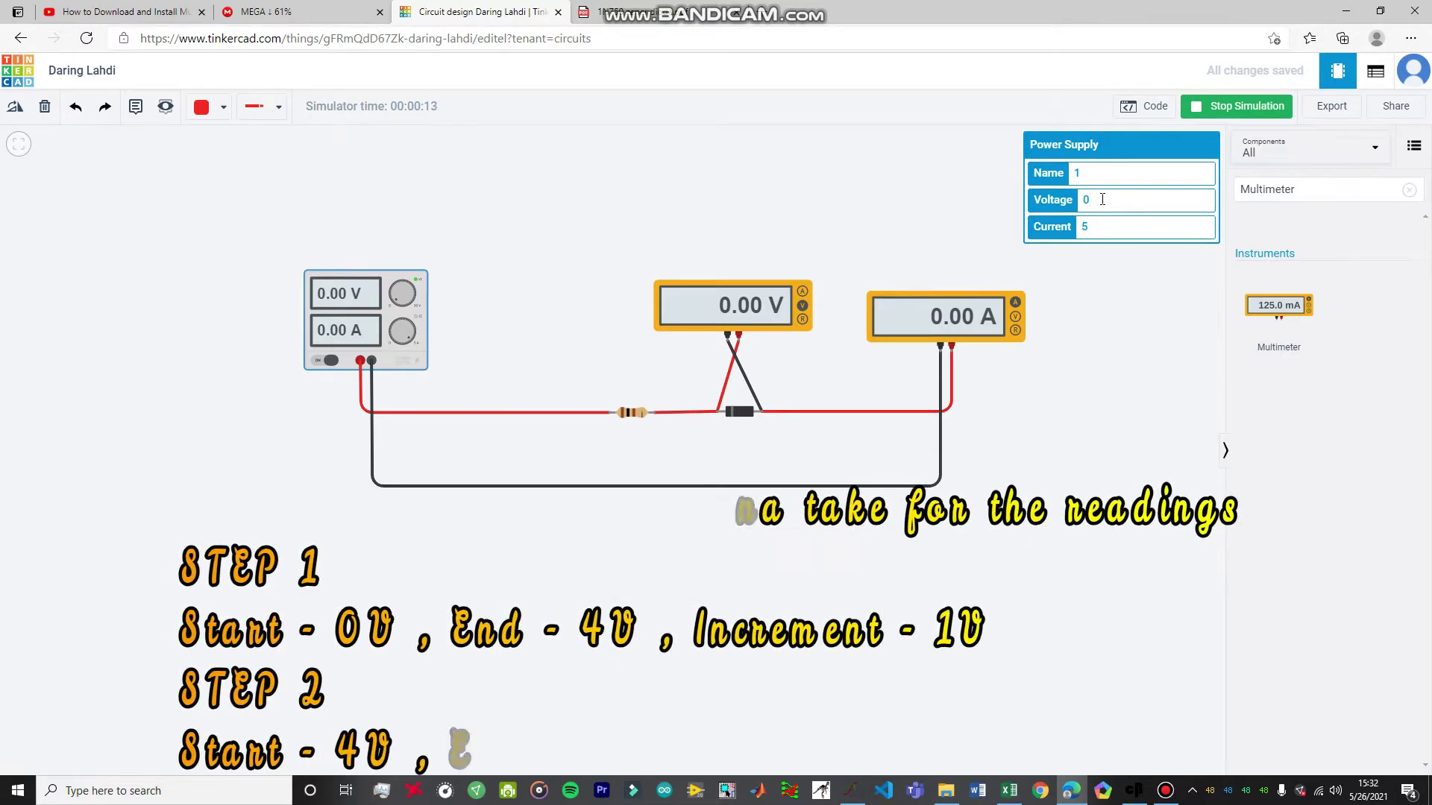
key("BackSpace")
type("1")
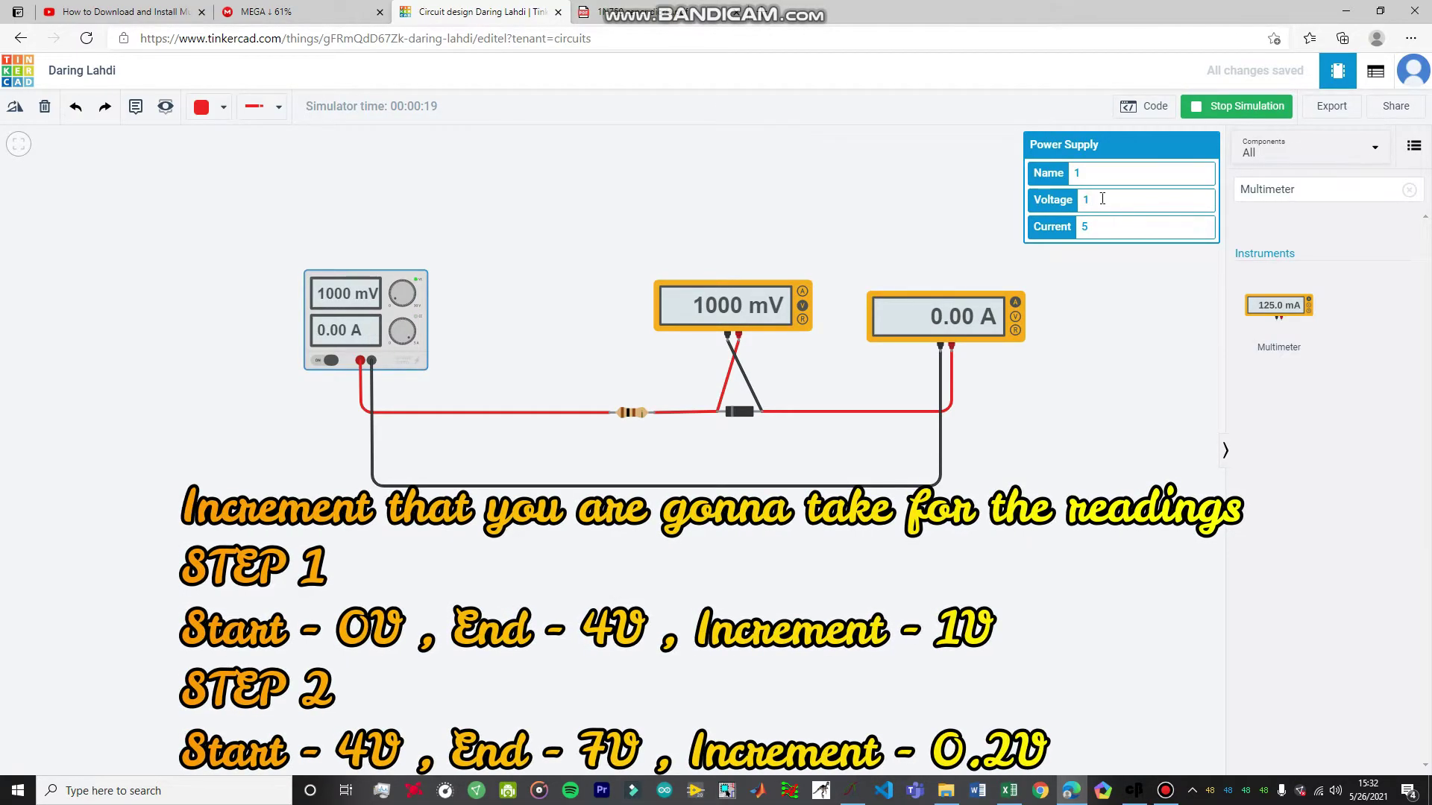
type("2")
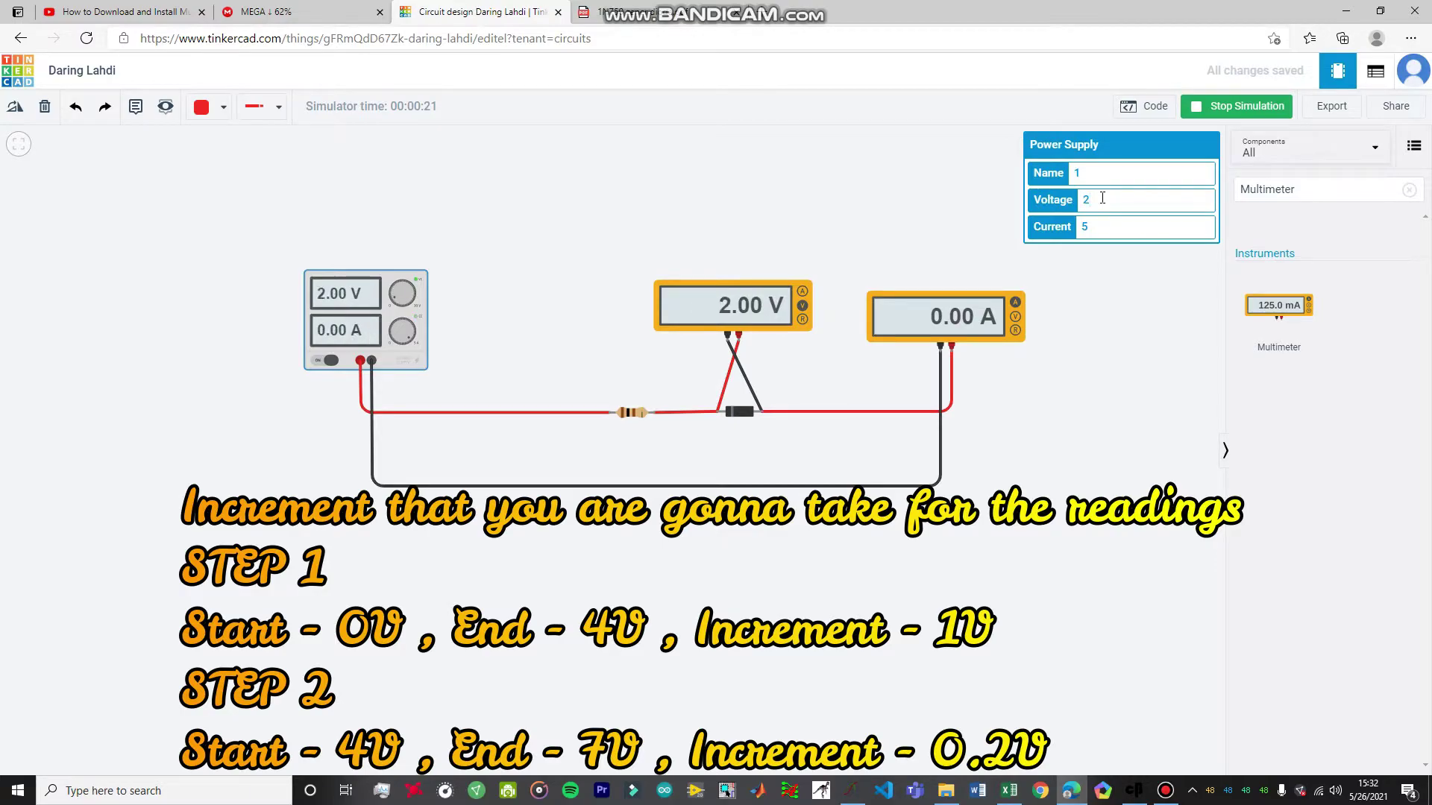
key("BackSpace")
type("3")
key("BackSpace")
type("4")
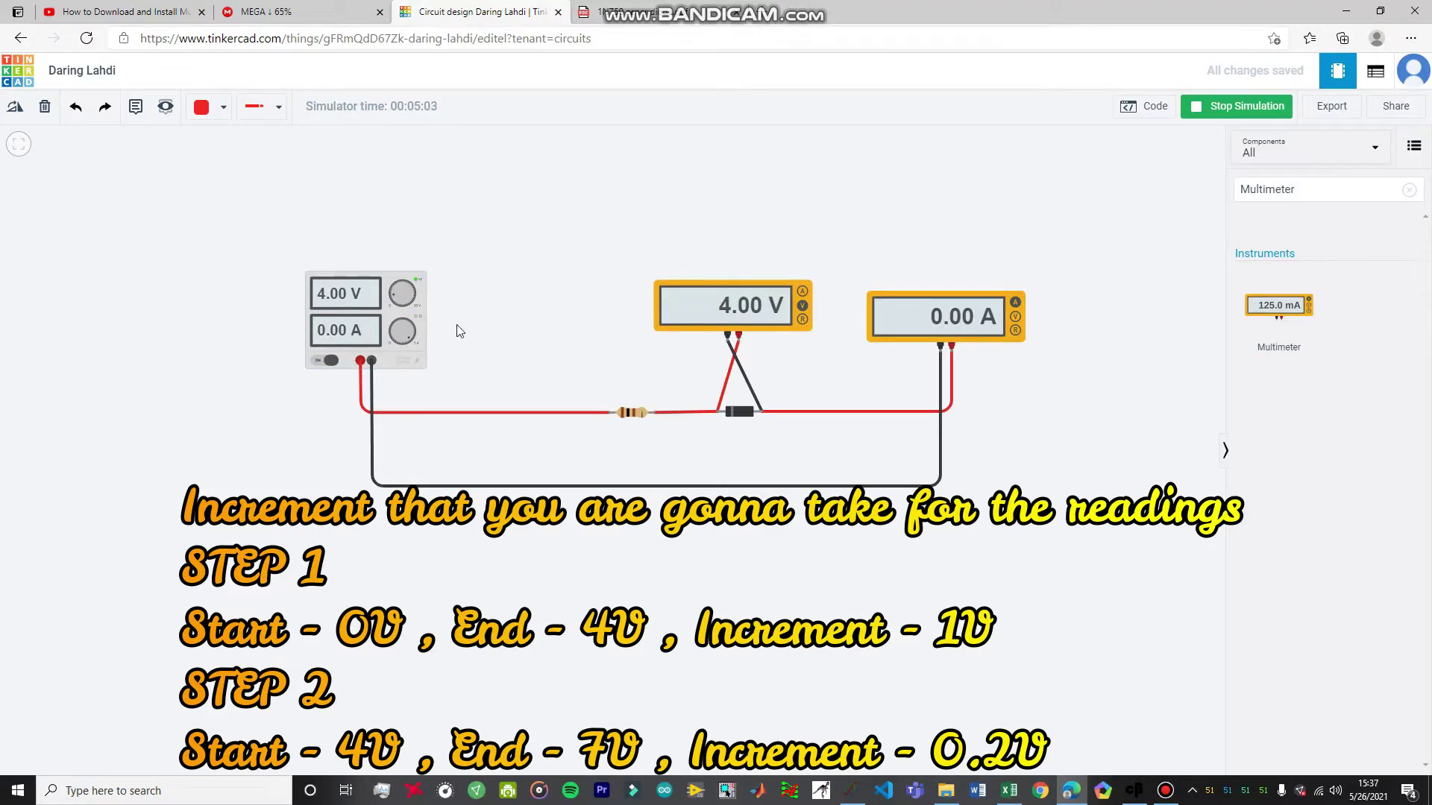
Raise the power supply voltage in 0.2 V increments through 4.2, 4.4, 4.6 and 4.8 V.
left_click(350, 311)
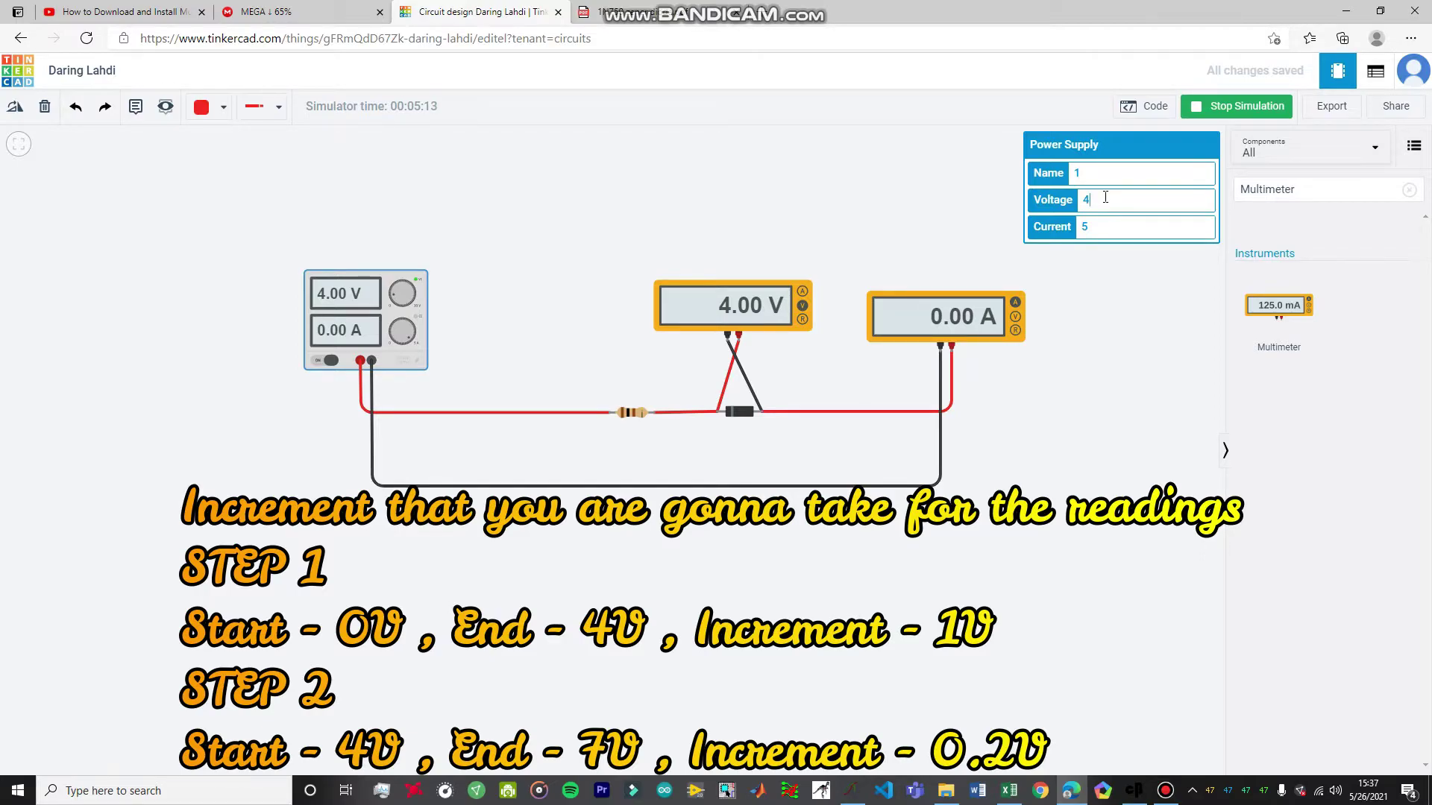
type(".2")
type("4")
key("BackSpace")
type("6")
key("BackSpace")
type("8")
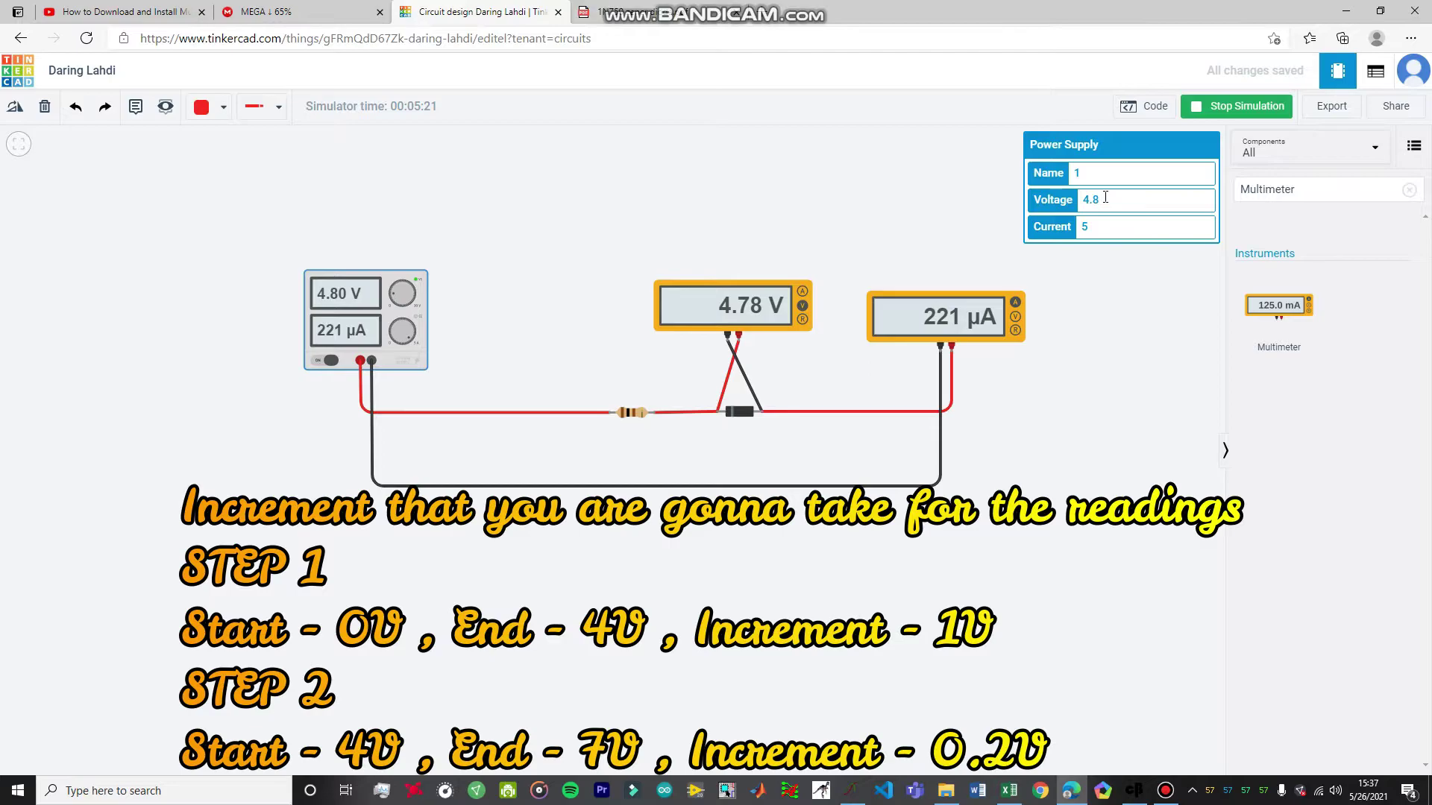
Raise the power supply voltage in 0.2 V increments from 5.0 V through 5.2, 5.4 and 5.6 to 5.8 V.
key("BackSpace")
key("BackSpace")
key("BackSpace")
type("5.")
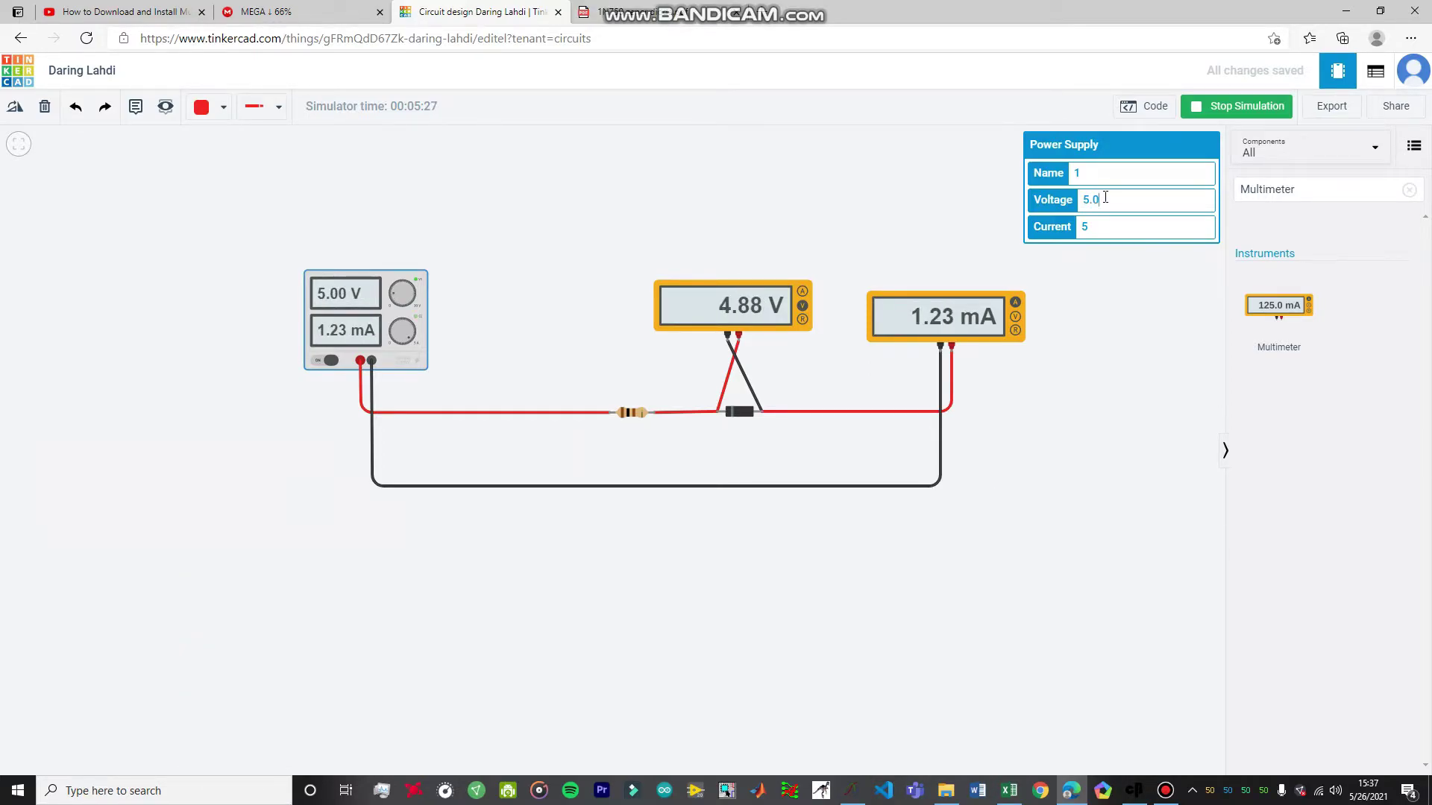
type("2")
key("BackSpace")
type("4")
key("BackSpace")
type("6")
key("BackSpace")
type("7")
key("BackSpace")
type("8")
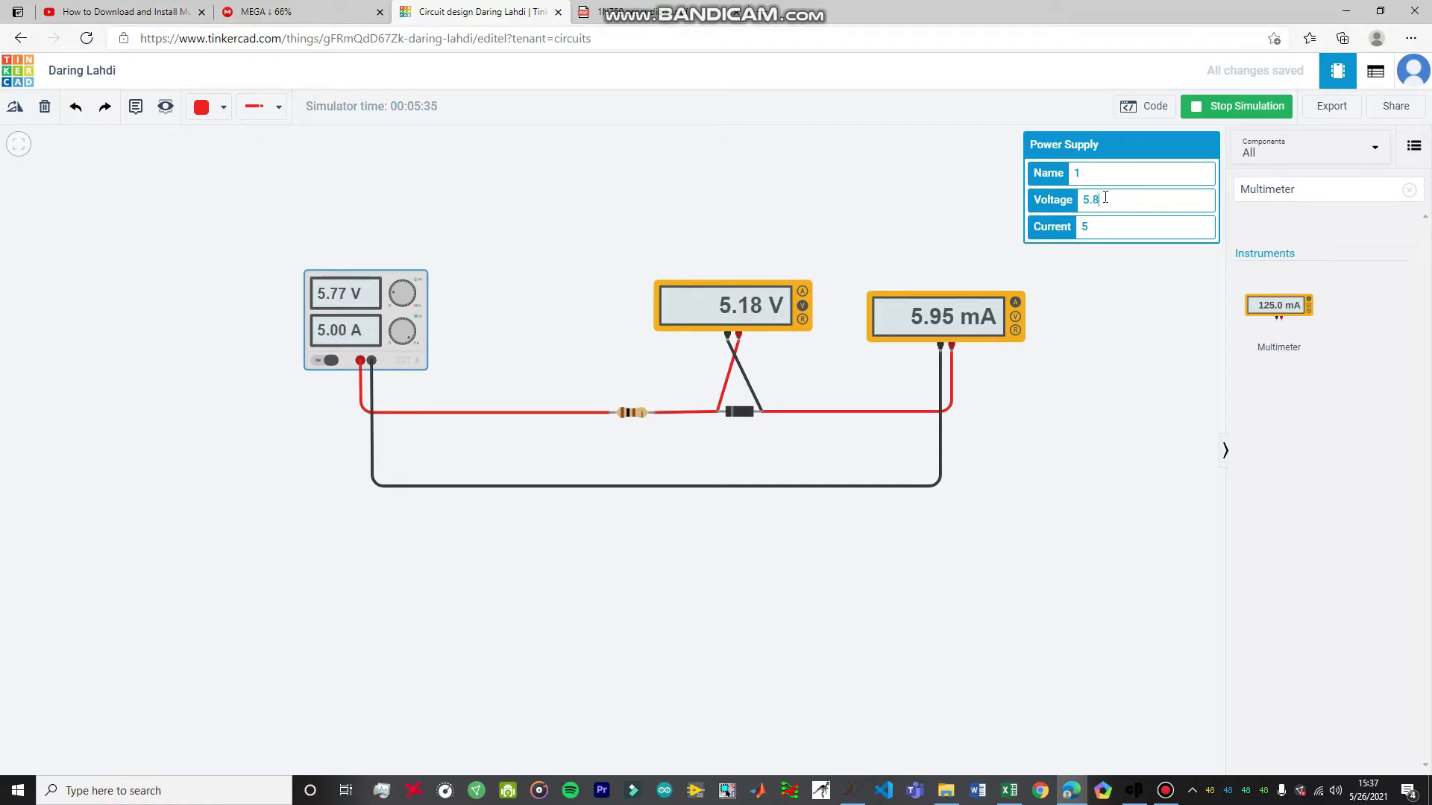
Raise the power supply voltage through 6.2, 6.4 and 6.6 V, ending the sweep at 7 V.
key("BackSpace")
key("BackSpace")
key("BackSpace")
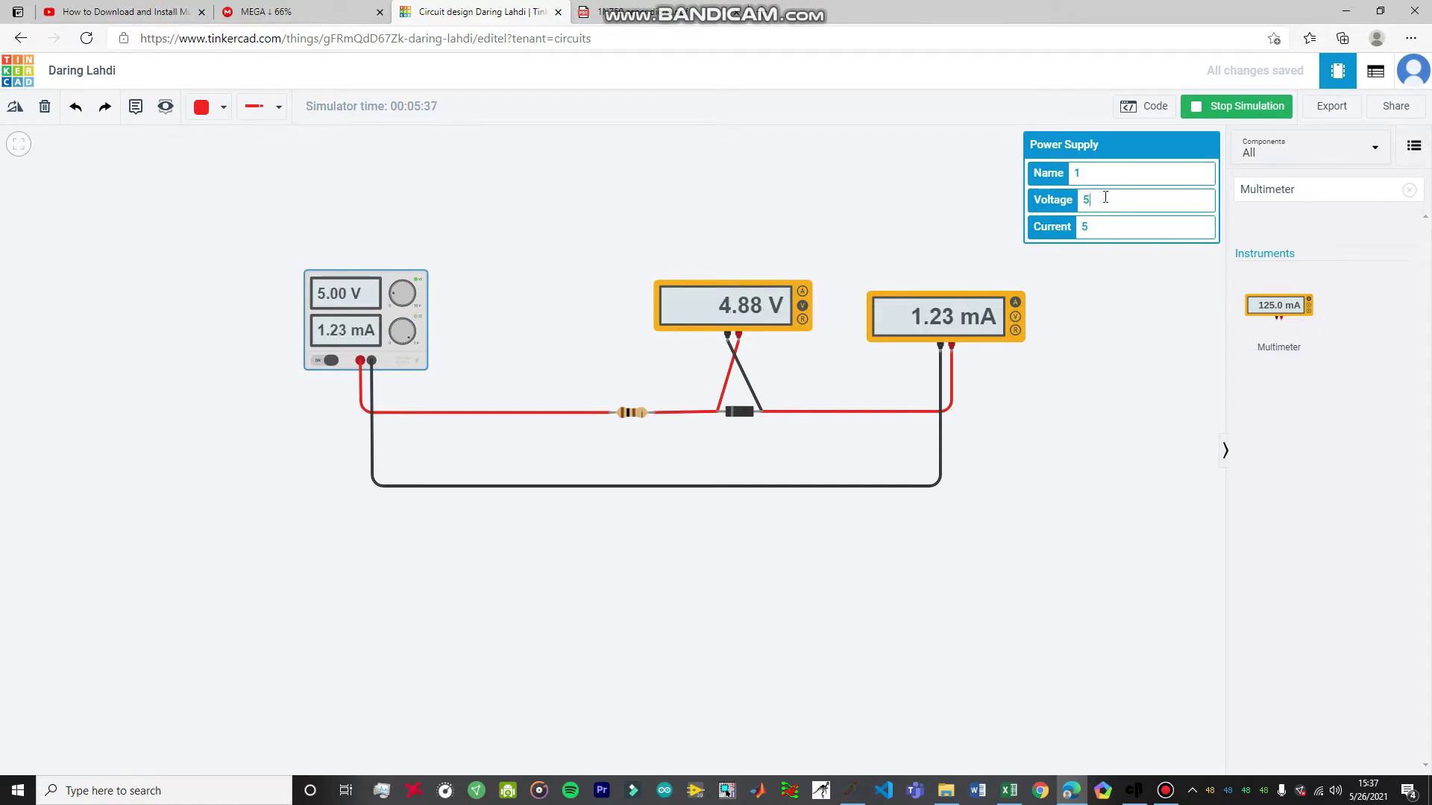
type("6.2")
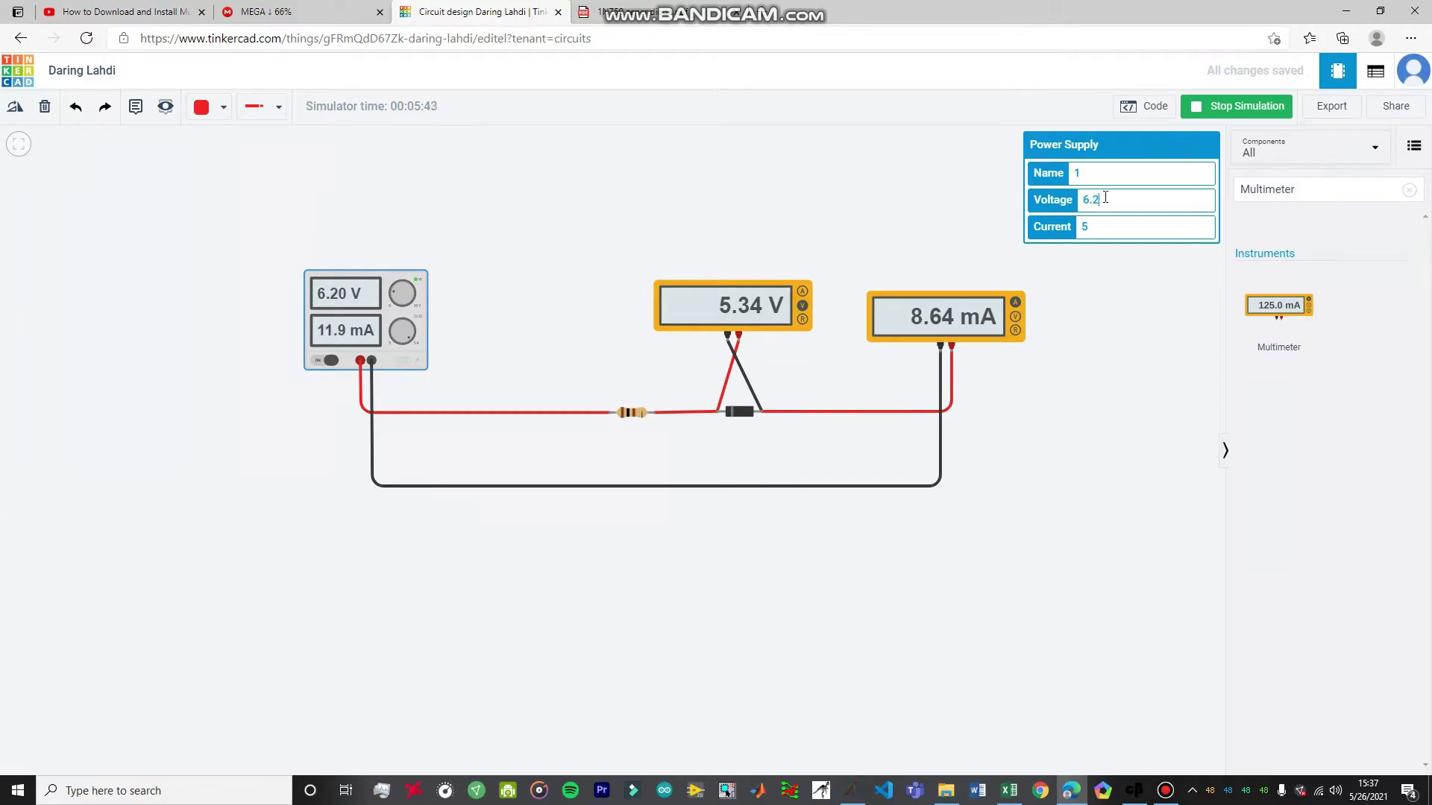
key("BackSpace")
type("4")
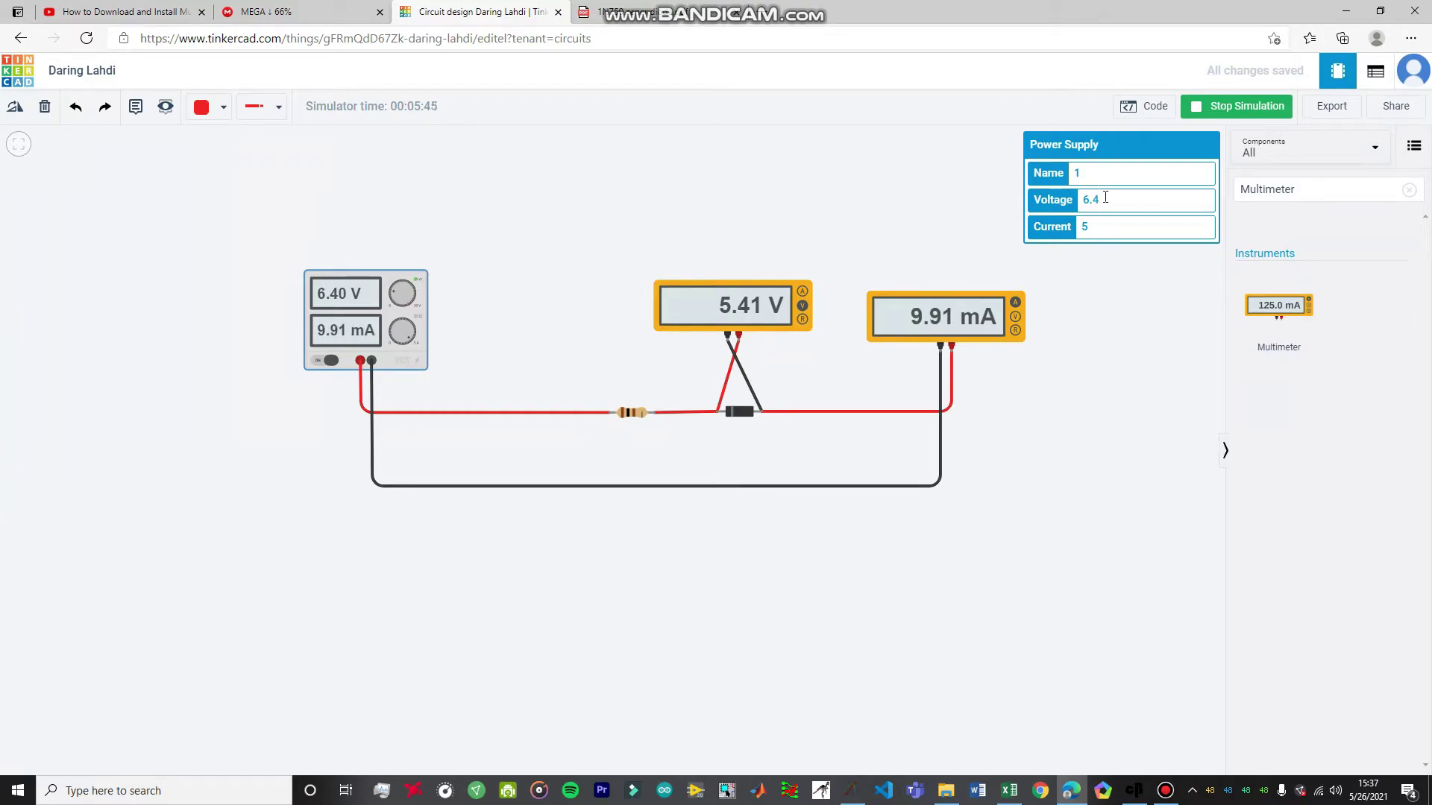
type("6")
key("BackSpace")
key("BackSpace")
key("BackSpace")
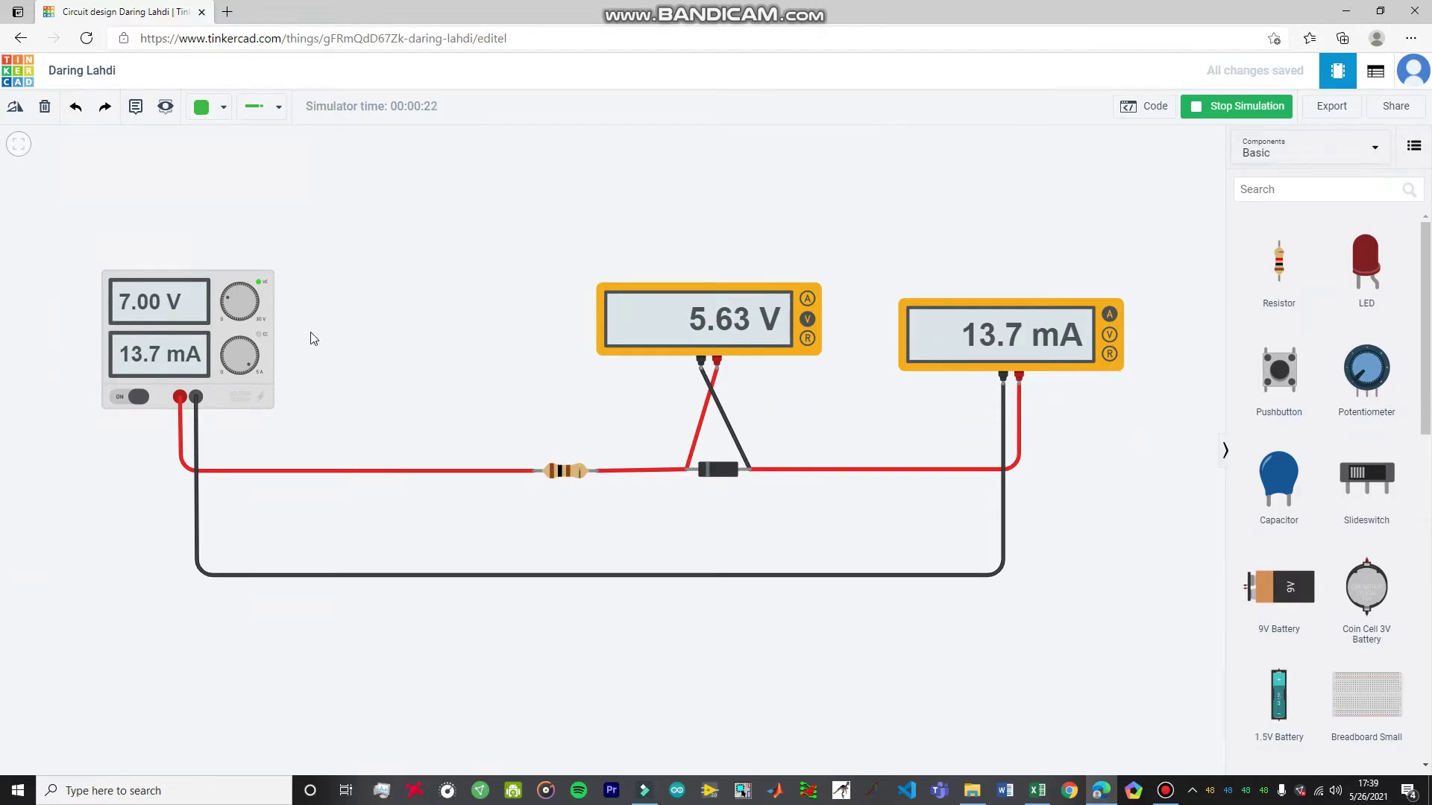
Switch to the Readingsa workbook in Excel and review the supply voltage, diode voltage and diode current columns.
left_click(1038, 791)
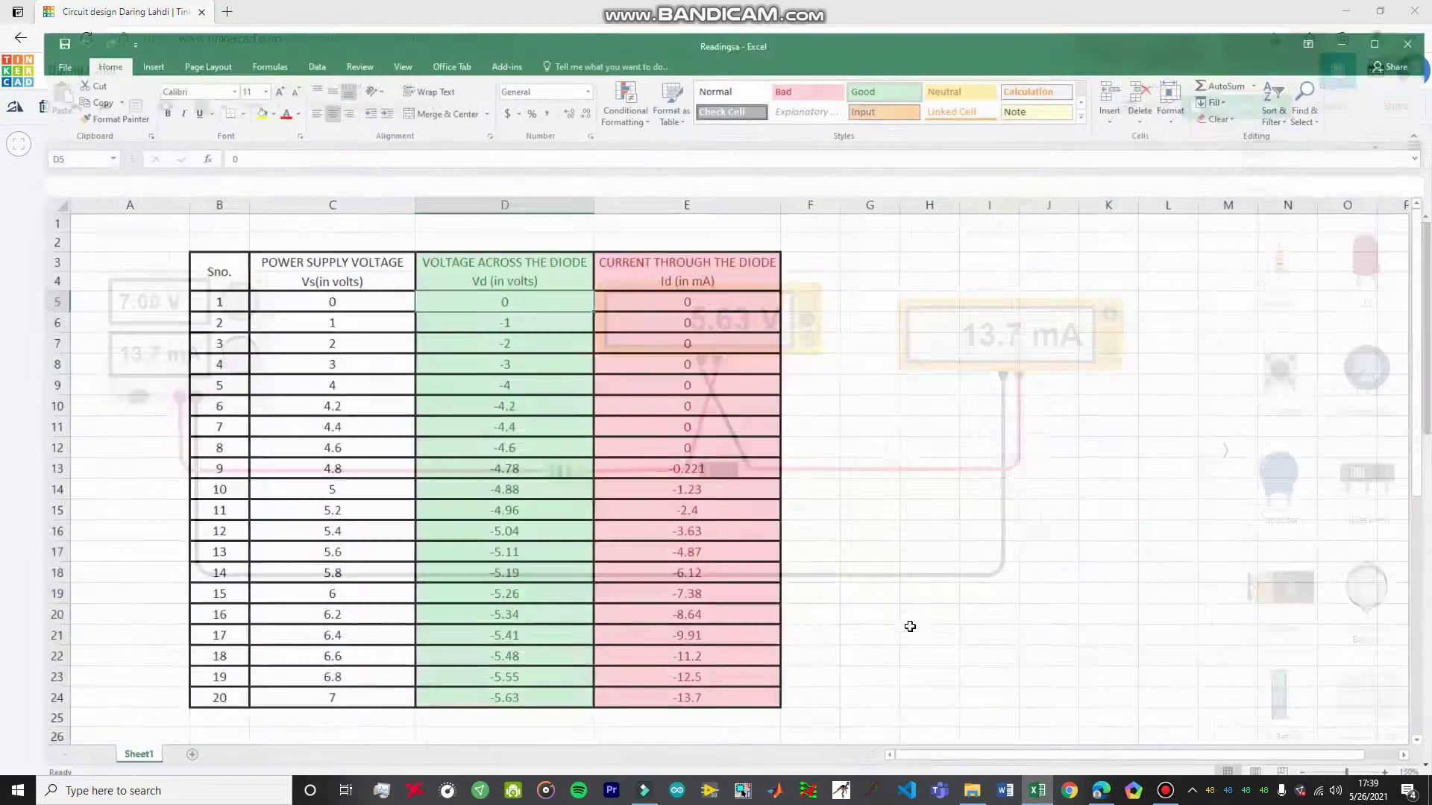
scroll(671, 351, "down", 1)
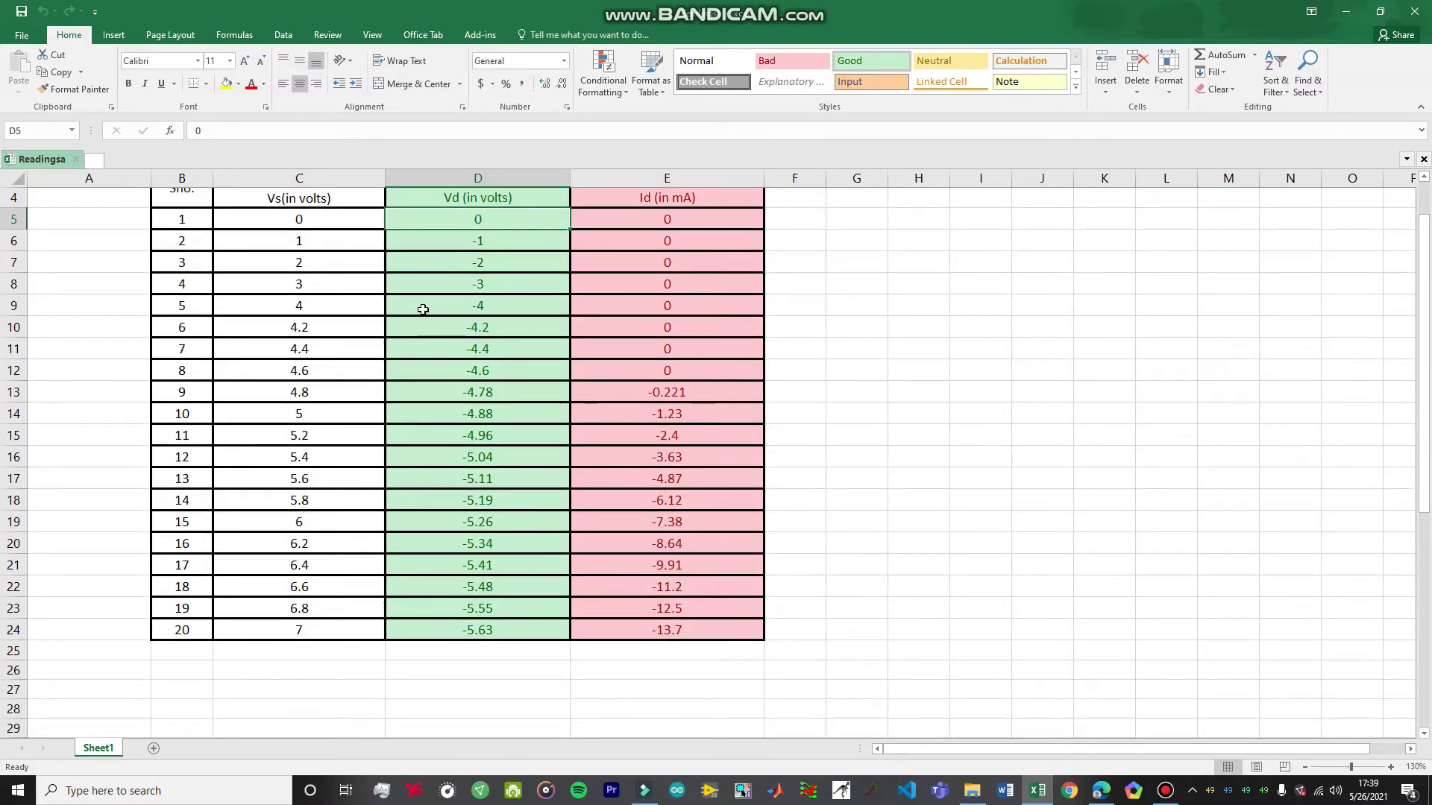
scroll(410, 328, "up", 1)
left_click(262, 280)
left_click_drag(298, 278, 562, 666)
left_click(588, 361)
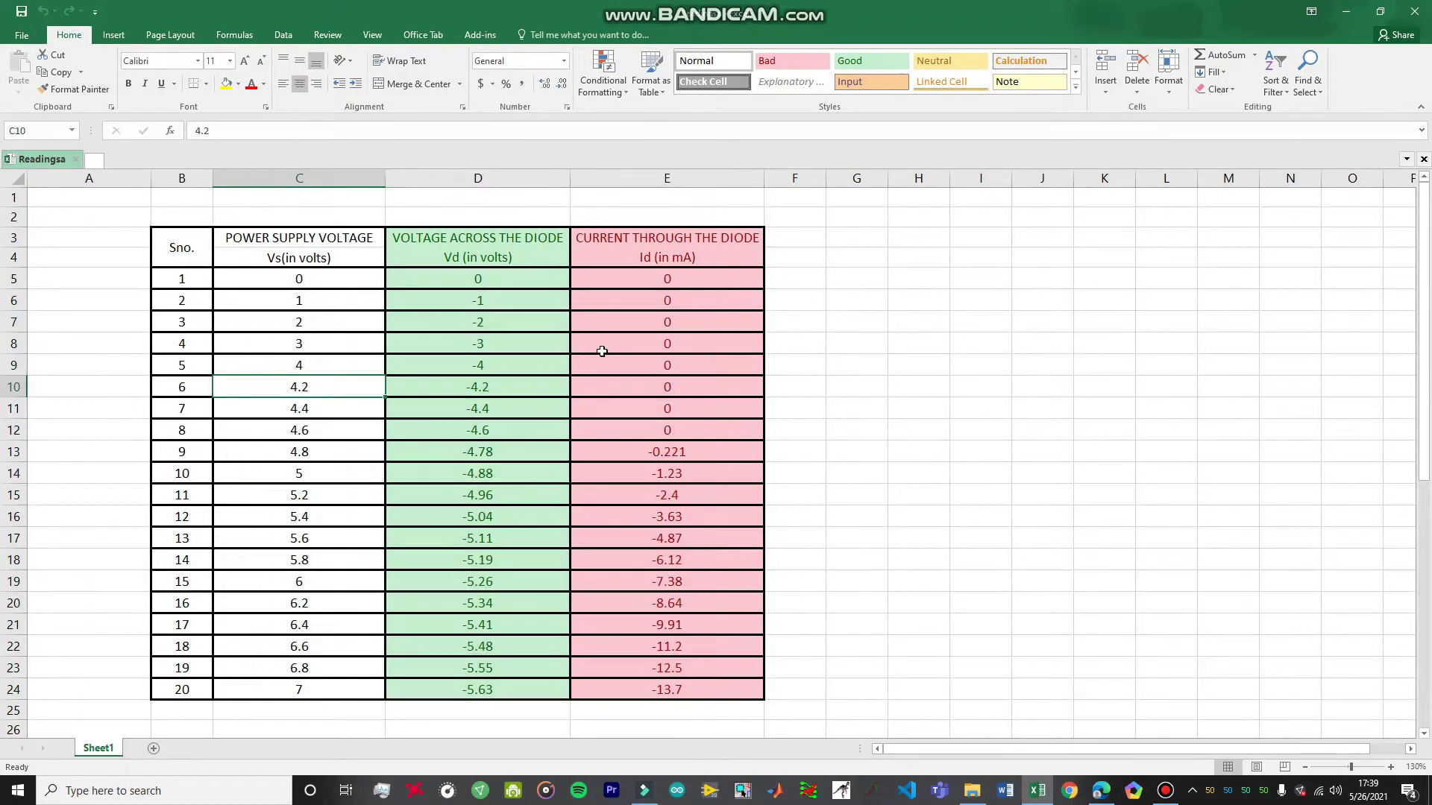
left_click_drag(495, 278, 662, 689)
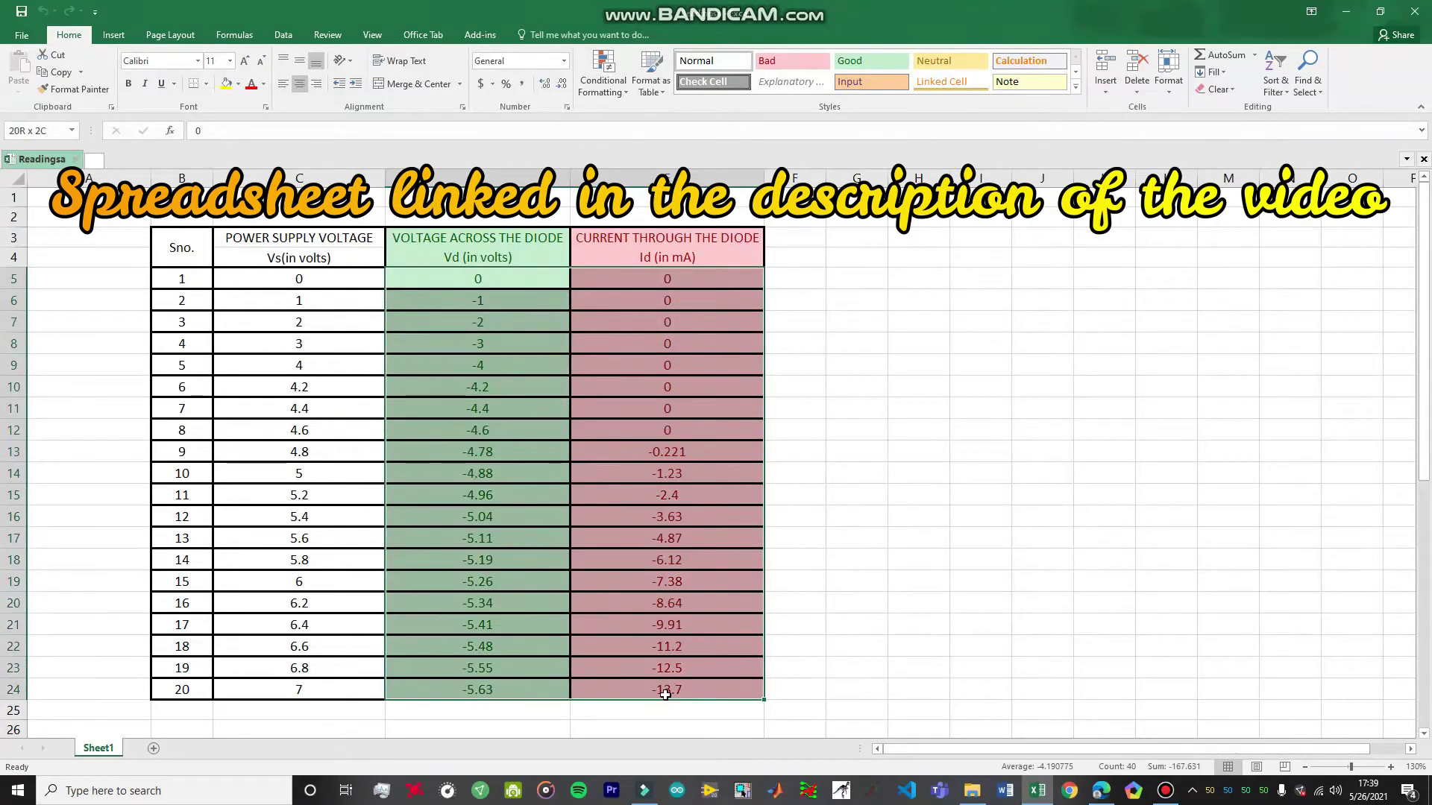
left_click(980, 429)
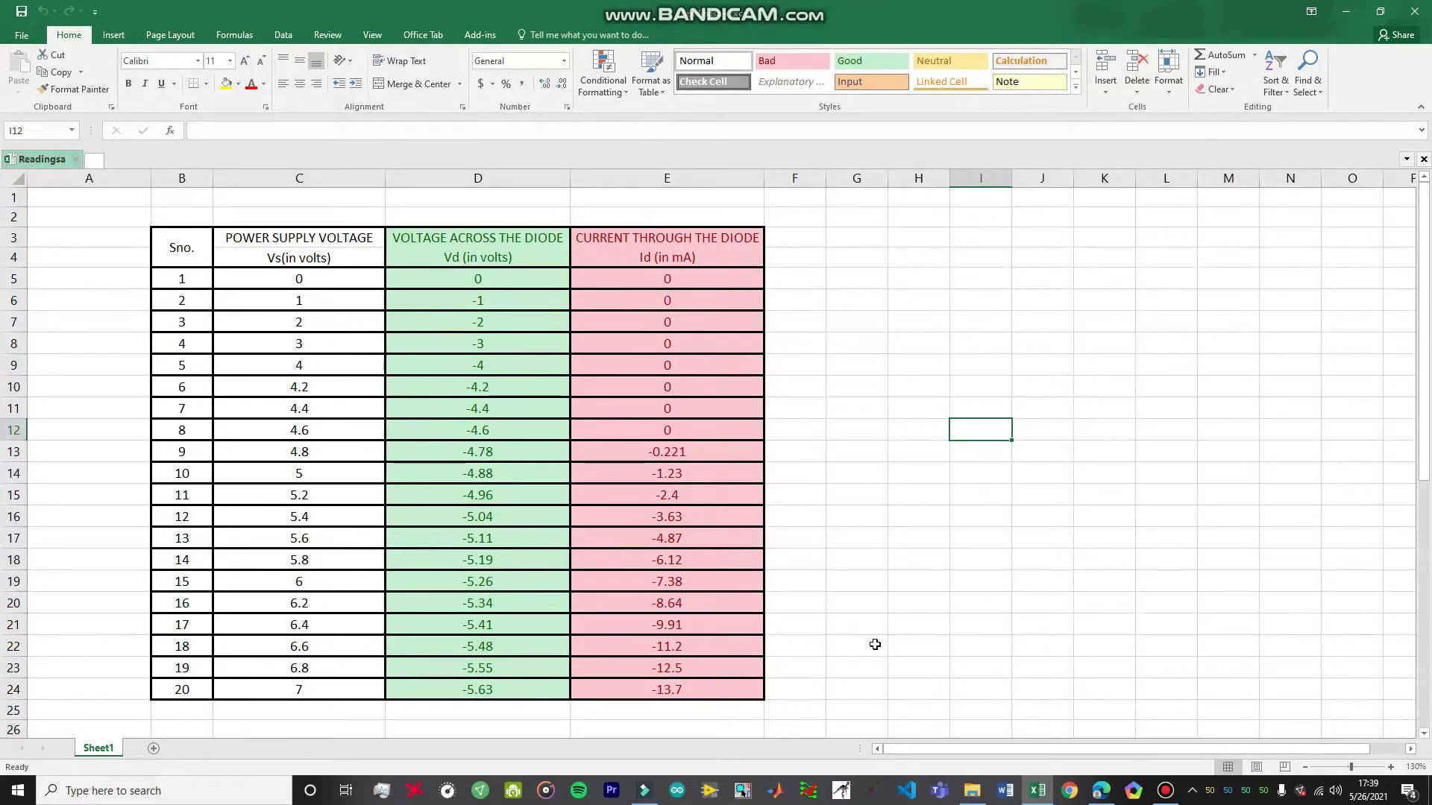
Switch to the Graph program, dismiss its tip of the day and try the tool for moving the coordinate system.
left_click(874, 792)
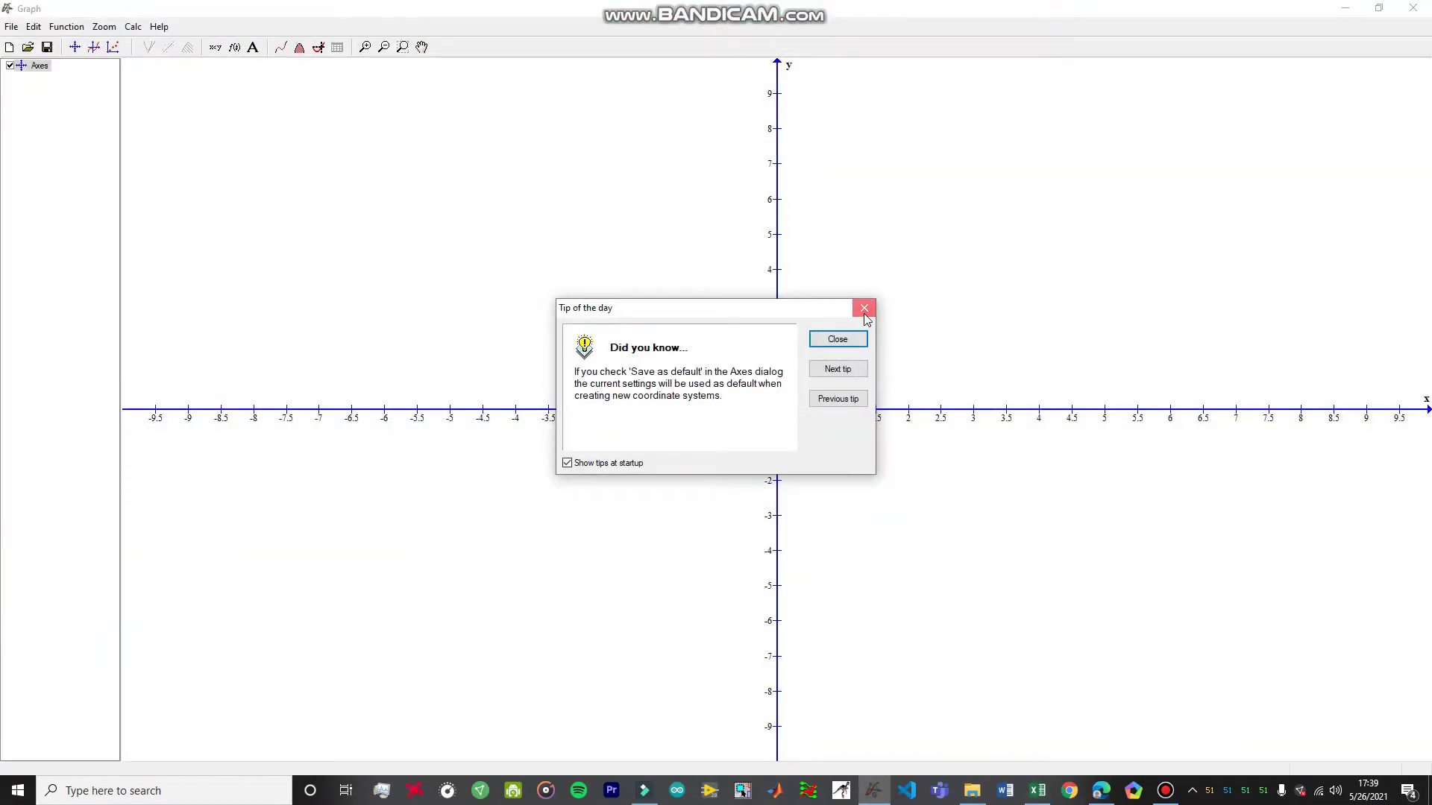
left_click(836, 339)
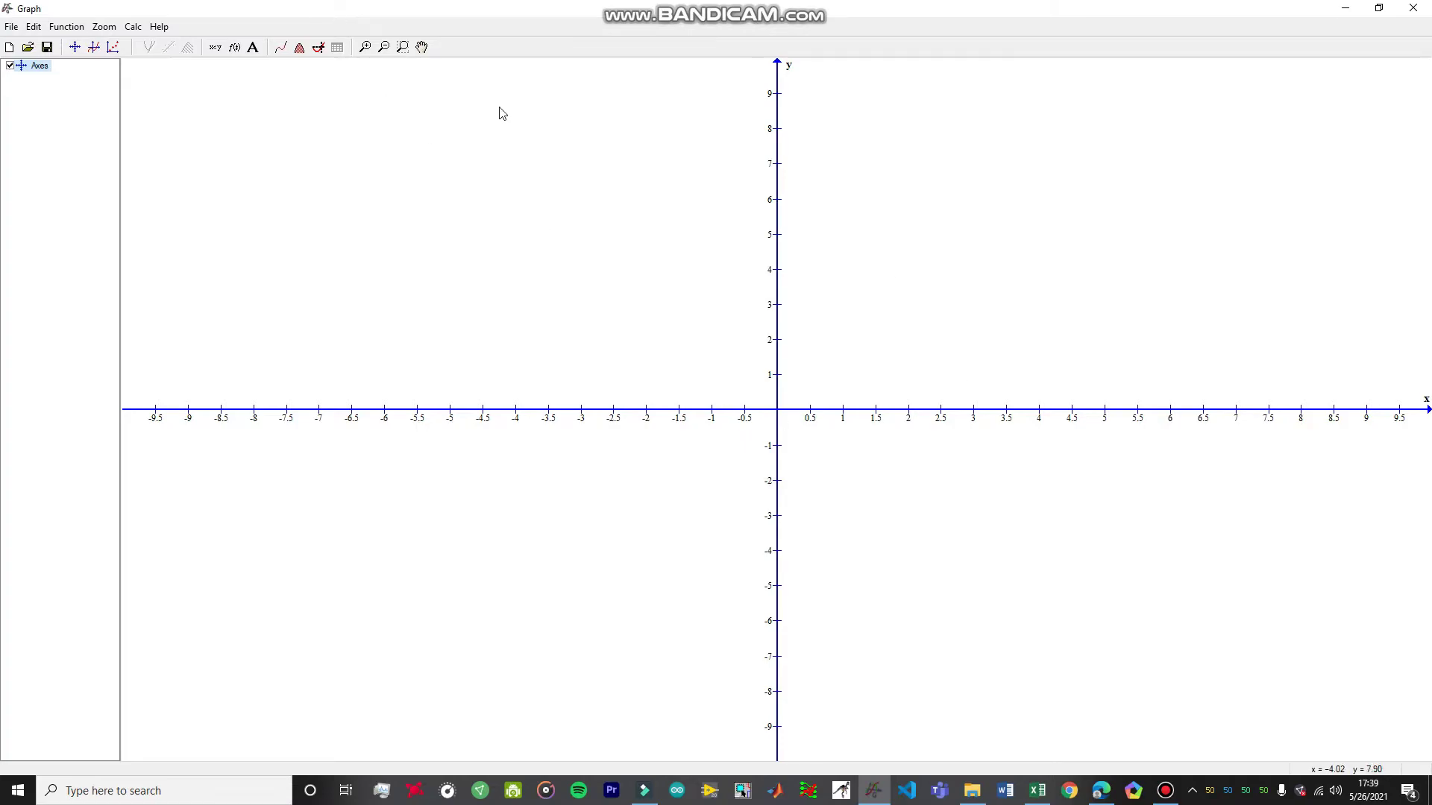
left_click(422, 47)
left_click(422, 47)
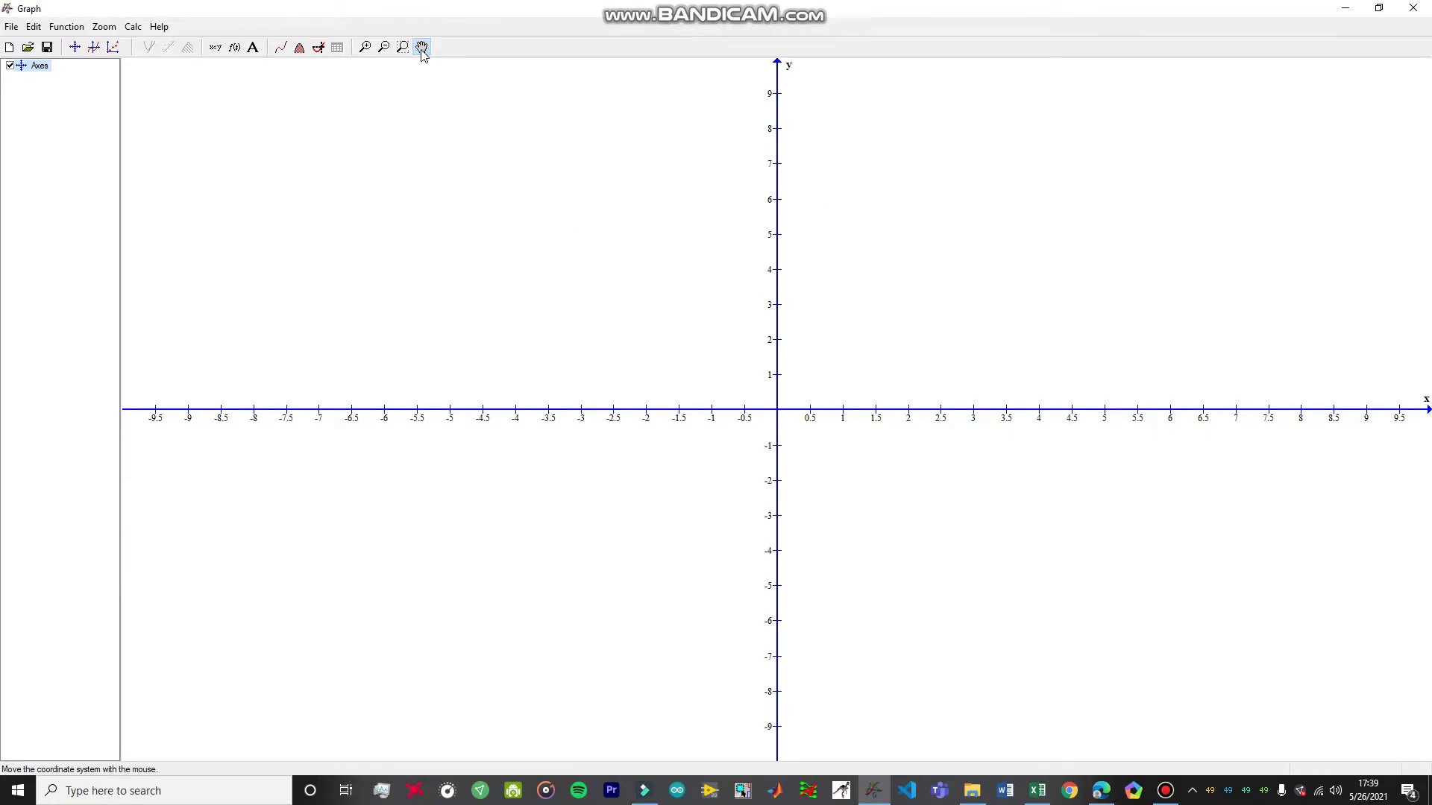
Open the axes settings for editing the x-axis minimum and check the last diode voltage reading in the Readingsa workbook in Excel.
double_click(37, 67)
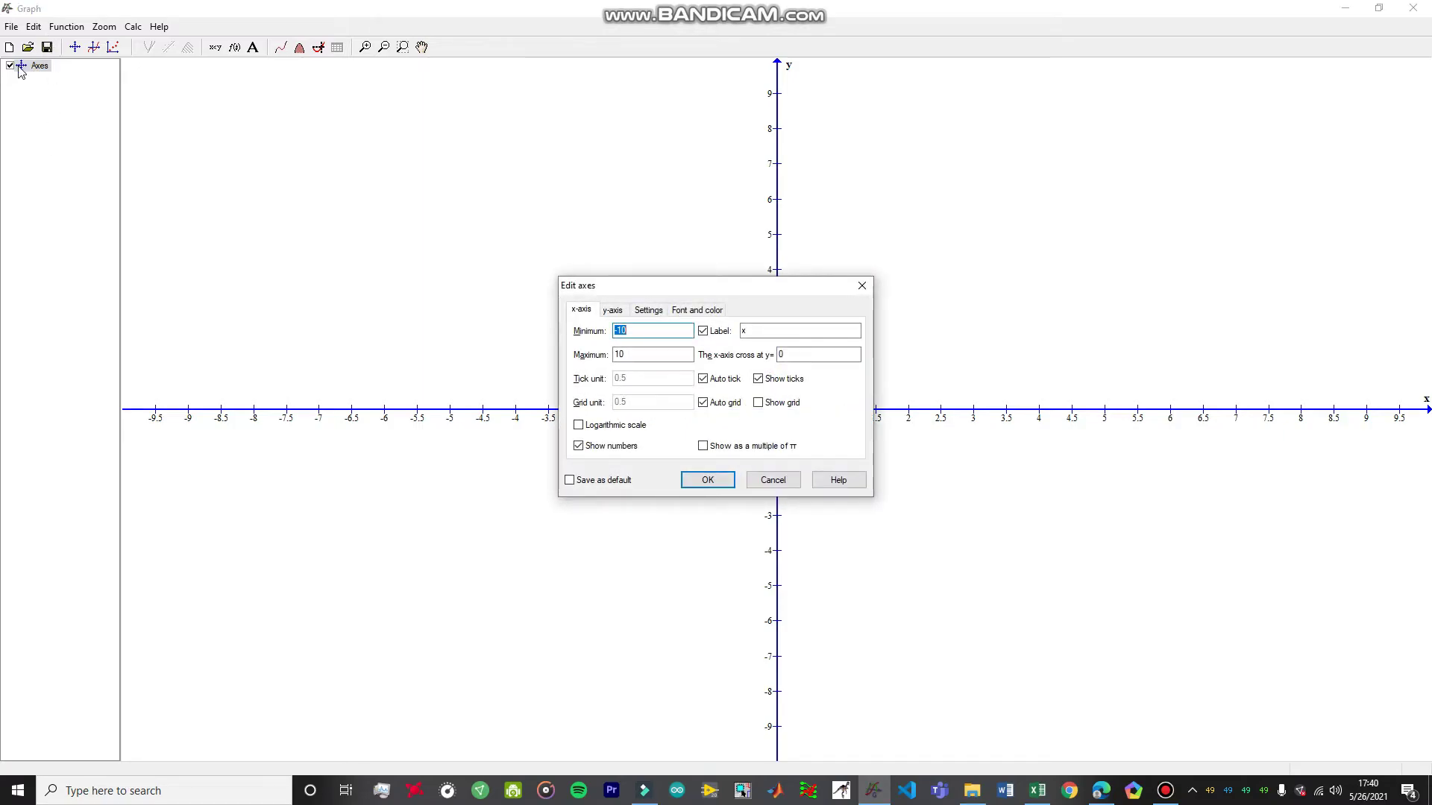
left_click(636, 333)
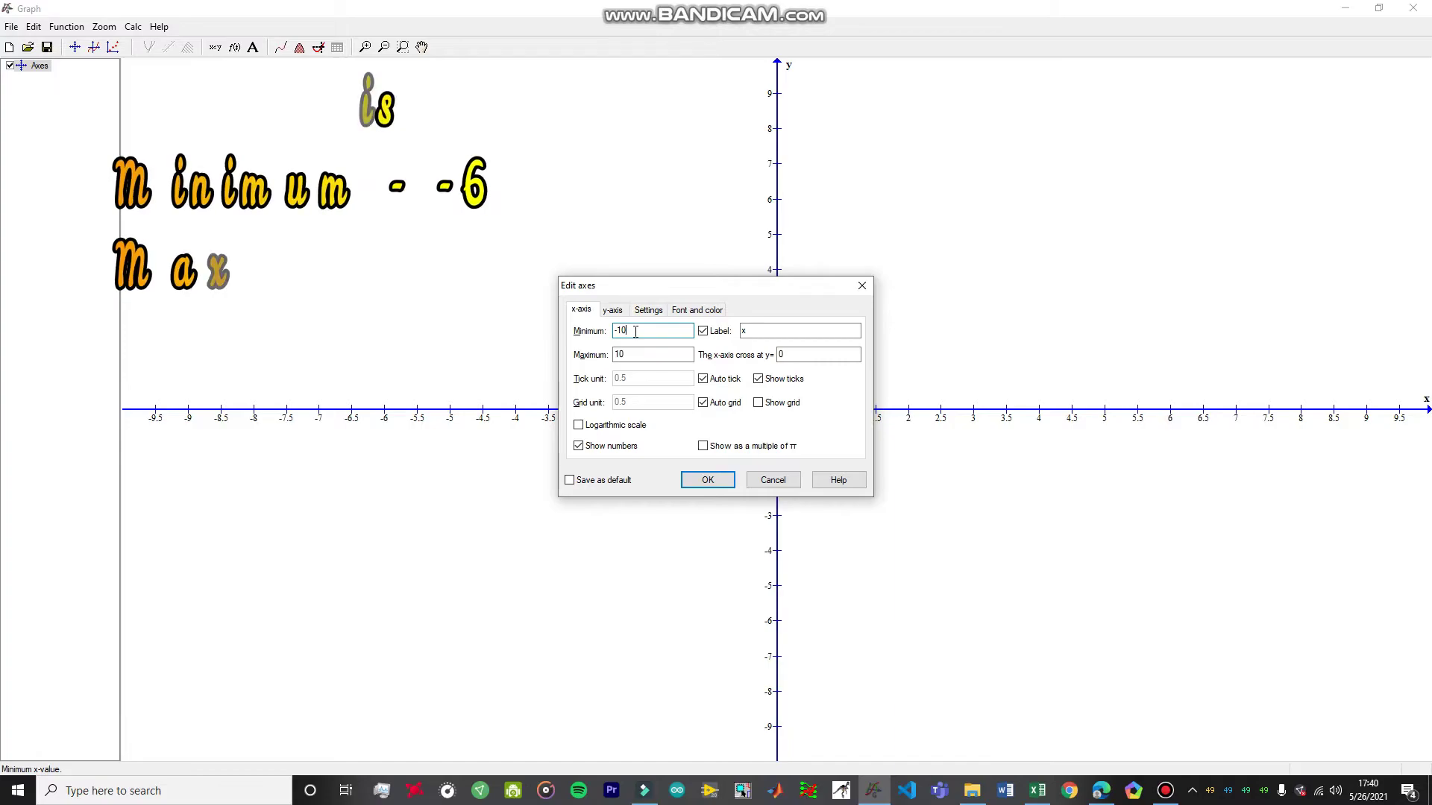
key("BackSpace")
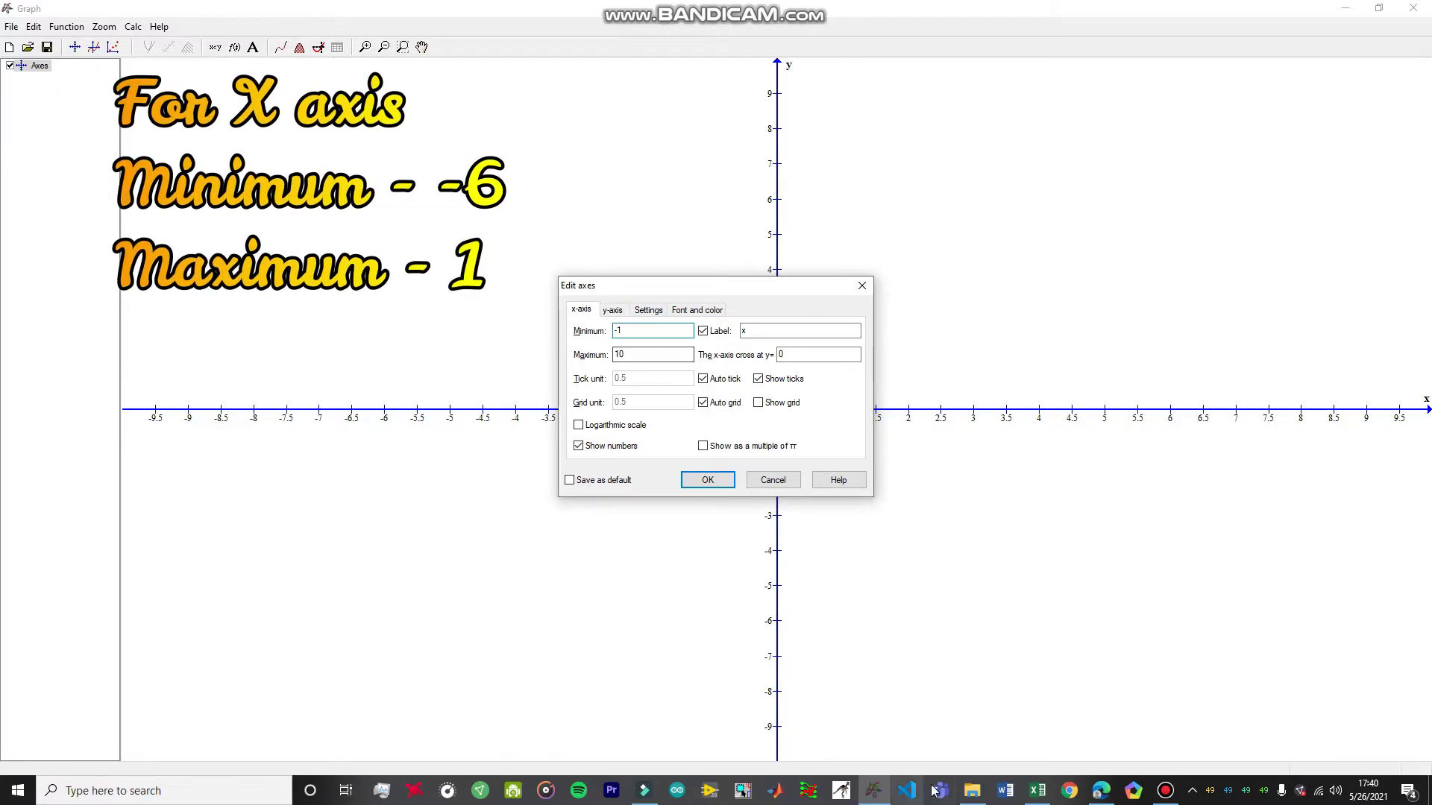
left_click(902, 791)
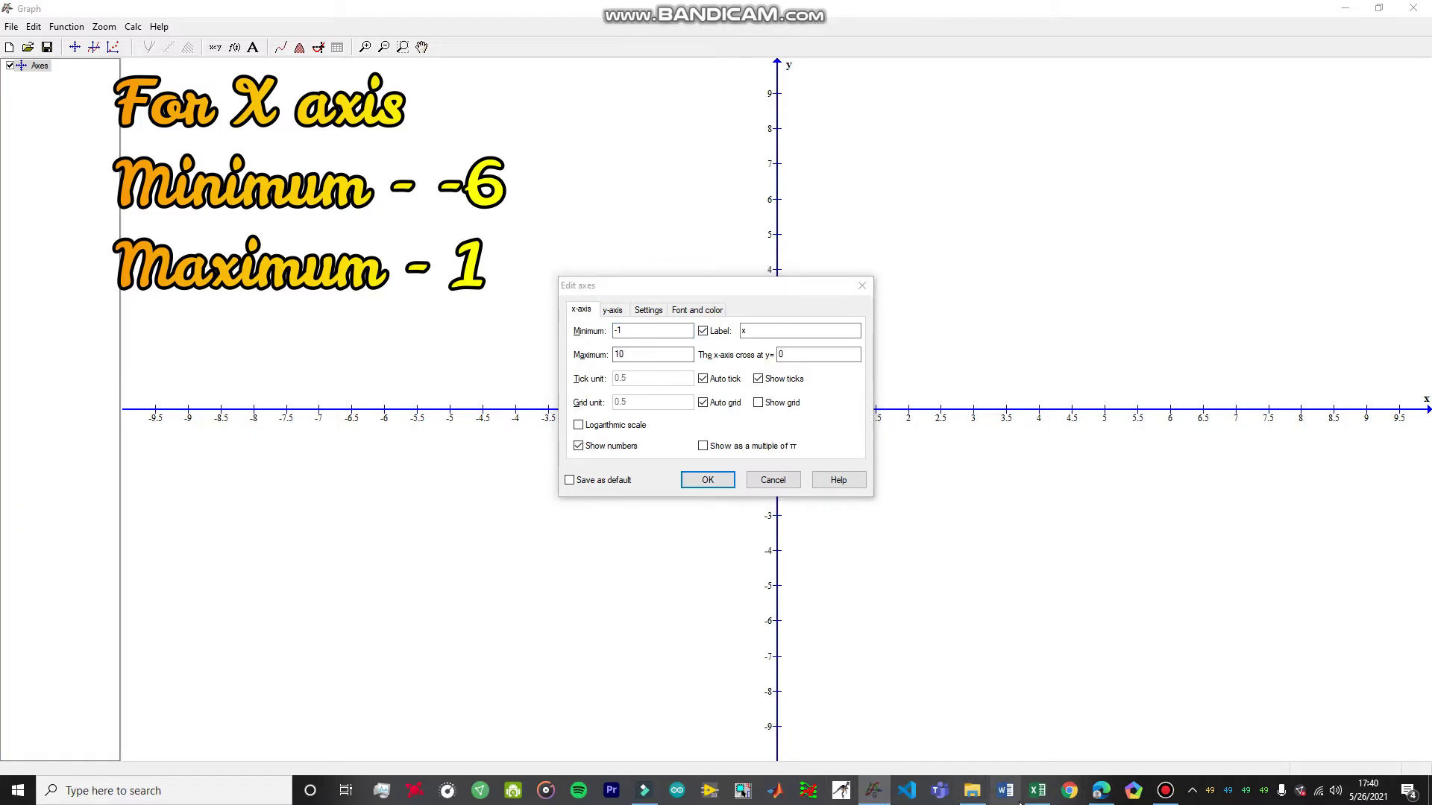
left_click(1037, 791)
left_click(474, 694)
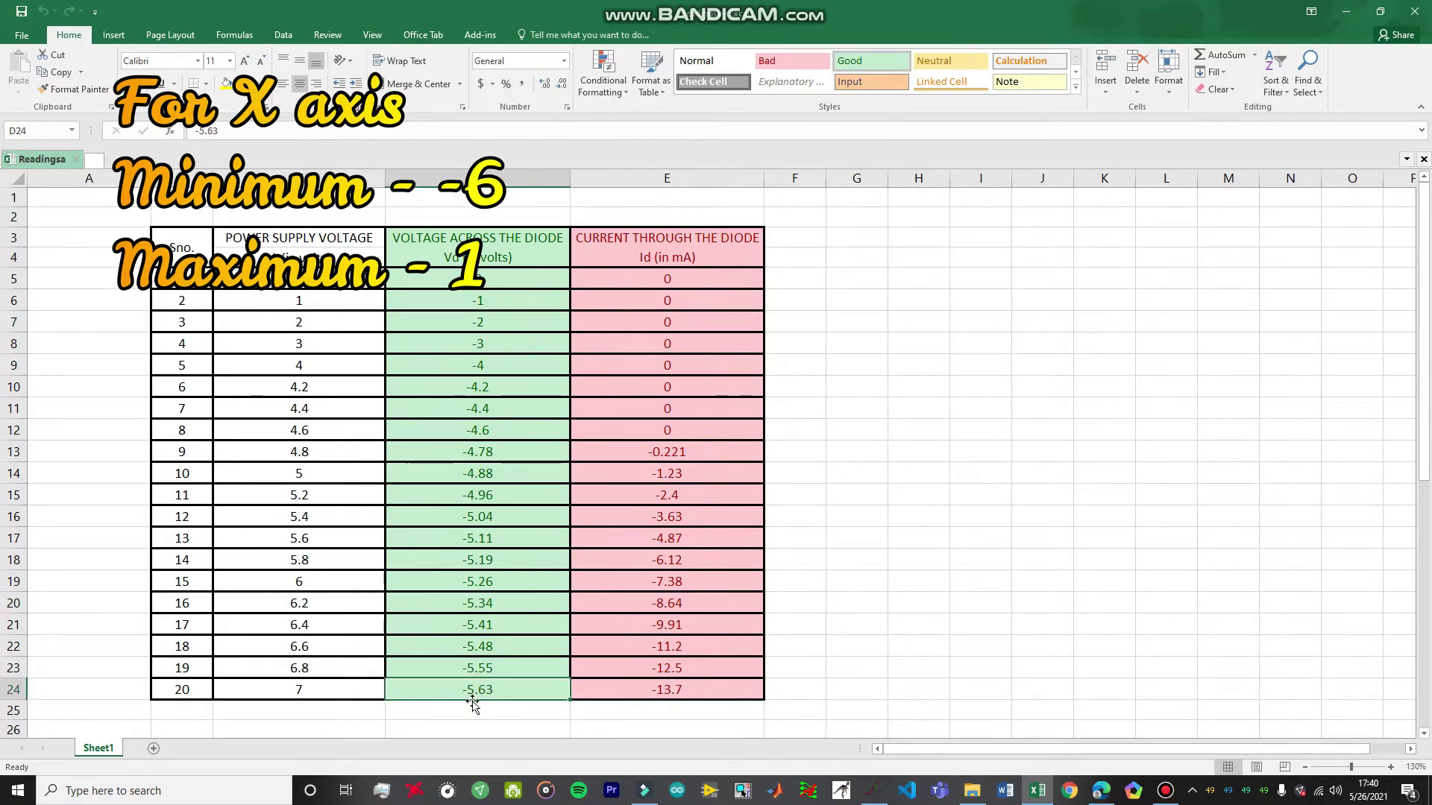
Return to Graph and set the x-axis range to a minimum of -6 and a maximum of 1.
left_click(876, 792)
left_click(633, 354)
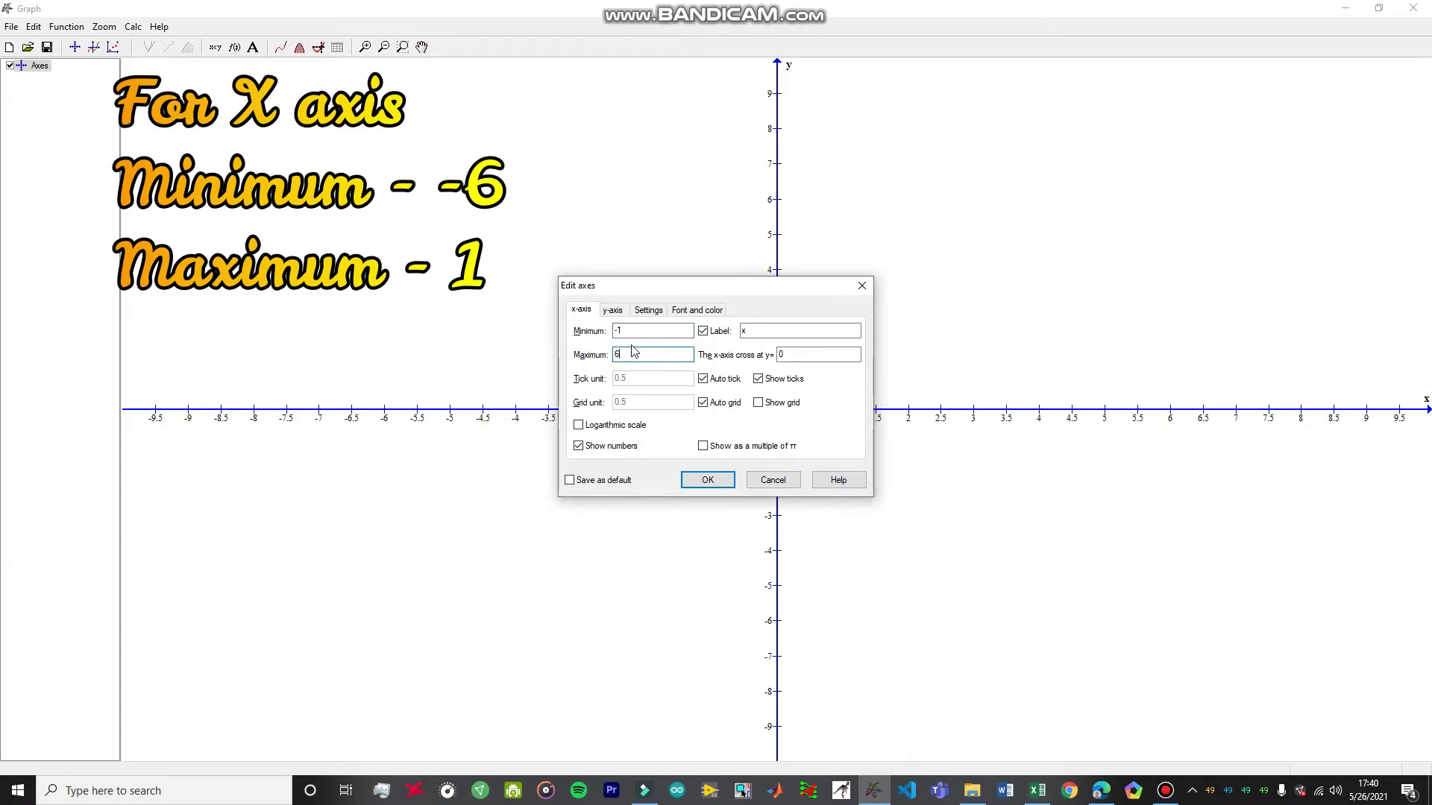
key("BackSpace")
type("1")
left_click(632, 330)
key("BackSpace")
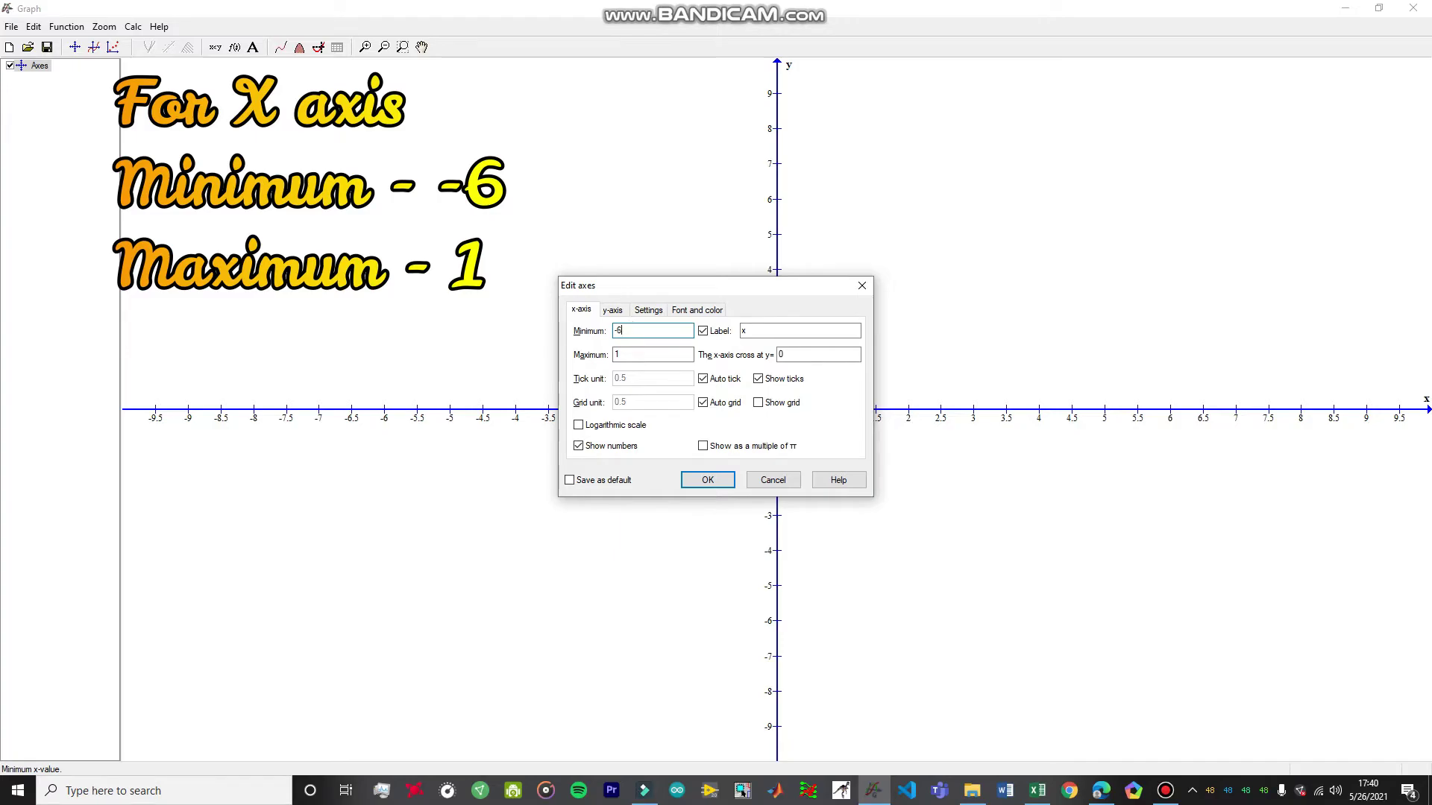
left_click(717, 481)
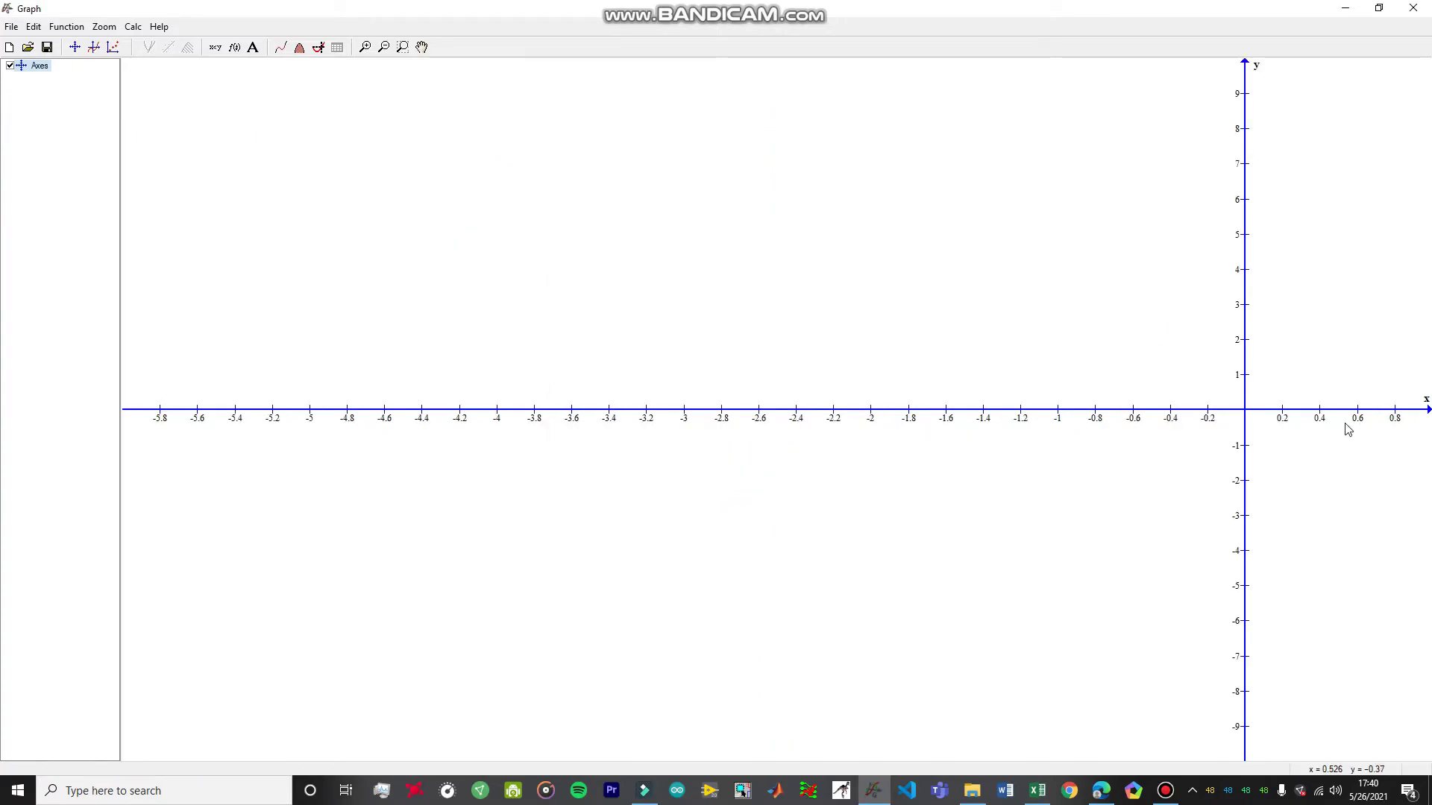
Open the y-axis settings for editing the range and check the last diode current reading in the Readingsa workbook.
double_click(40, 66)
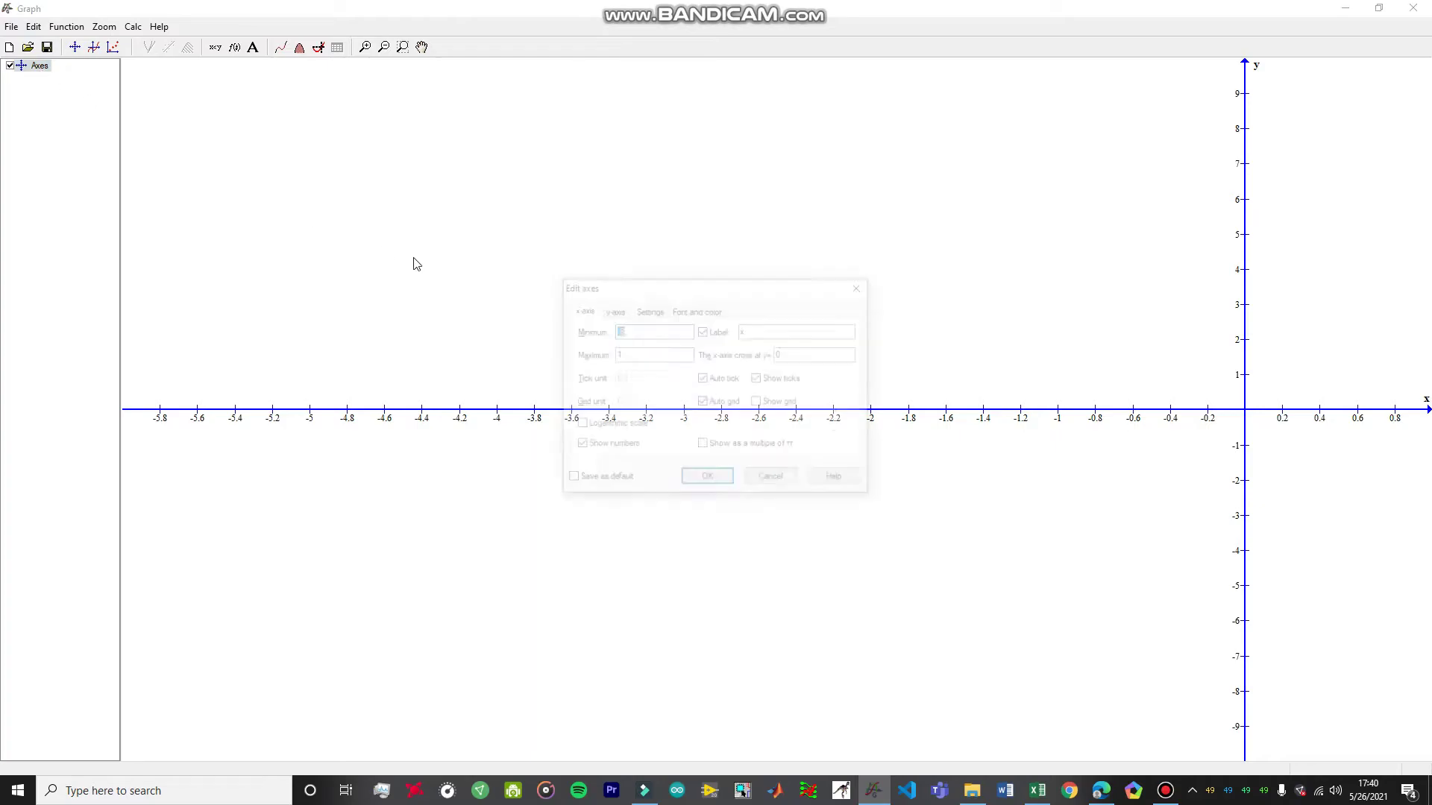
left_click(619, 310)
left_click(631, 355)
key("BackSpace")
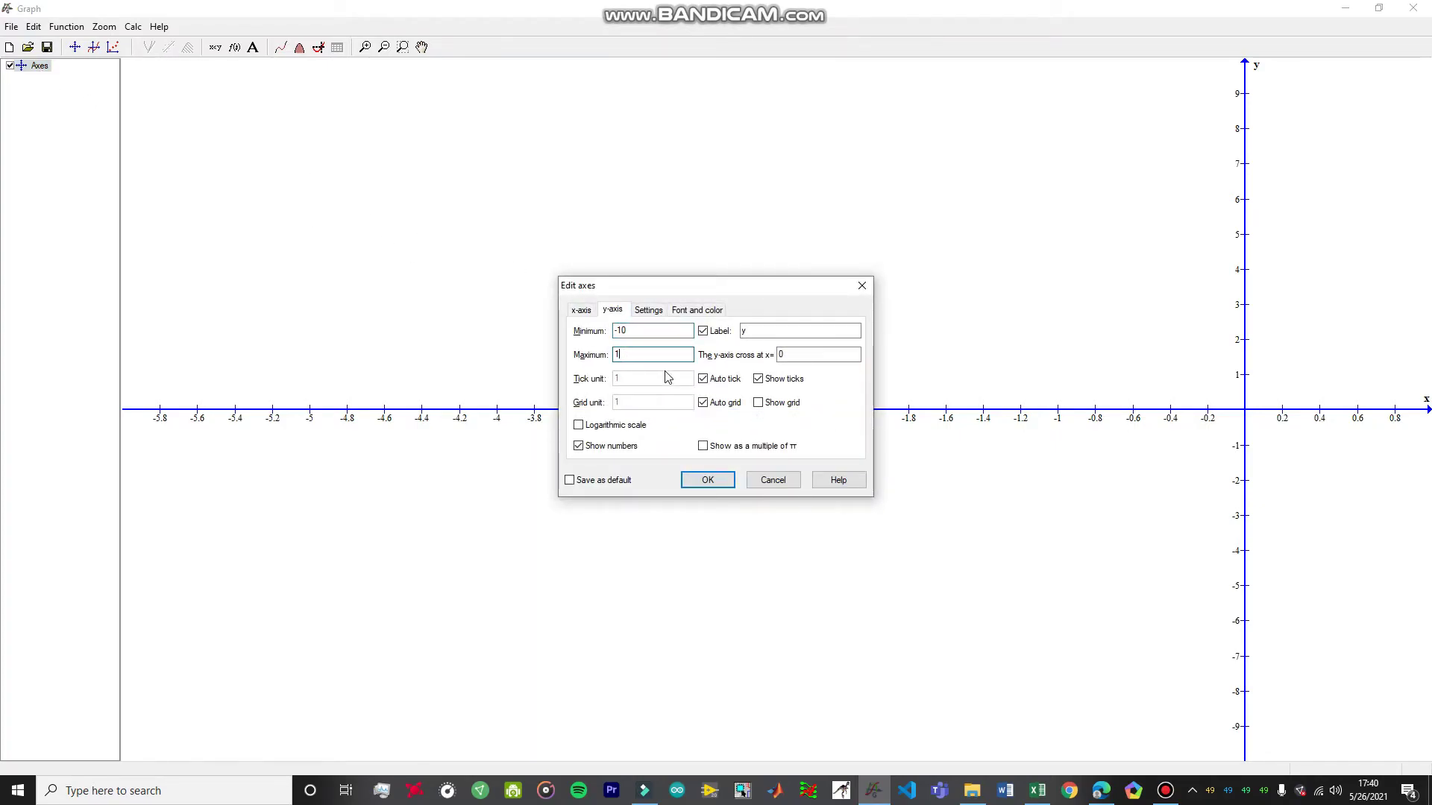
left_click(1035, 792)
scroll(654, 632, "down", 1)
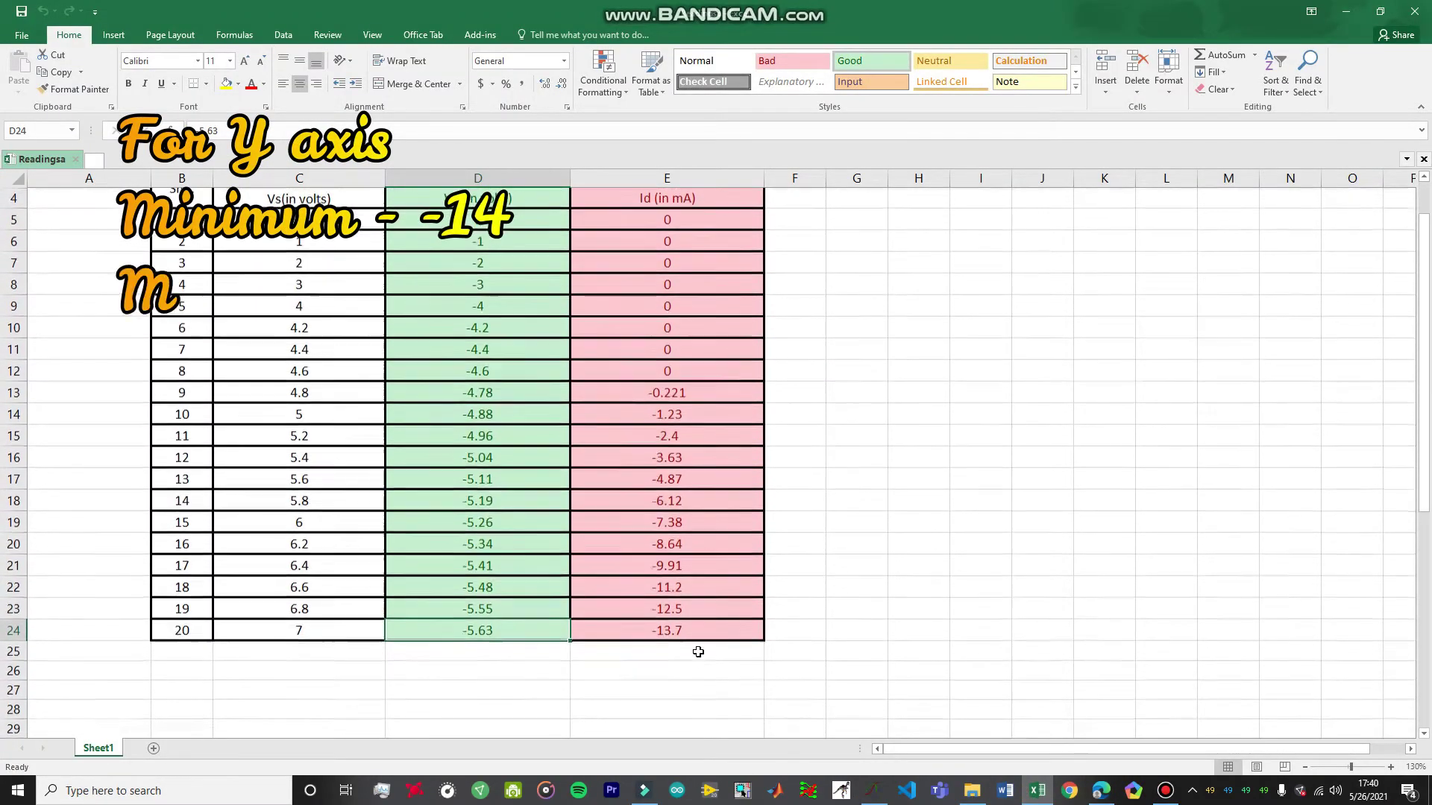
left_click(655, 632)
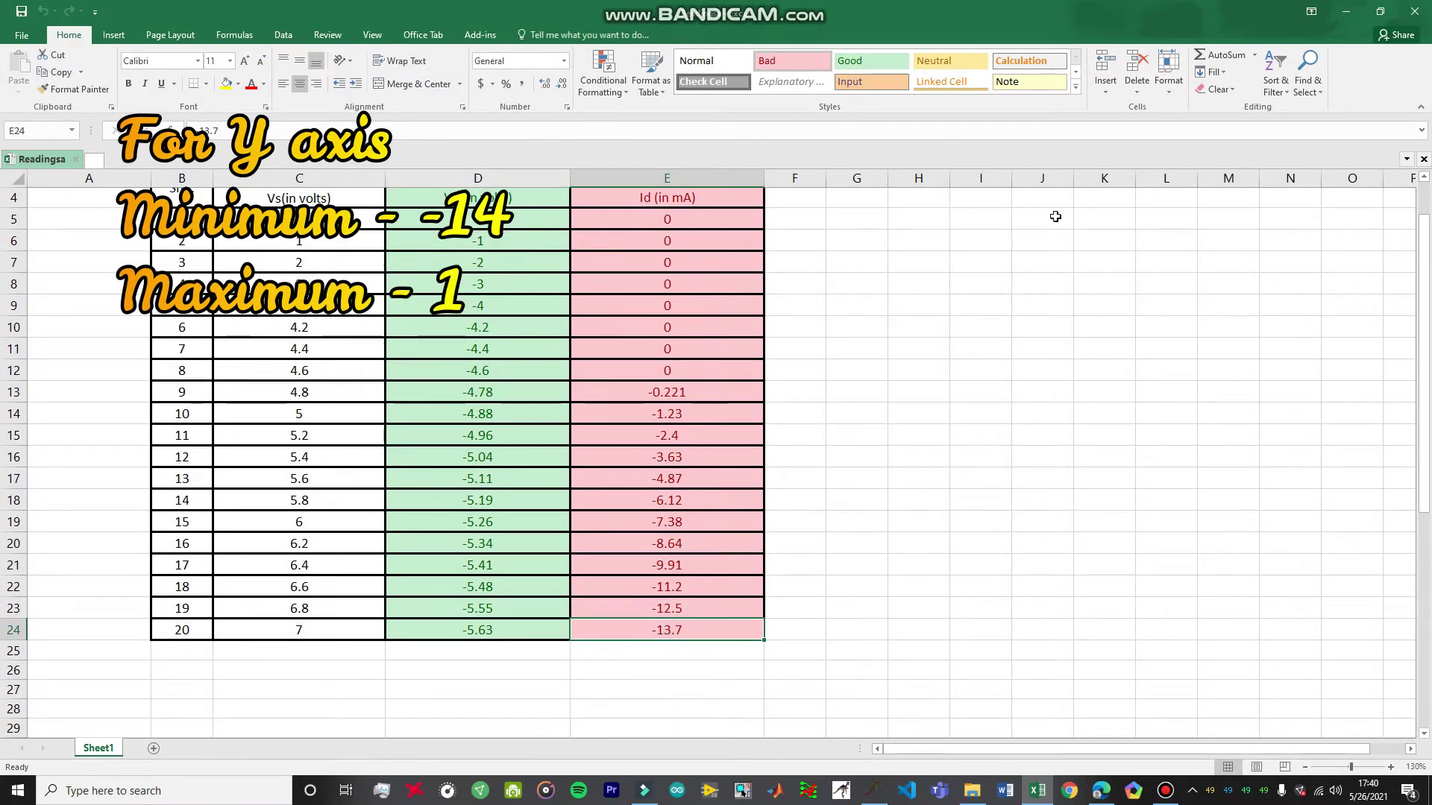
Return to Graph and set the y-axis range to a minimum of -14 and a maximum of 1.
left_click(1346, 11)
left_click(660, 353)
type("4")
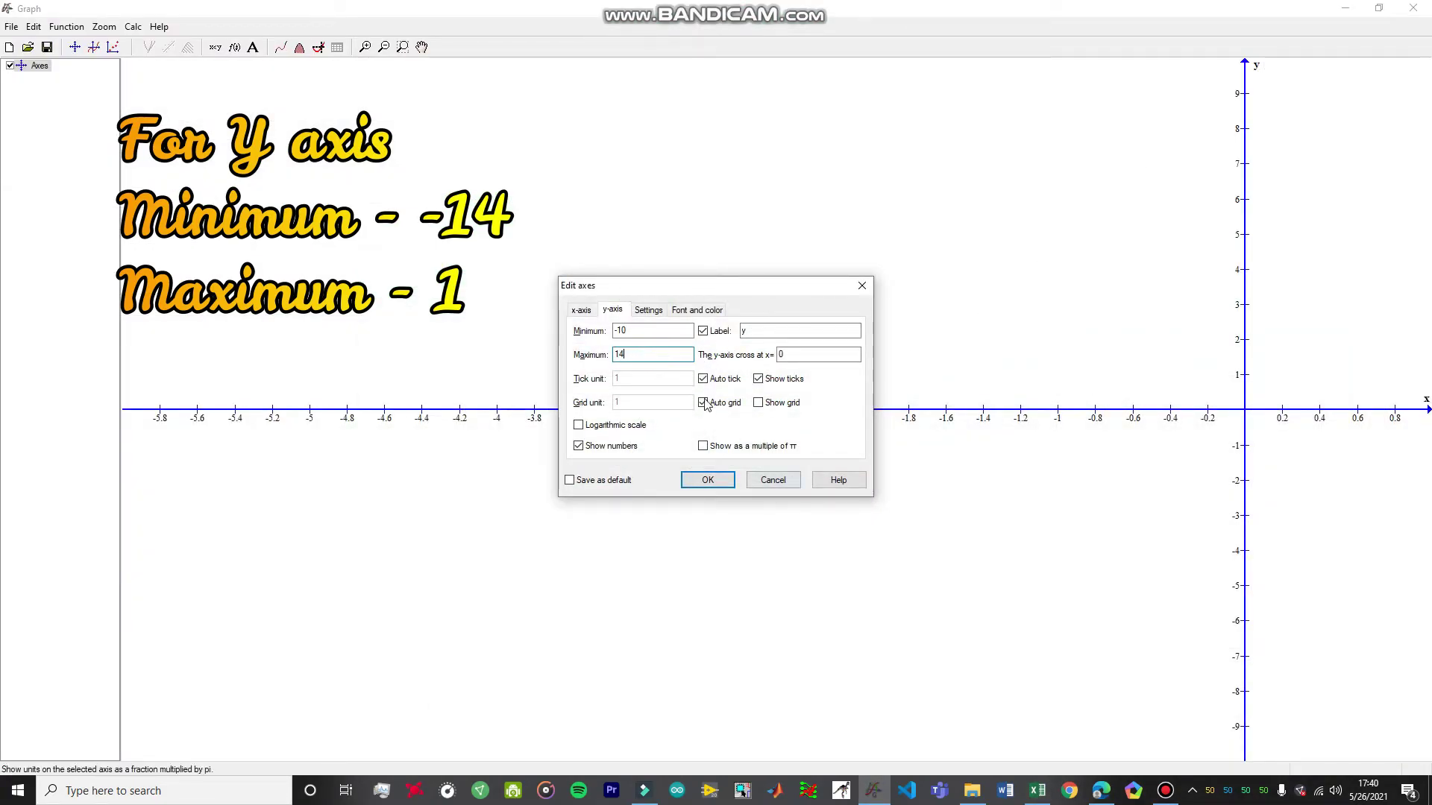
left_click(652, 333)
key("BackSpace")
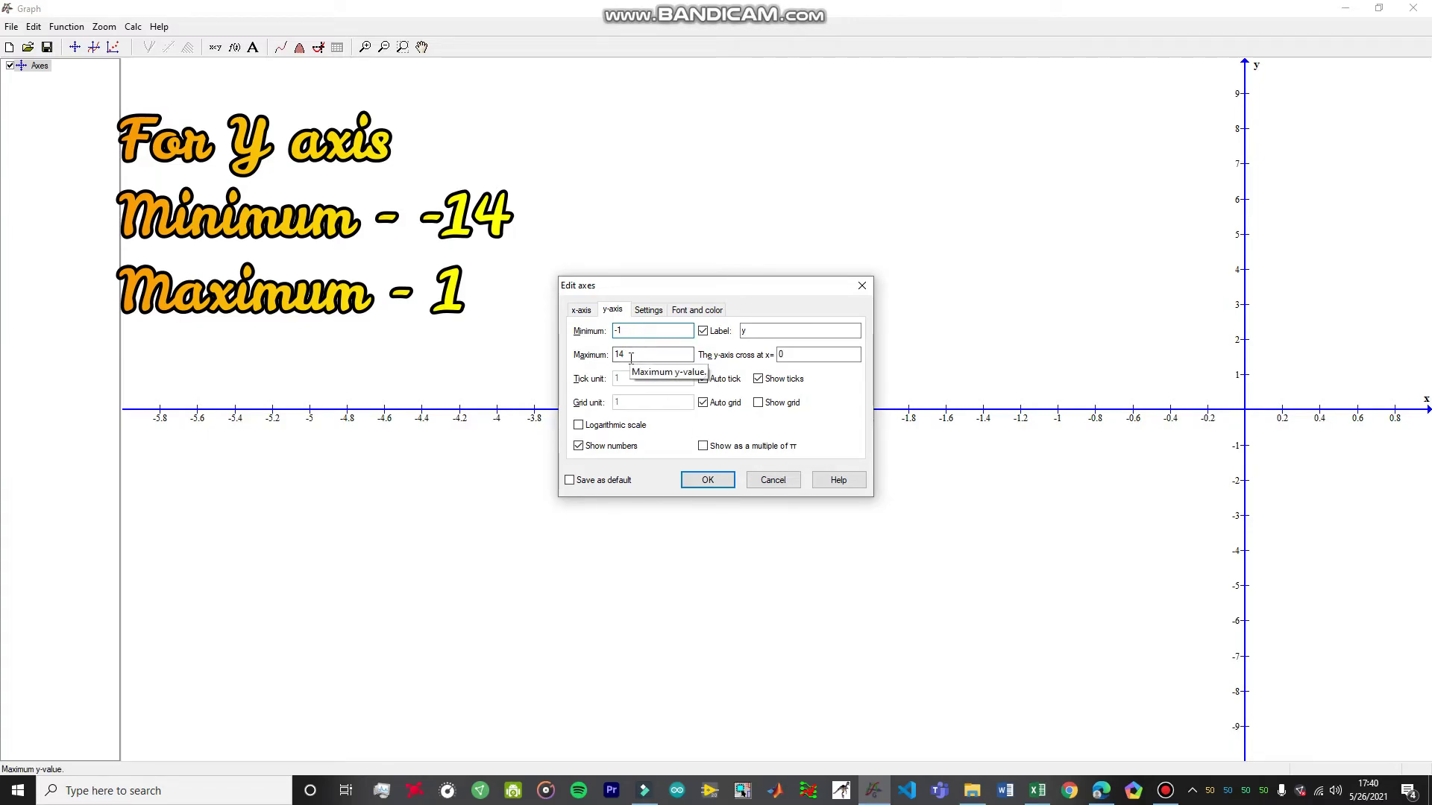
type("4")
key("Tab")
type("1")
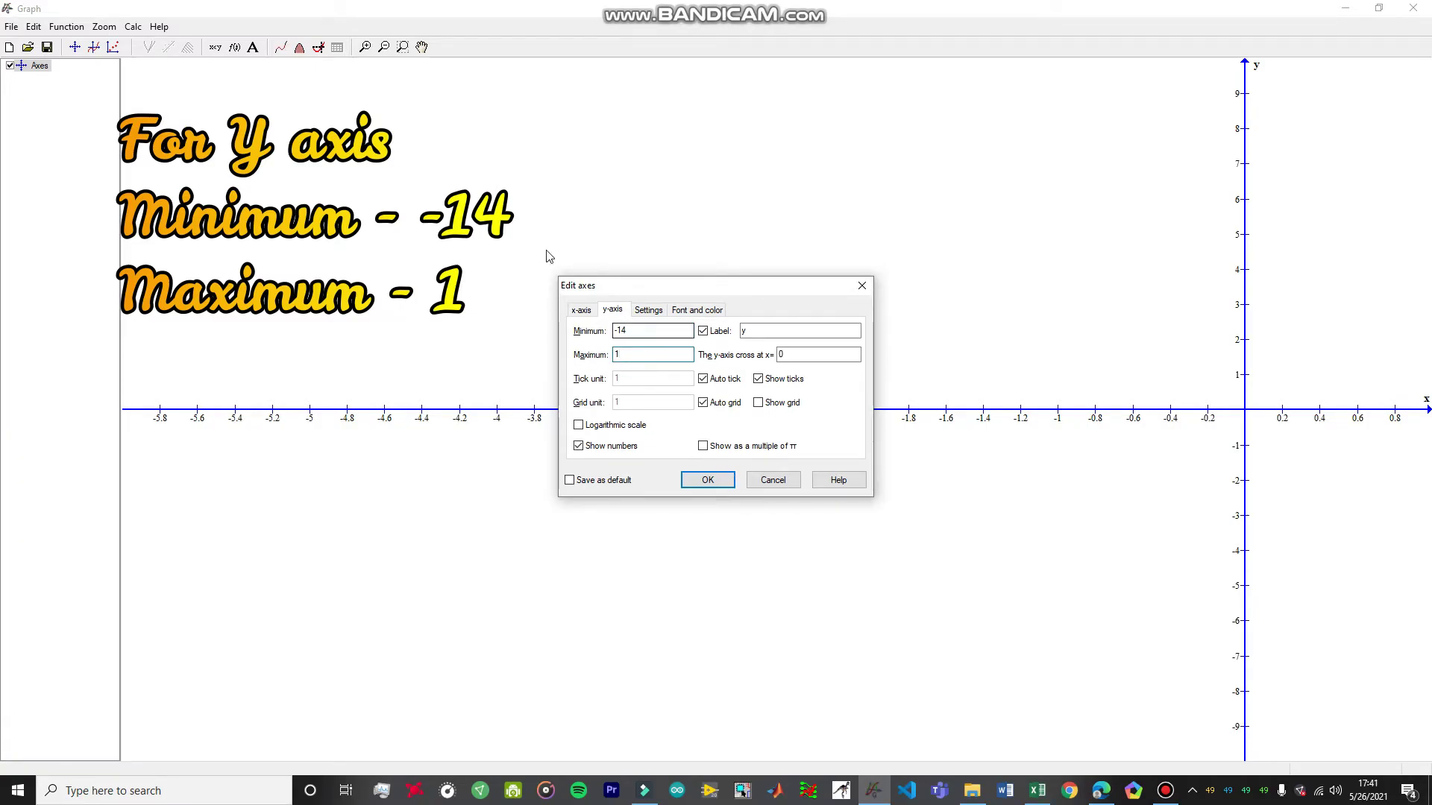
left_click(707, 479)
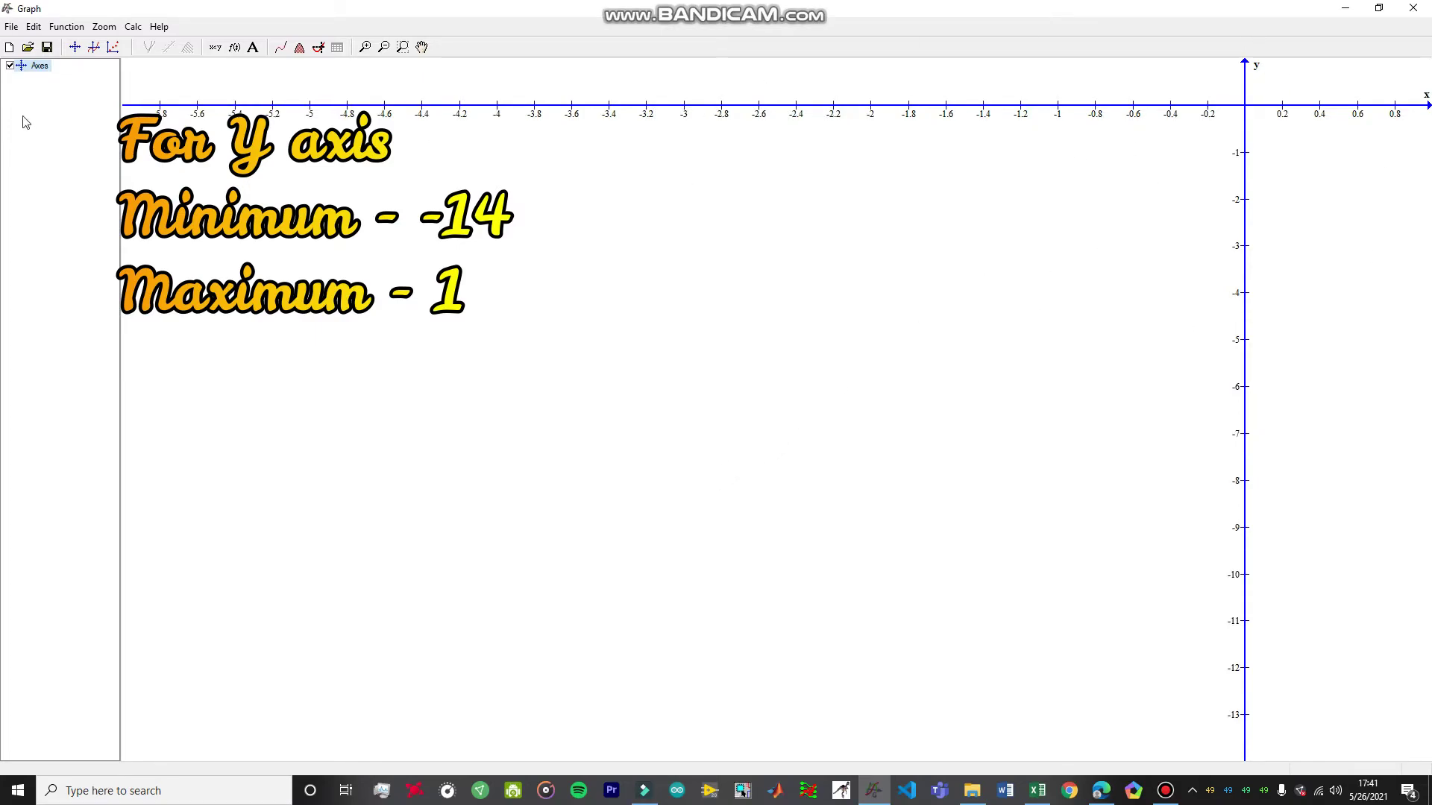
Start a new point series and review the supply voltage, diode voltage and diode current columns in the Readingsa workbook.
left_click(113, 48)
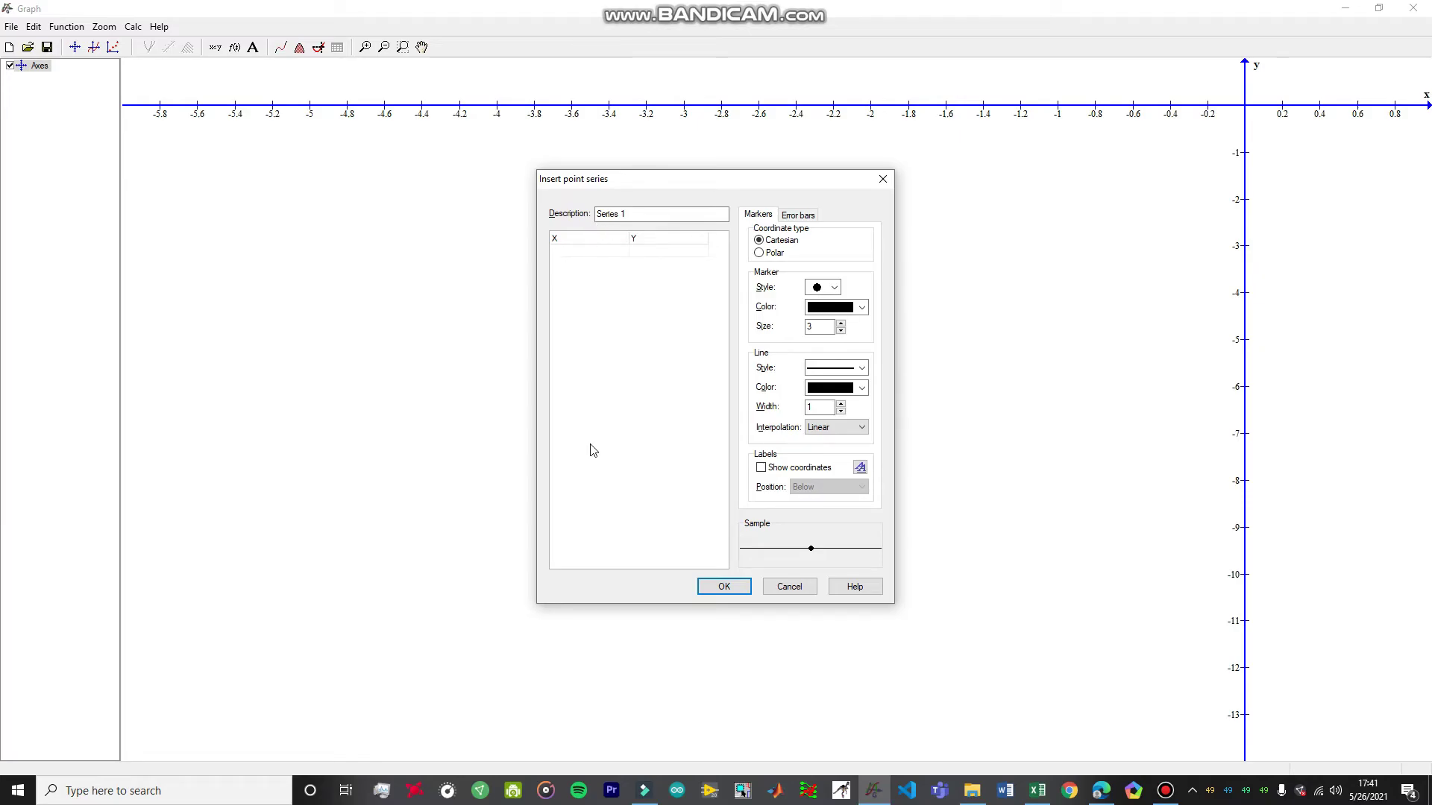
left_click(1036, 791)
scroll(478, 261, "down", 1)
scroll(473, 246, "up", 2)
left_click(445, 250)
left_click(453, 261)
left_click(296, 236)
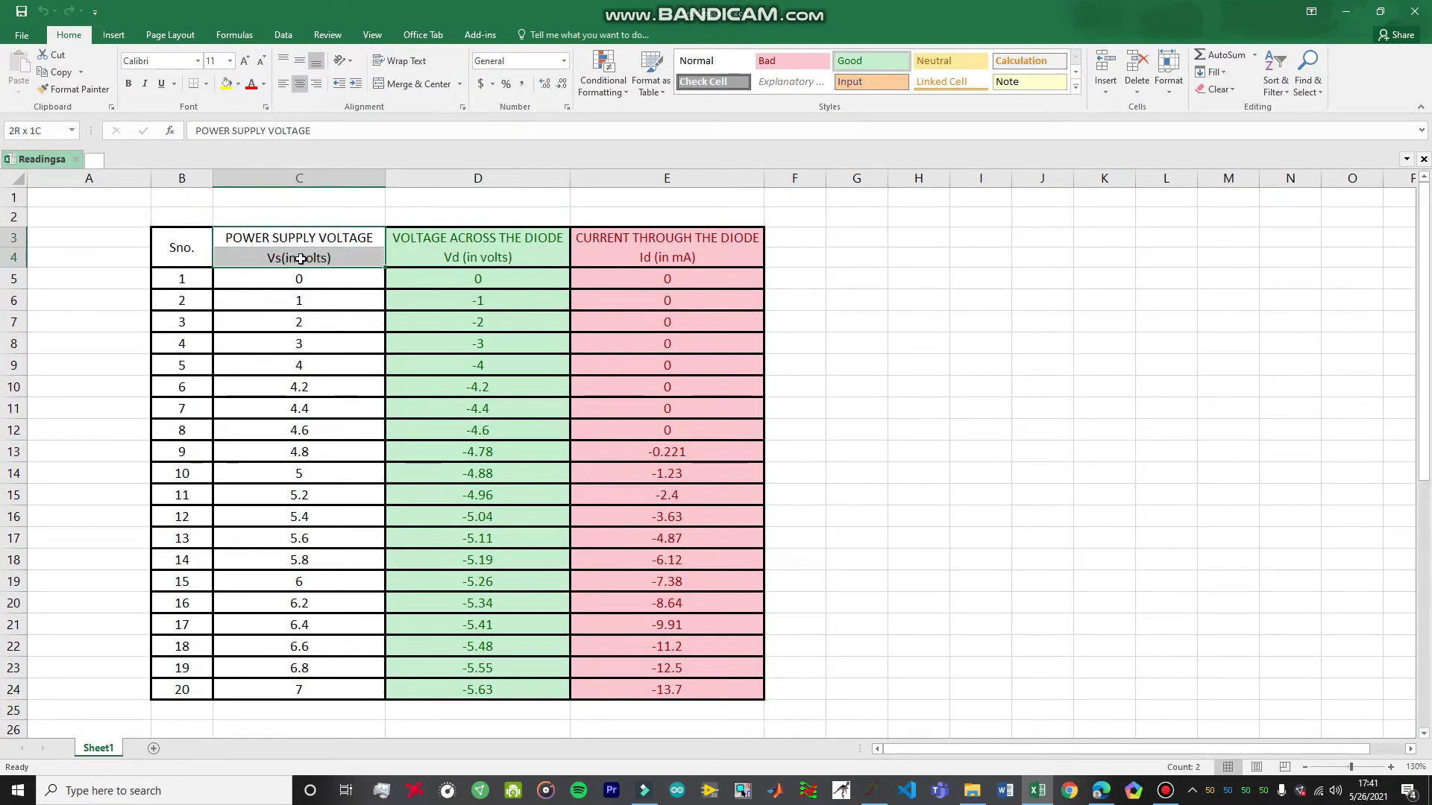
left_click(481, 361)
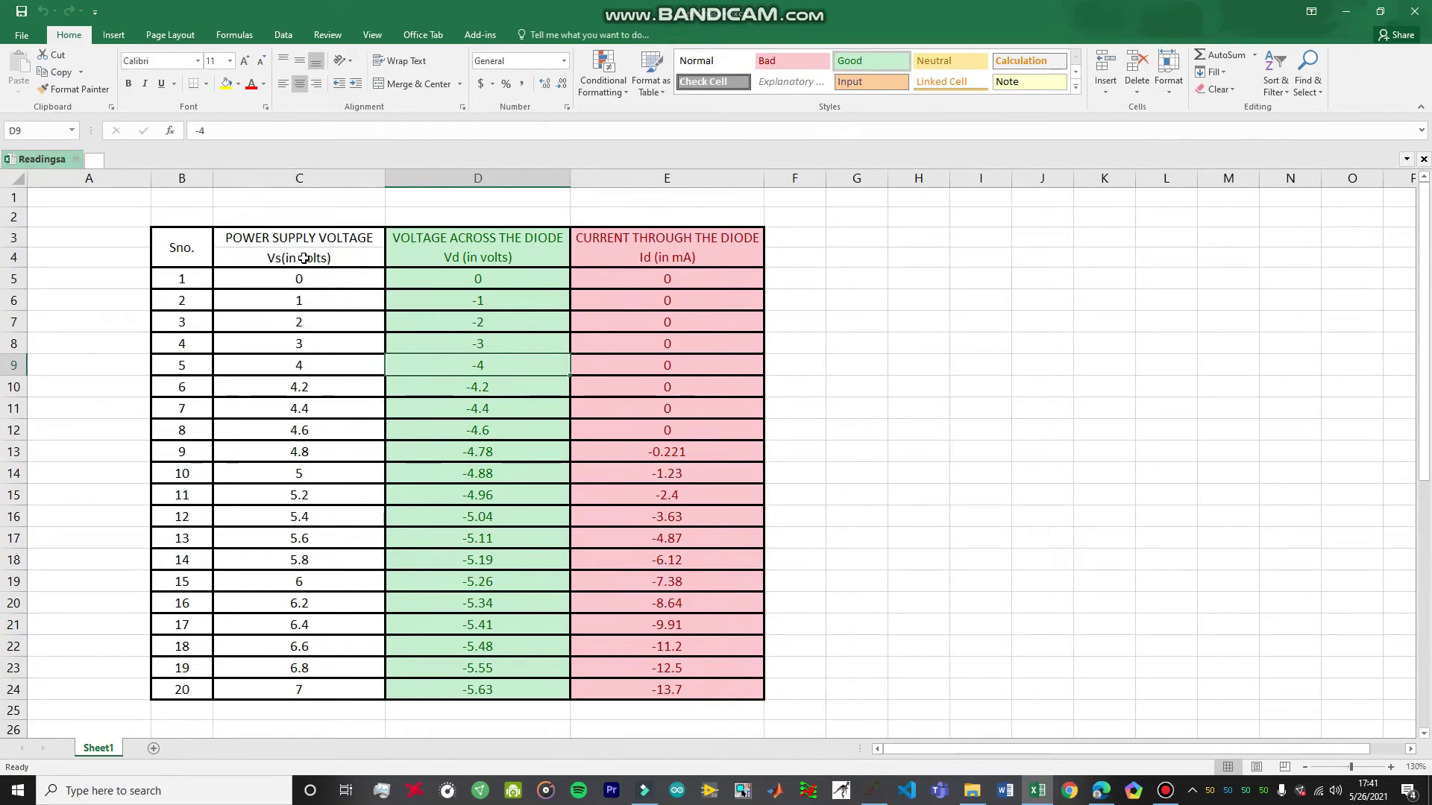
left_click(467, 282)
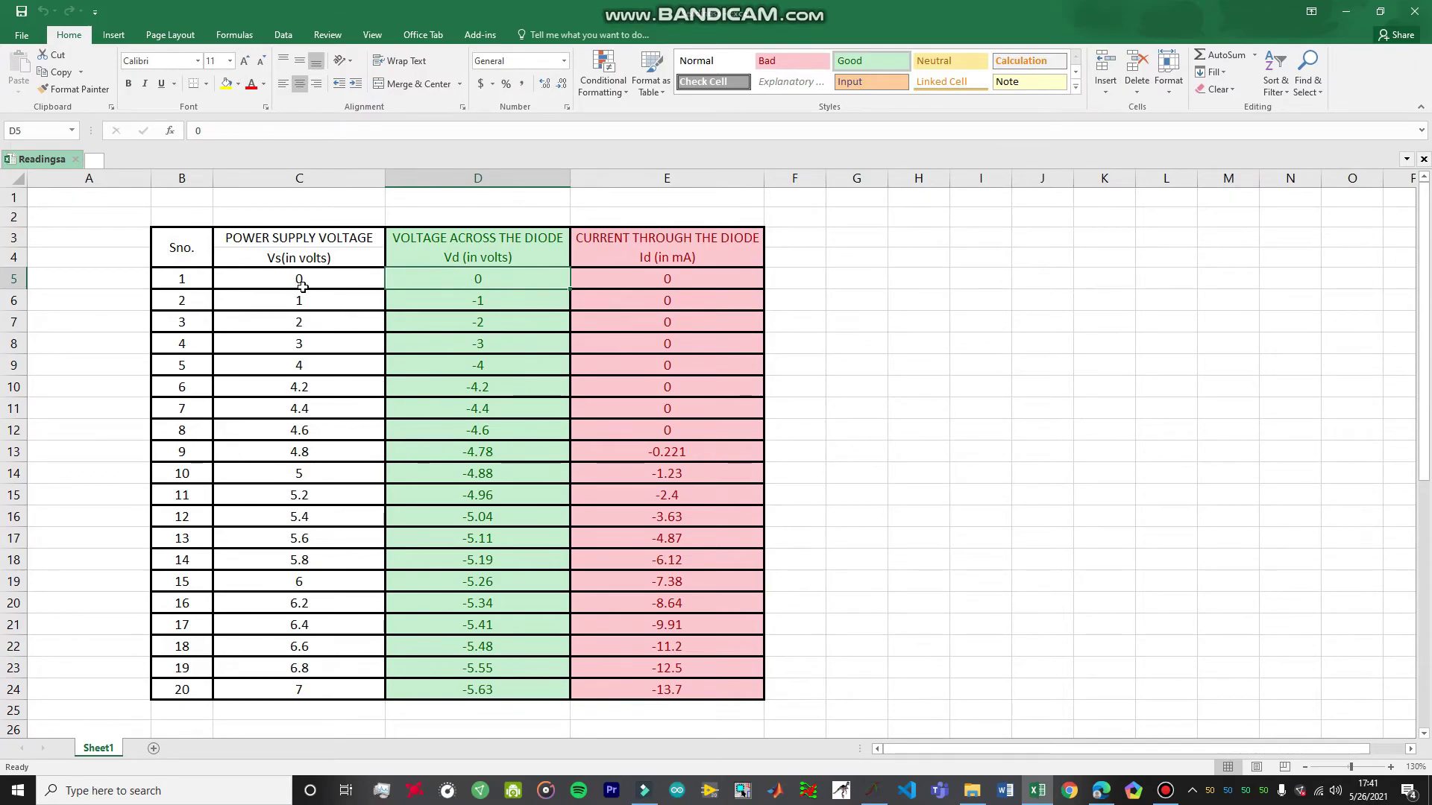
left_click_drag(276, 302, 283, 322)
left_click(477, 322)
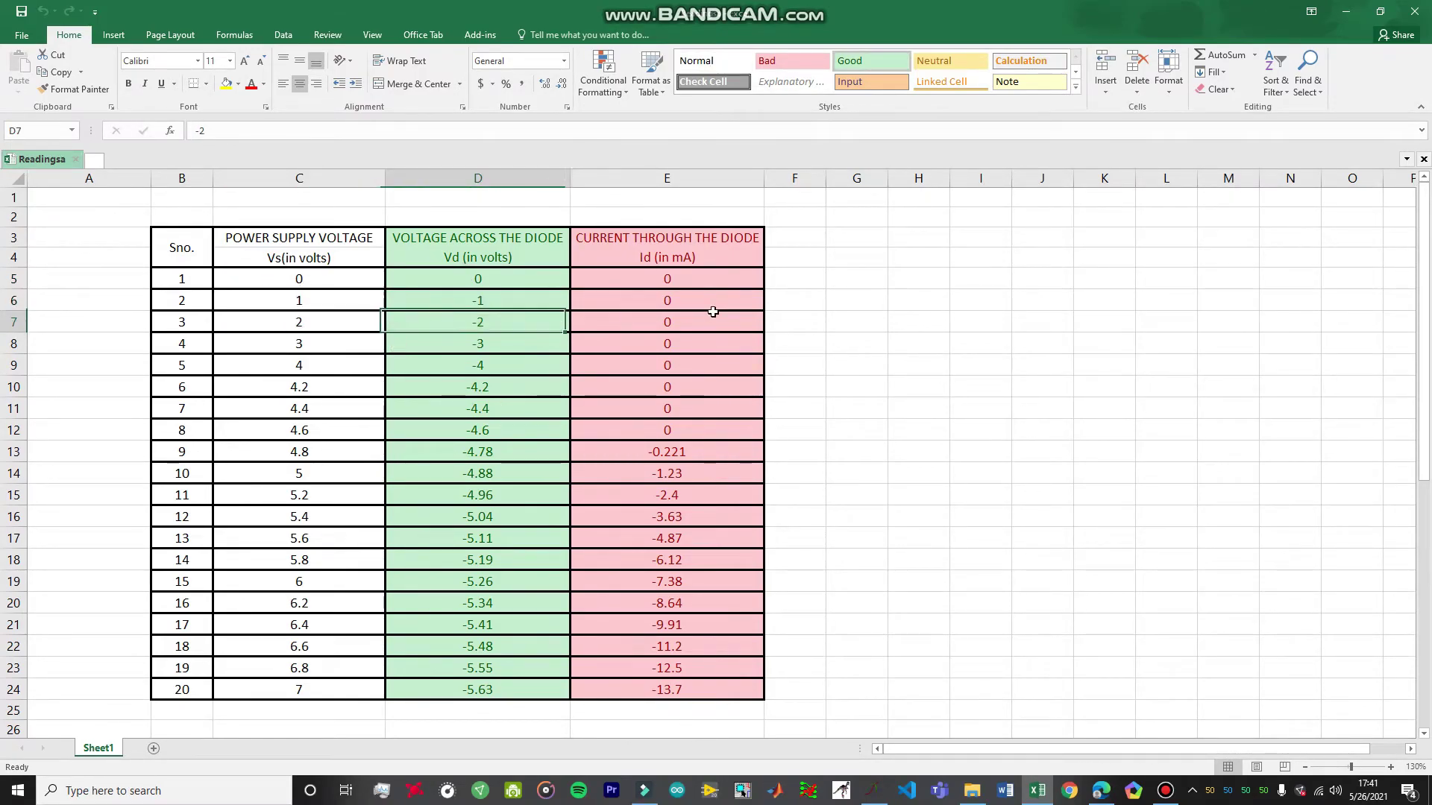
left_click(683, 309)
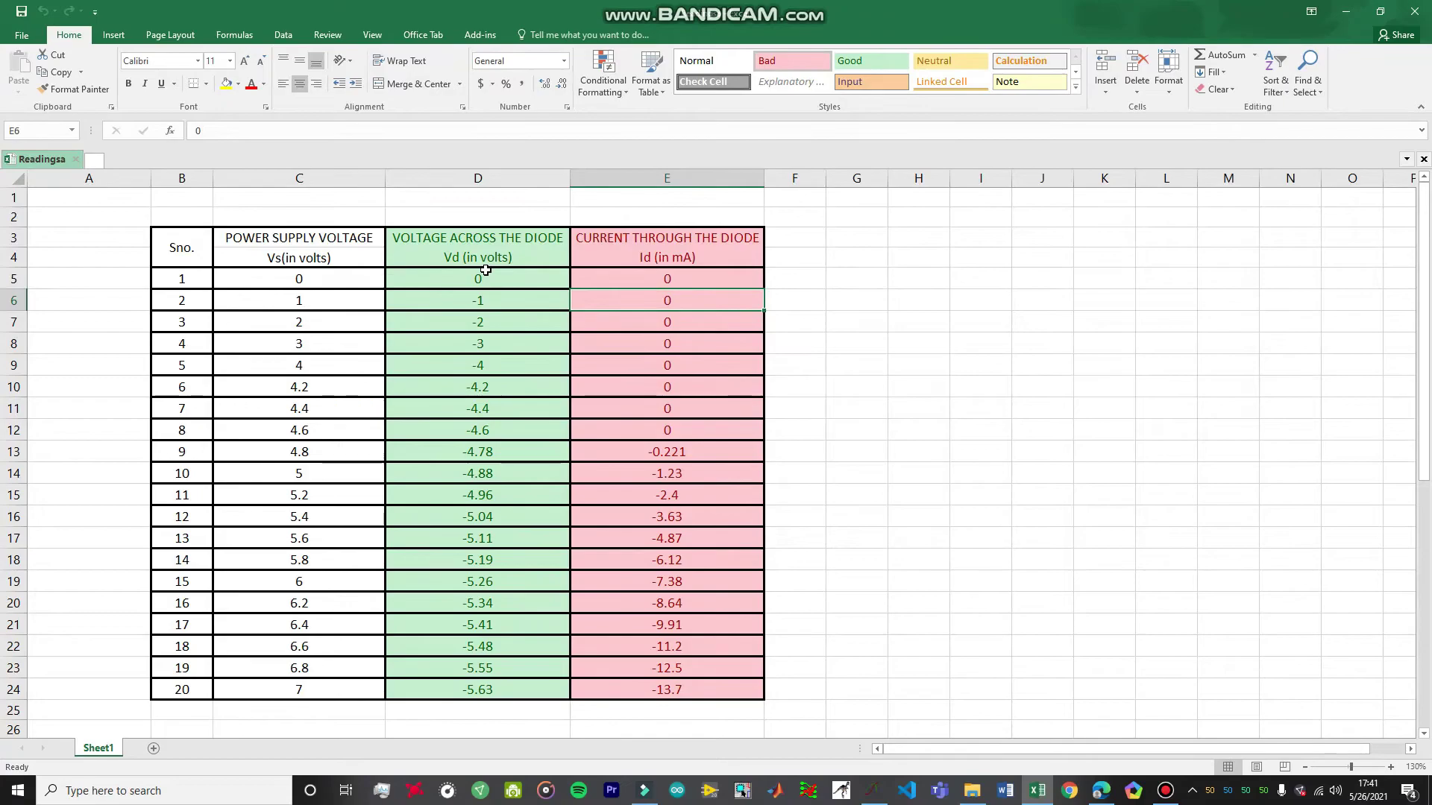
Copy the diode voltage readings D5:D24 from Excel into the X column of the new point series in Graph.
left_click_drag(480, 279, 463, 691)
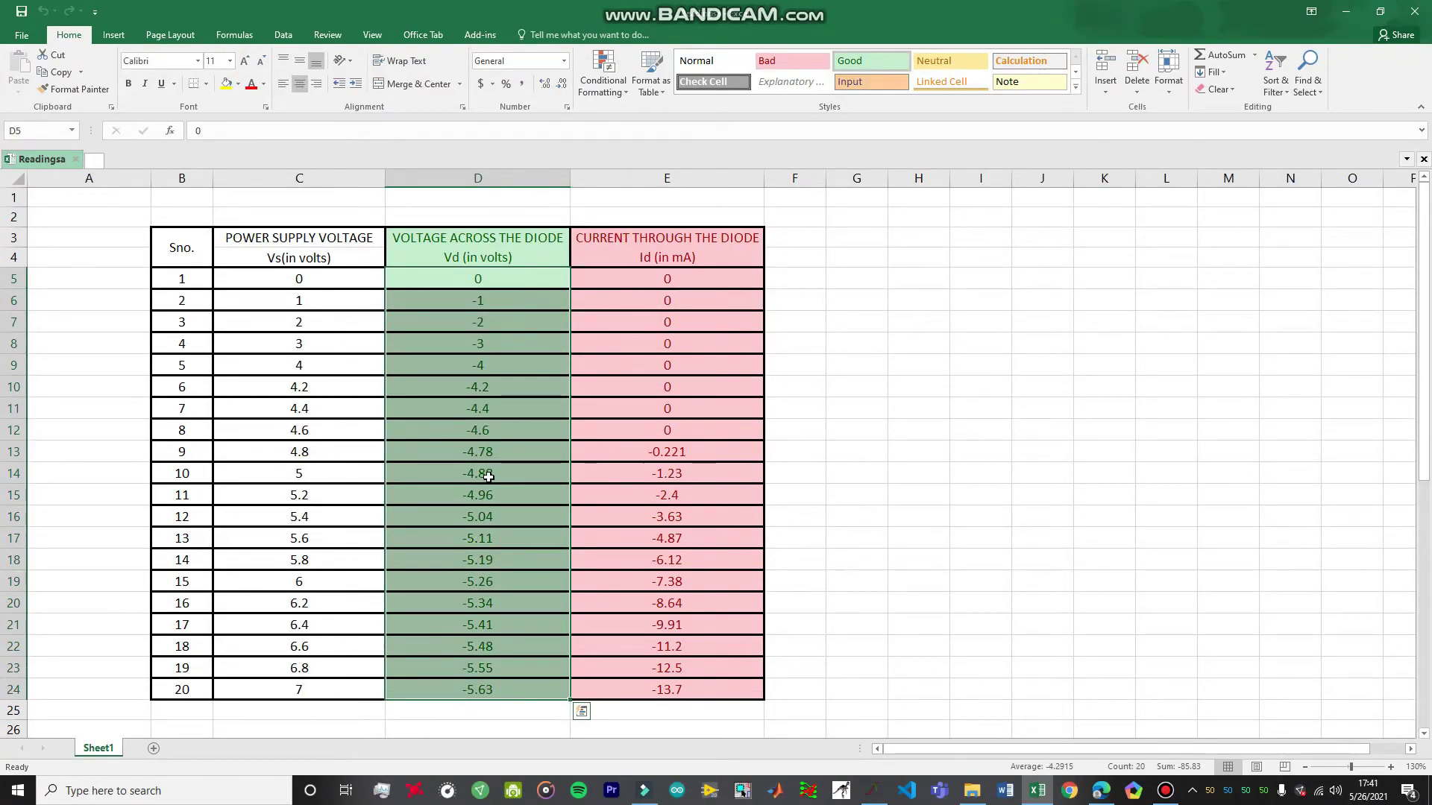
key("ctrl+c")
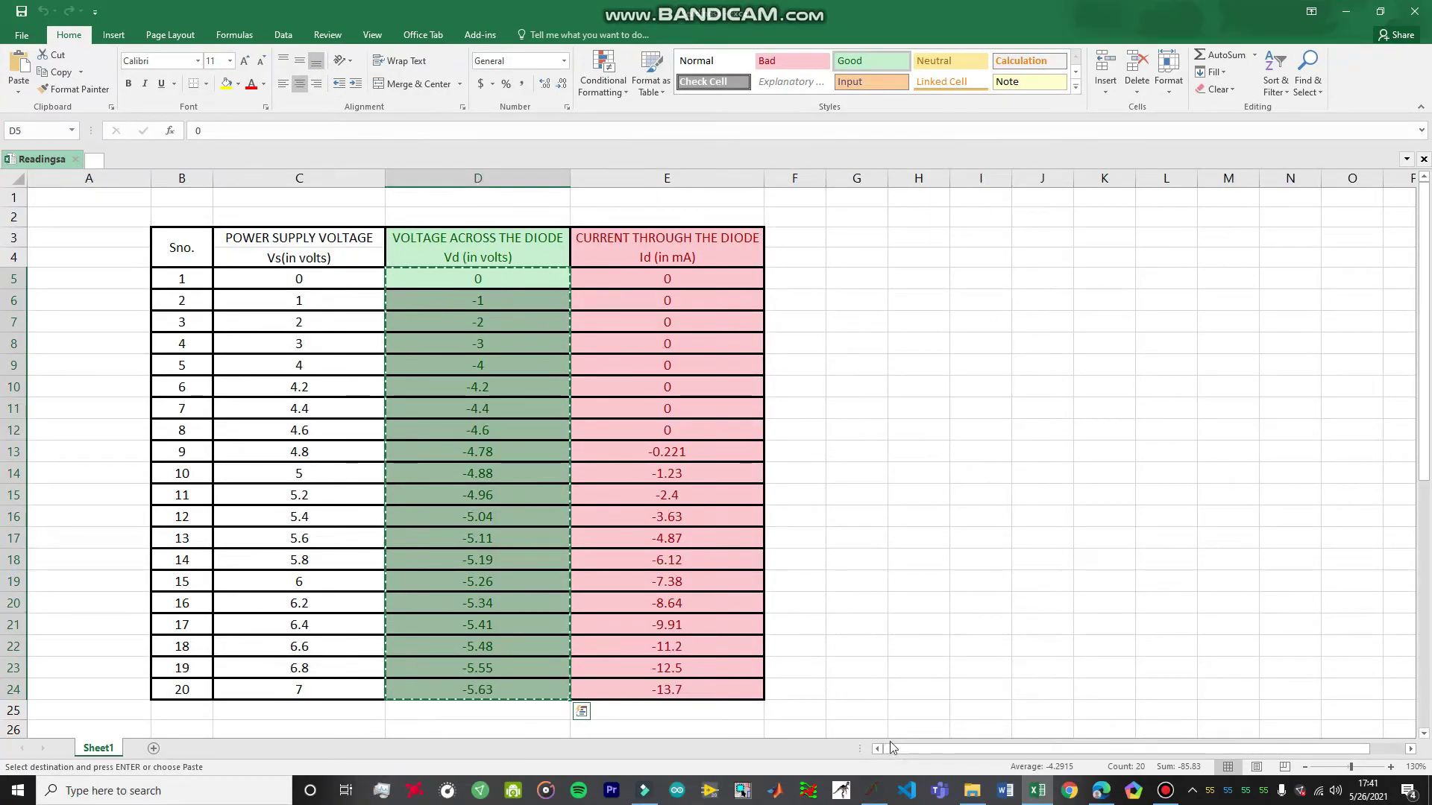
left_click(872, 790)
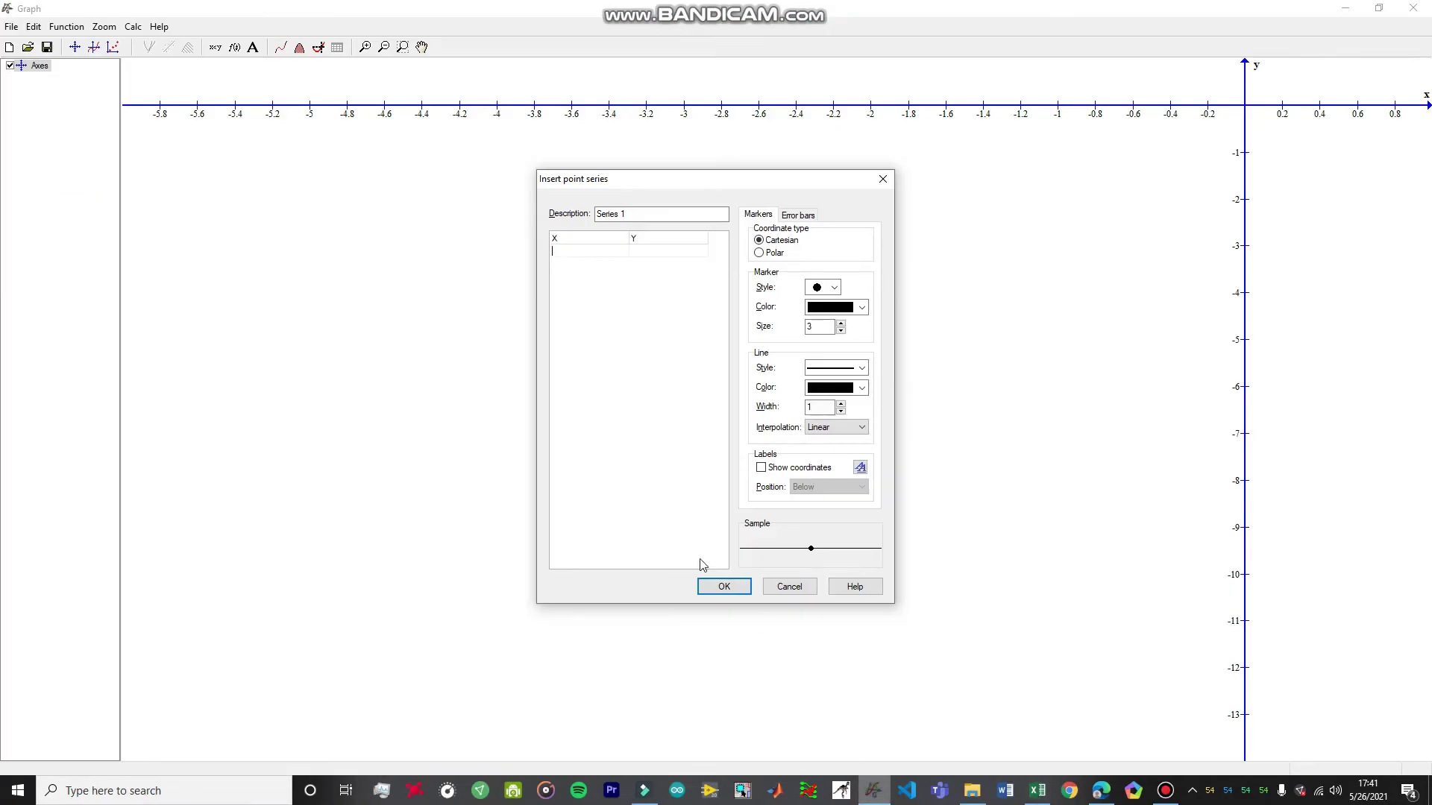
left_click(583, 234)
left_click(581, 252)
key("ctrl+v")
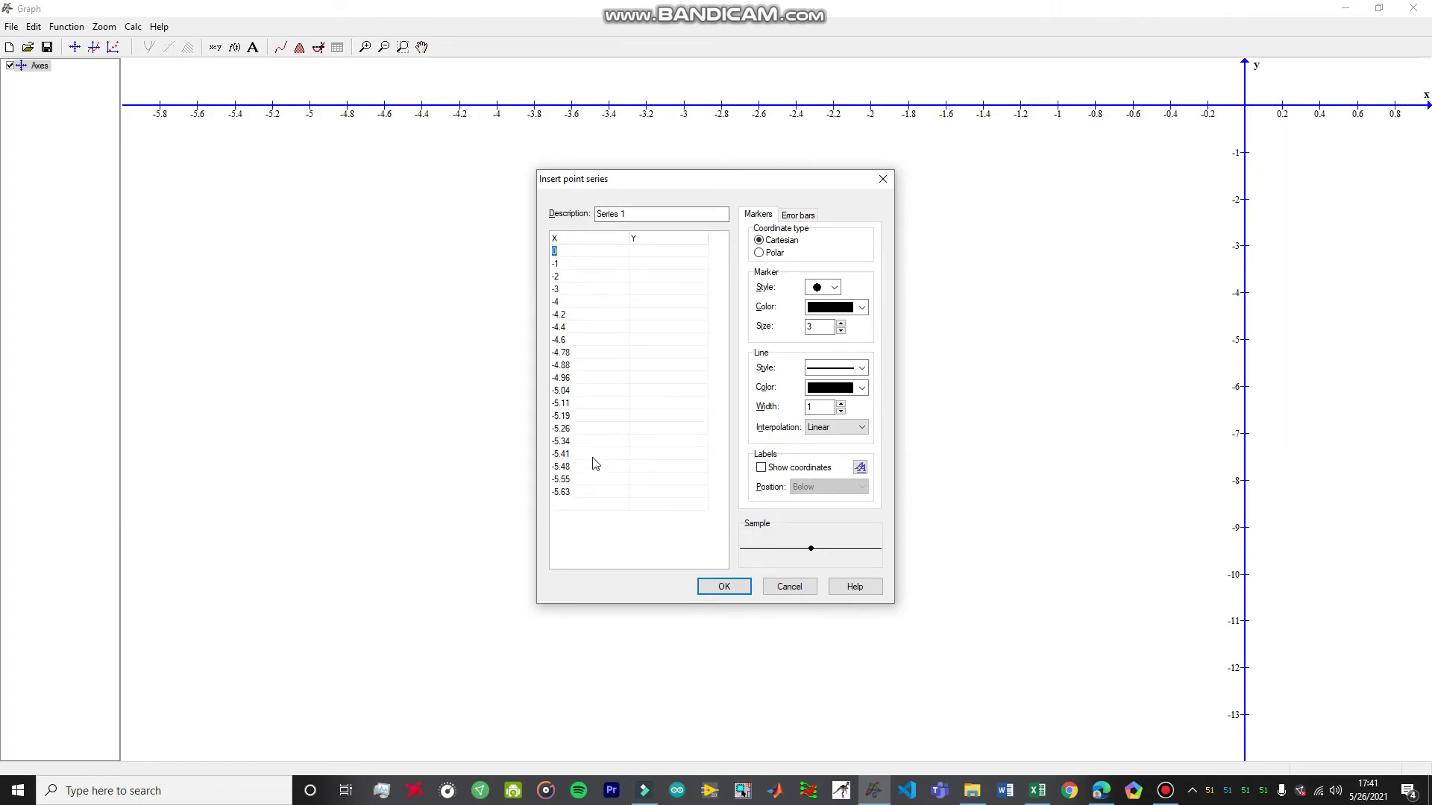
Copy the diode current readings E5:E24 from Excel into the Y column of the point series in Graph.
left_click(1036, 790)
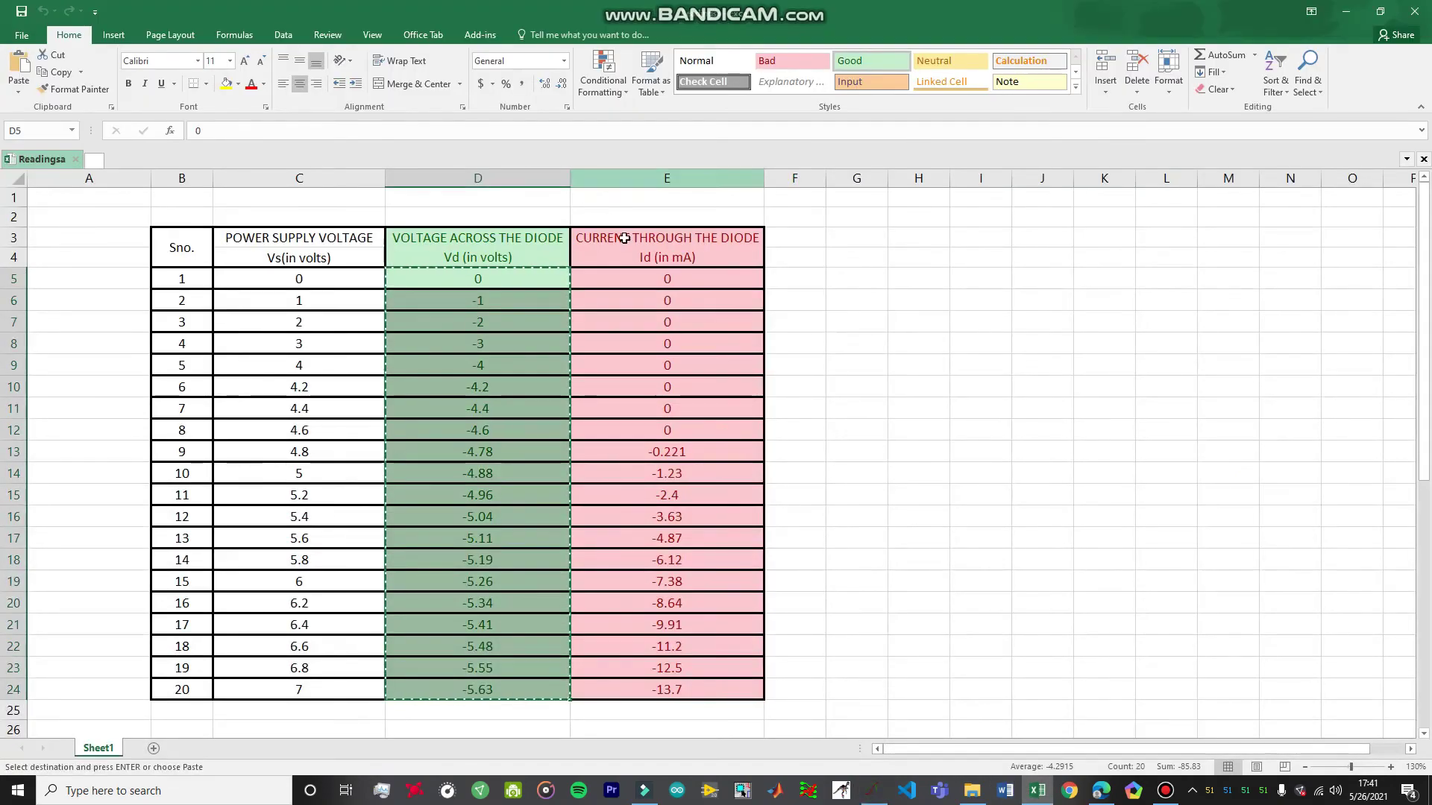
left_click_drag(667, 280, 677, 690)
key("ctrl+c")
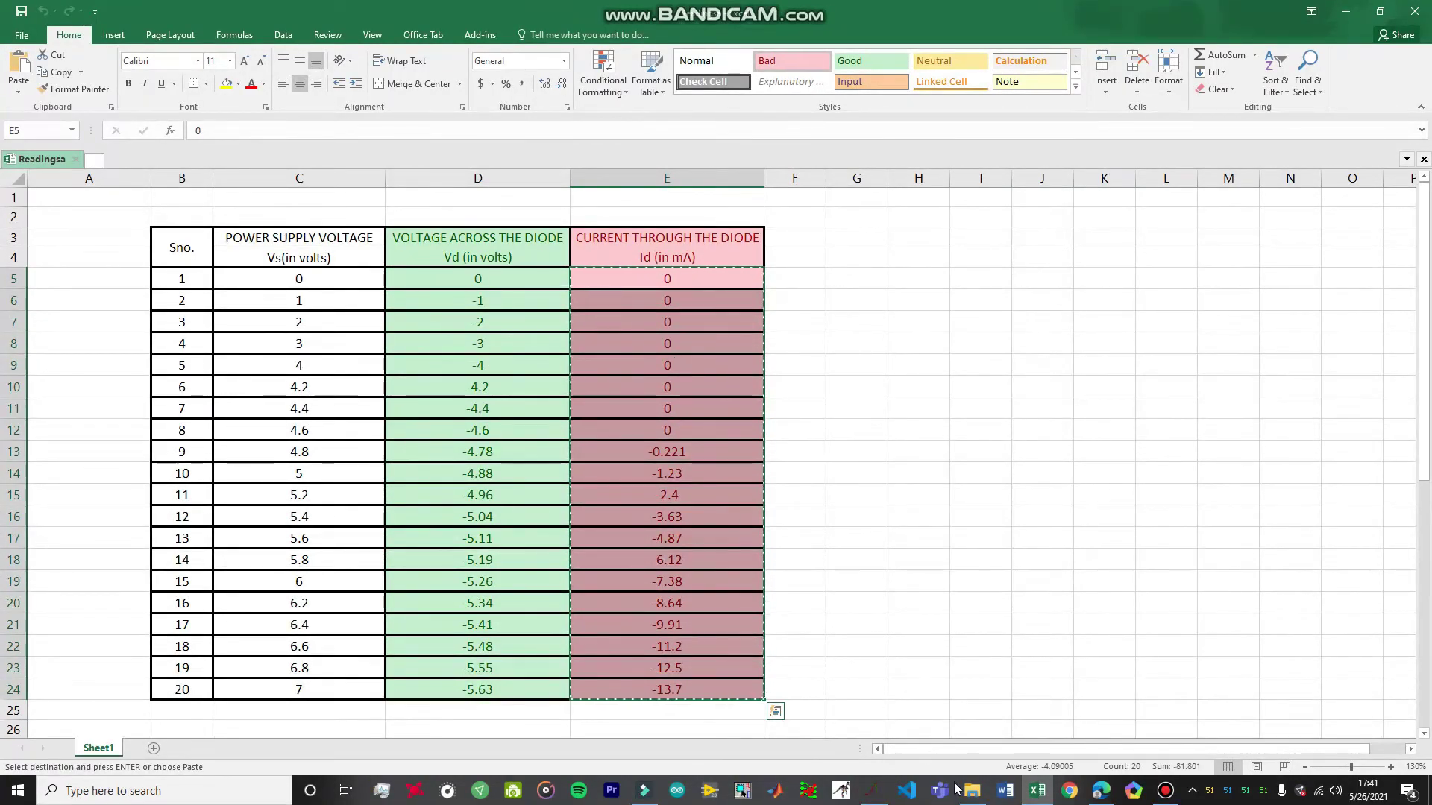
left_click(874, 790)
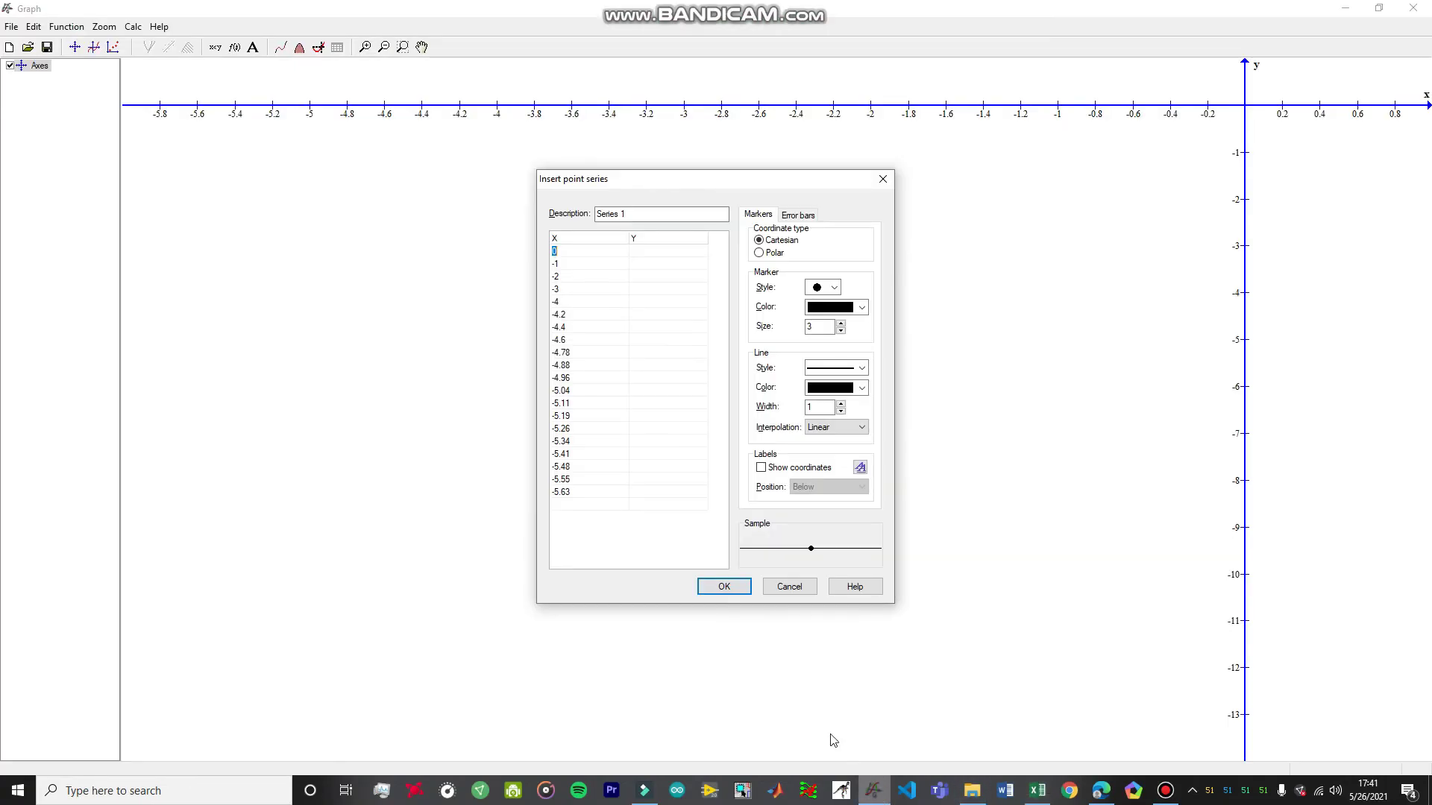
left_click(657, 237)
key("ctrl+v")
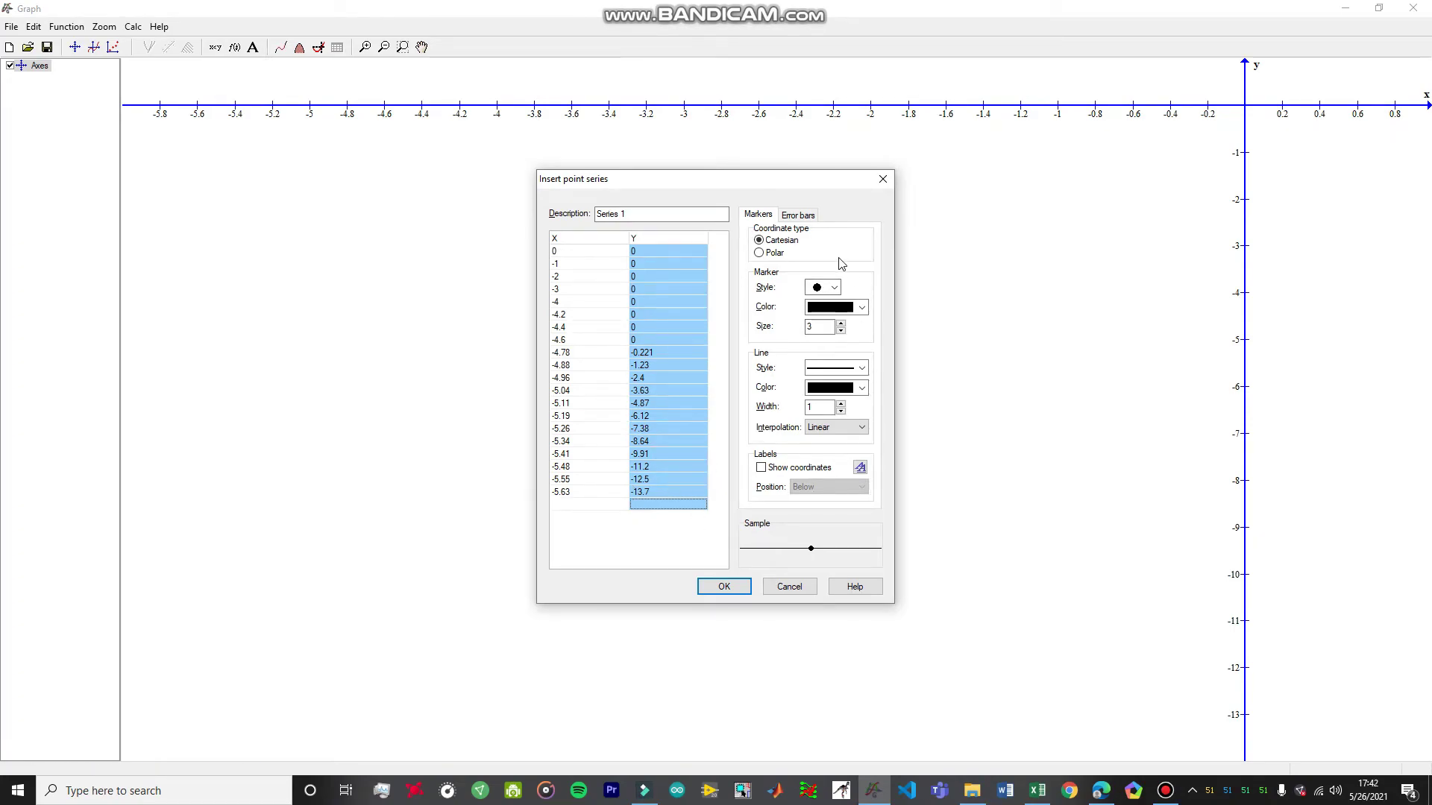
Look through the line and marker styles, keep the solid line and round markers, and insert the point series.
left_click(863, 369)
left_click(862, 370)
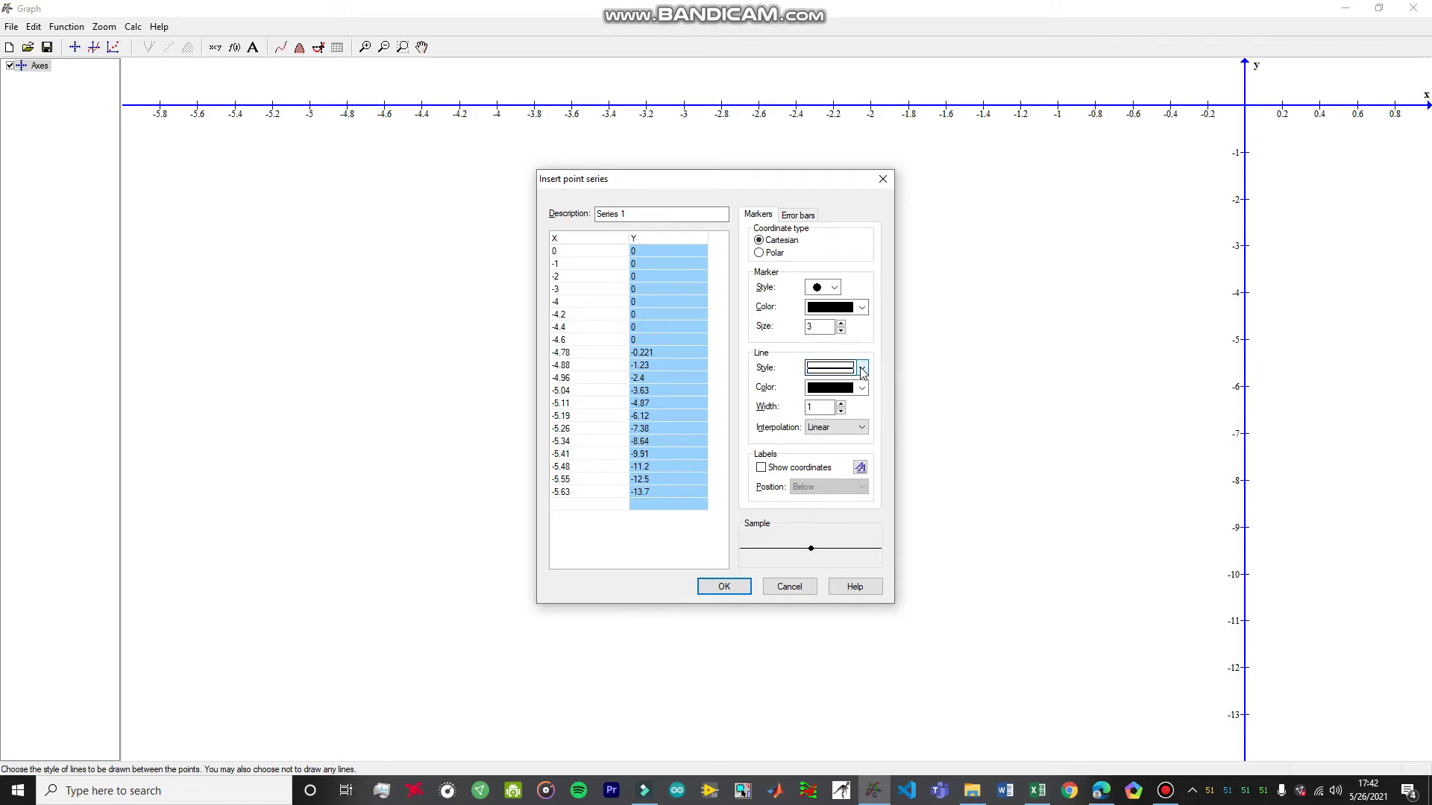
left_click(834, 288)
left_click(834, 289)
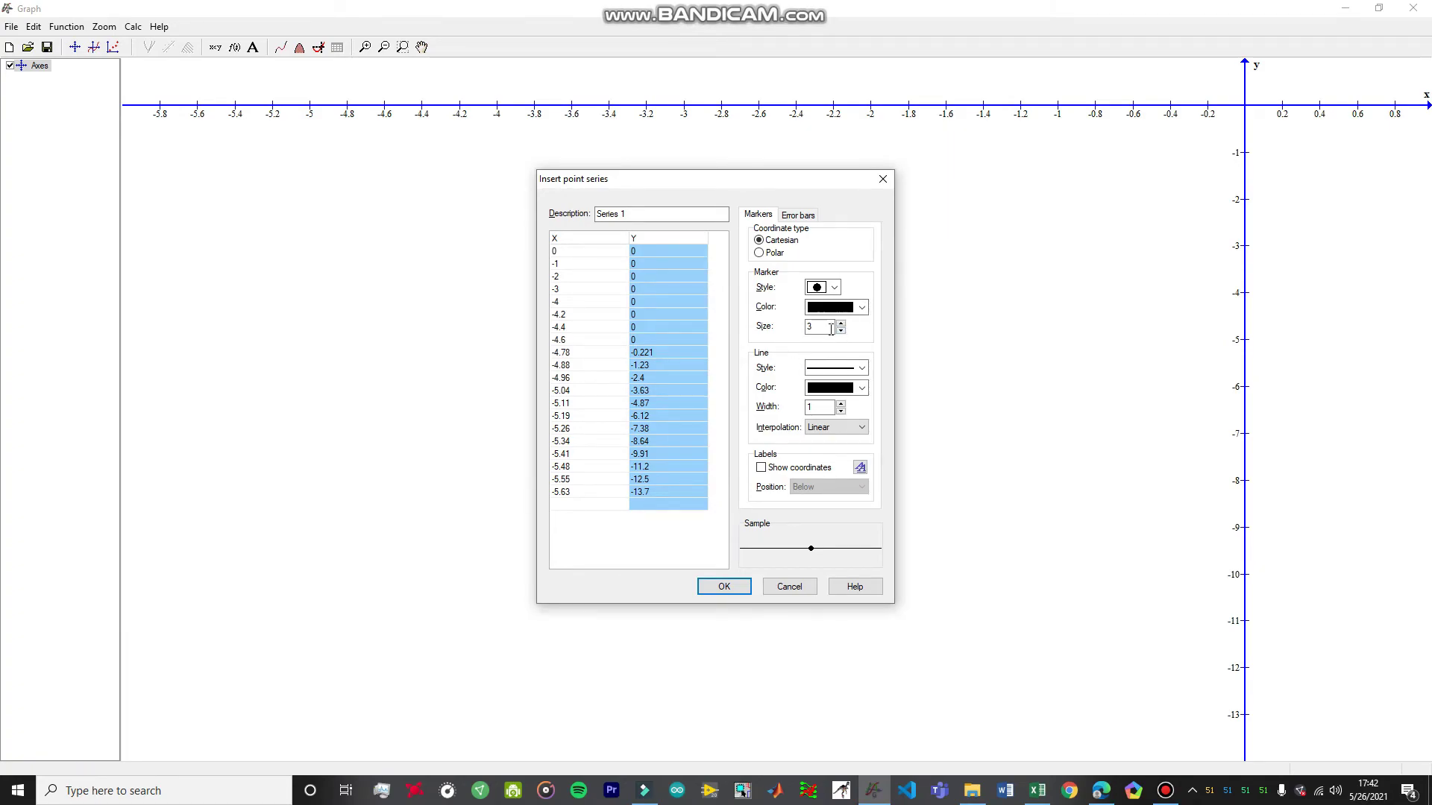
left_click(726, 587)
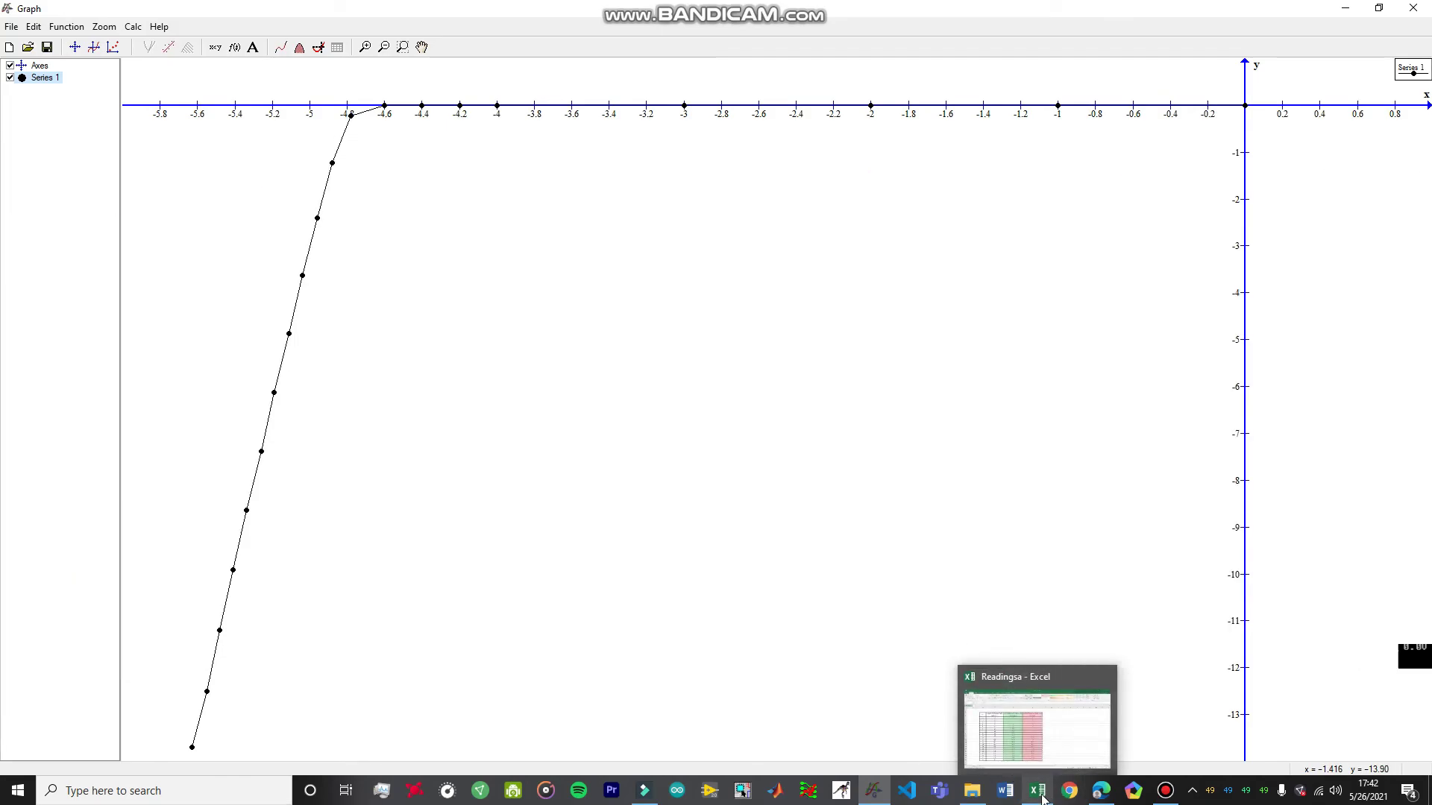
Switch to the Readingsa workbook in Excel, review the readings table and clear the pending copy selection.
left_click(1042, 798)
left_click(879, 393)
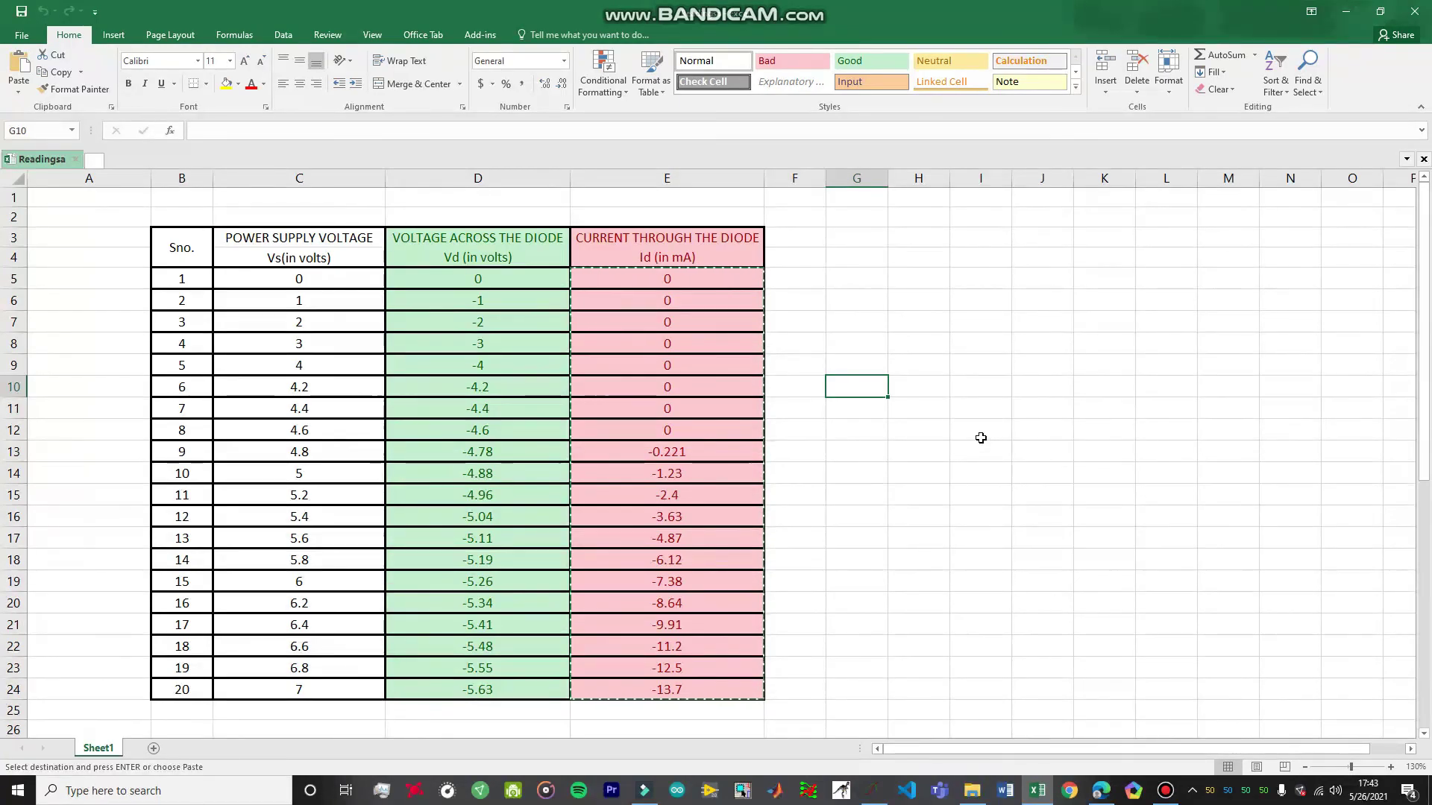
left_click(535, 338)
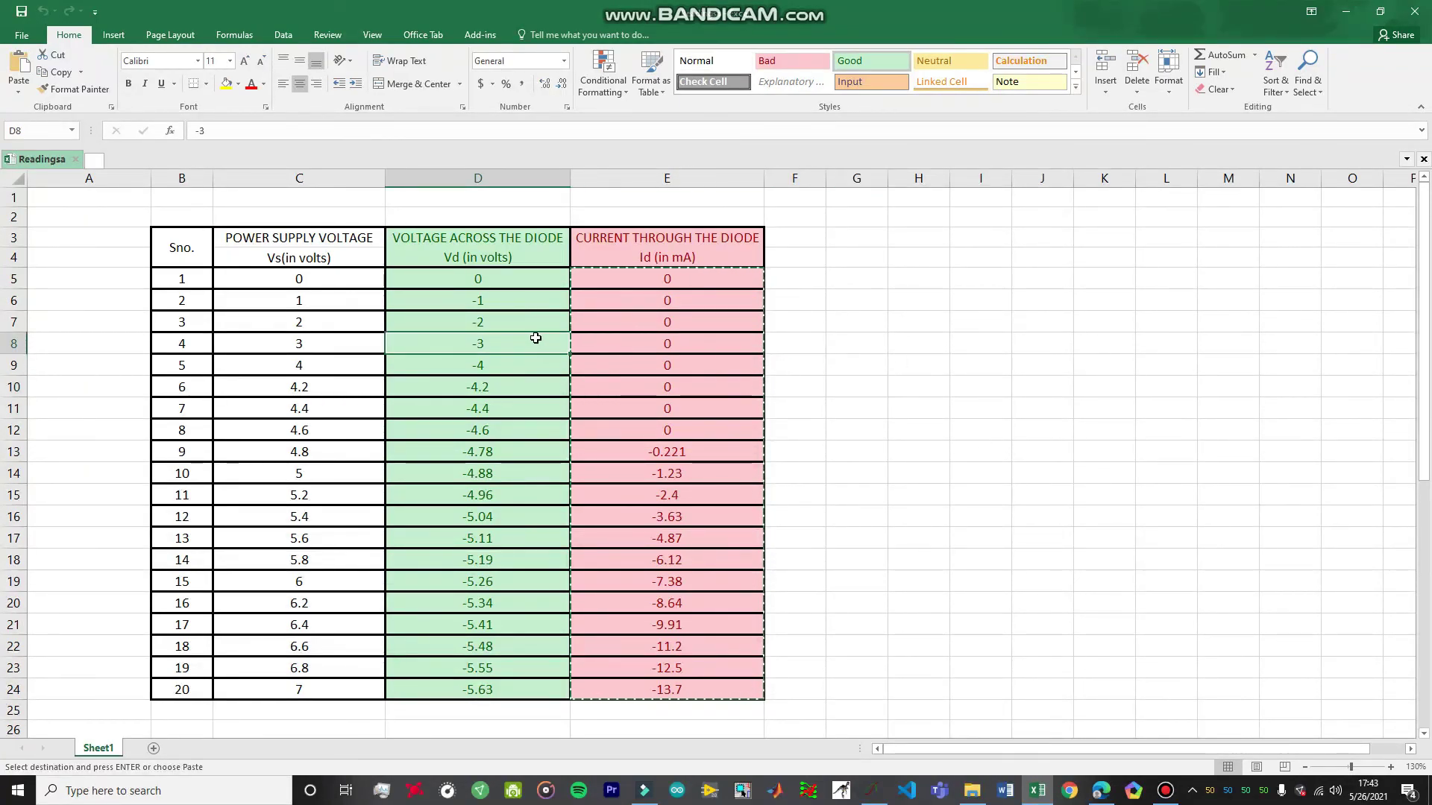
key("Escape")
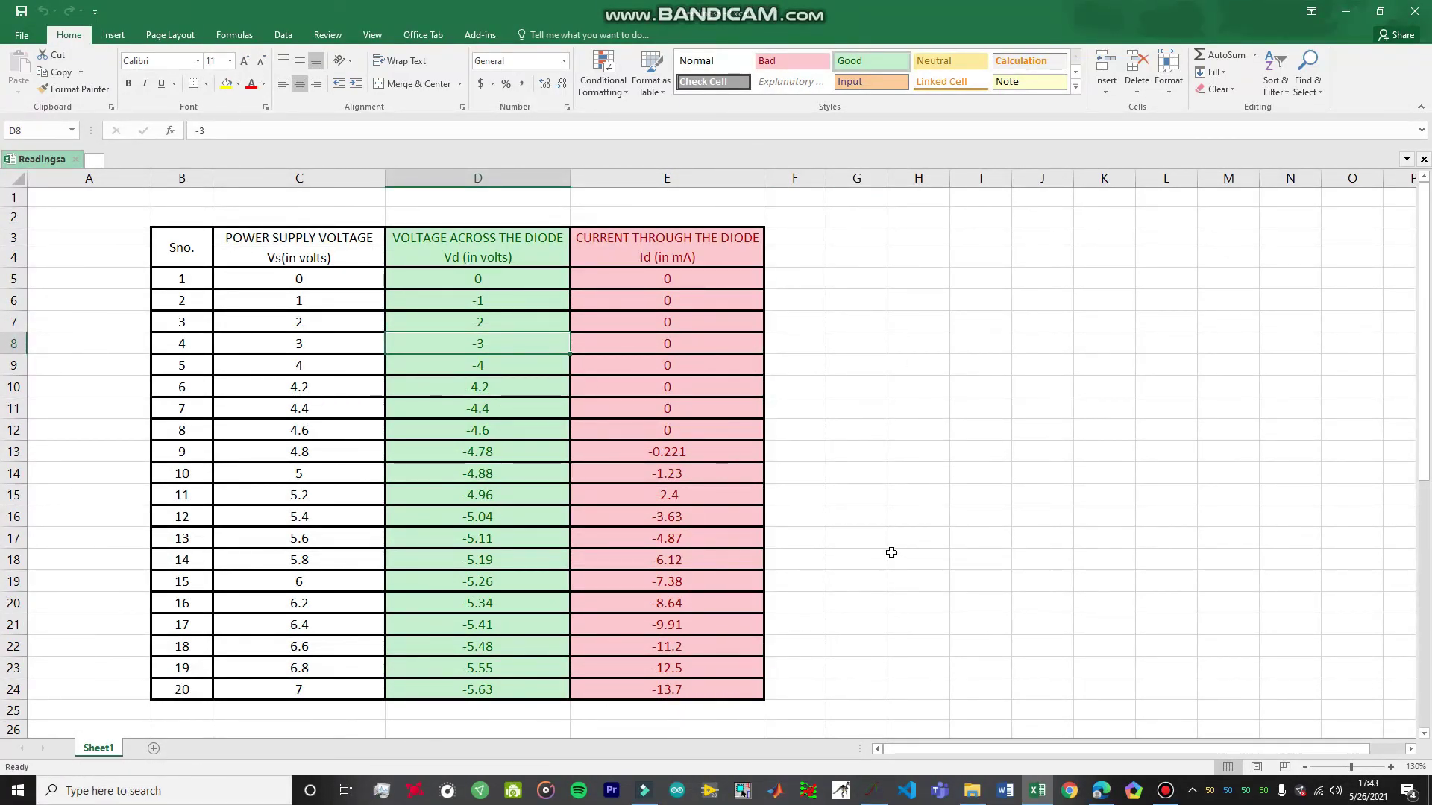
left_click(1058, 416)
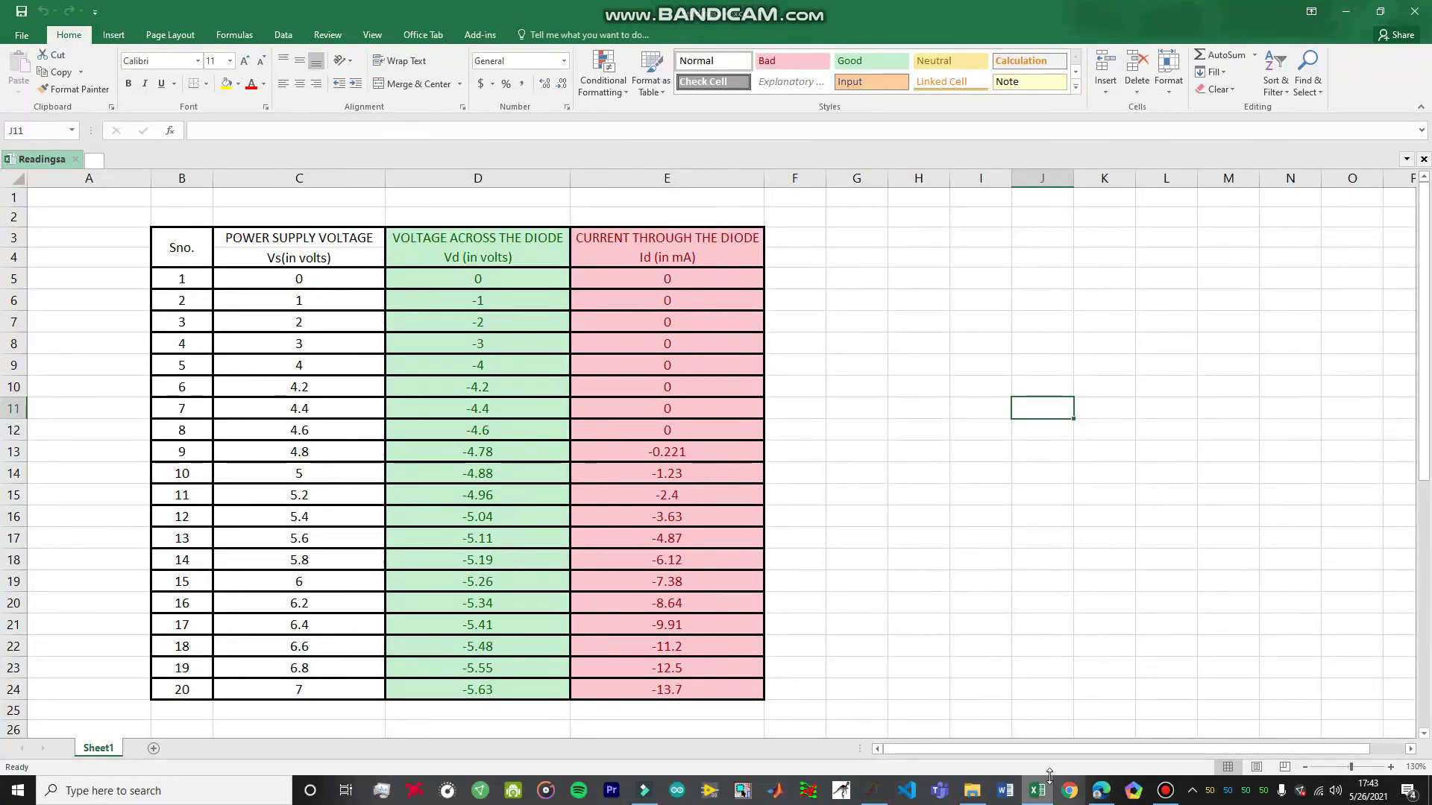
Switch to the Tinkercad circuit in the browser and select the Zener diode to inspect its properties.
left_click(1102, 793)
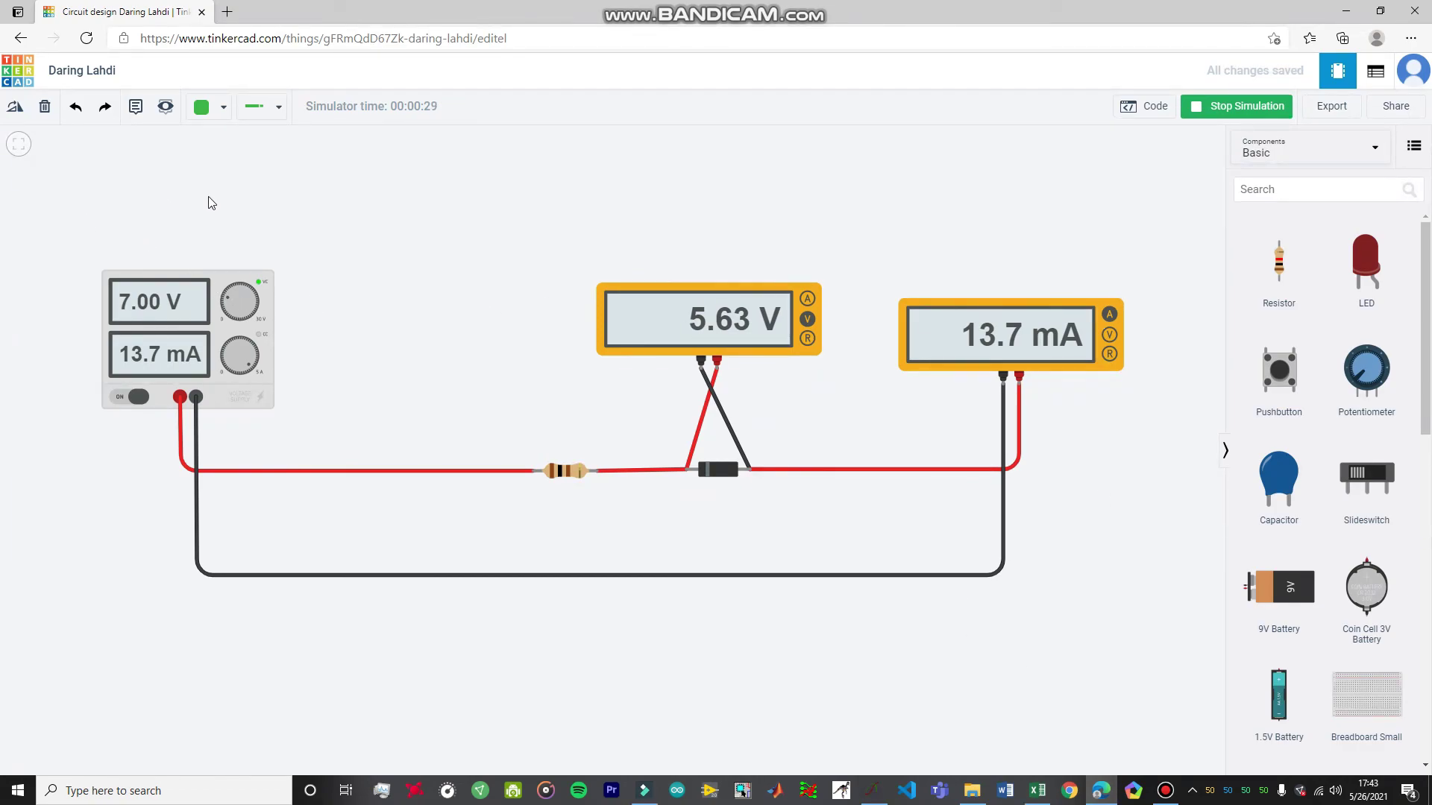
left_click(722, 475)
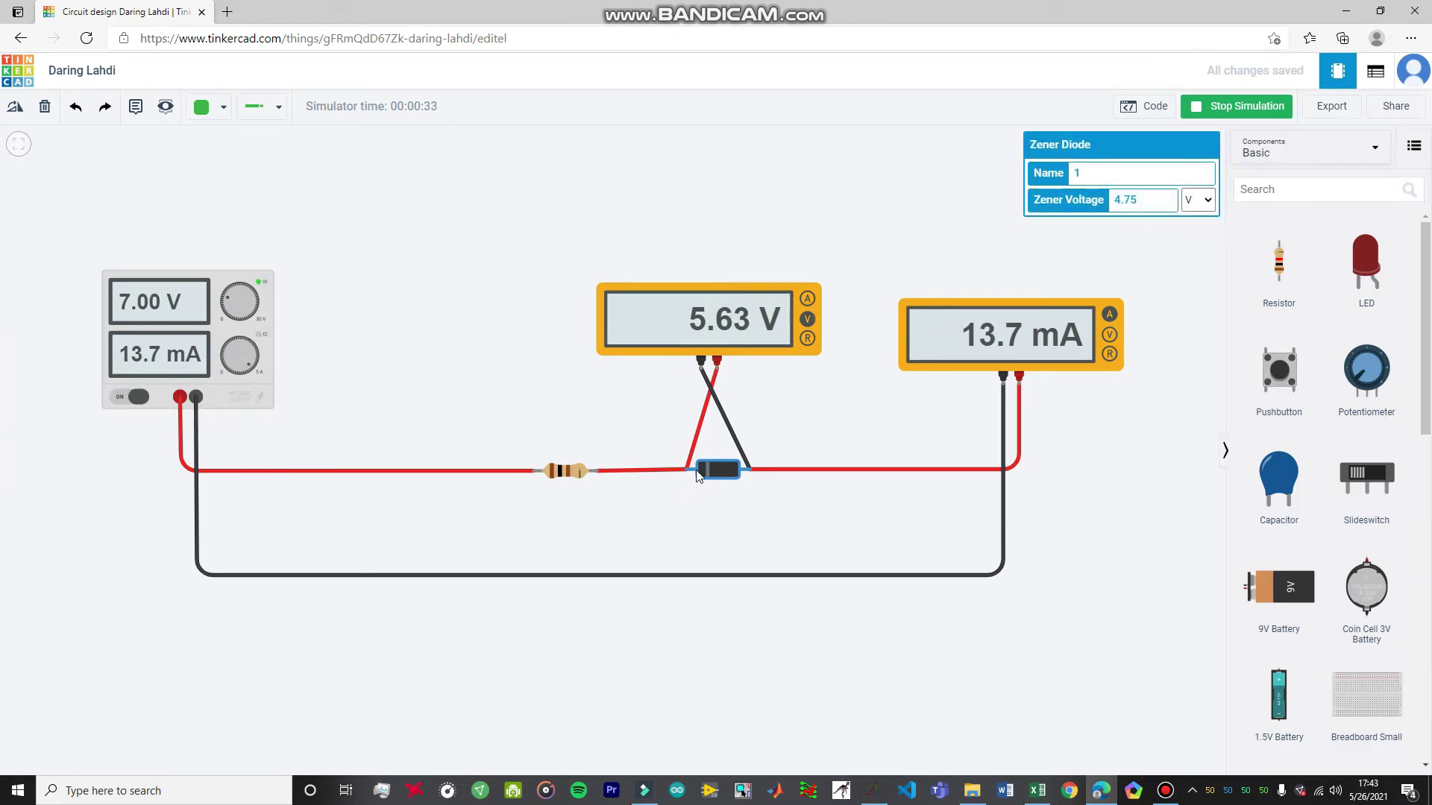